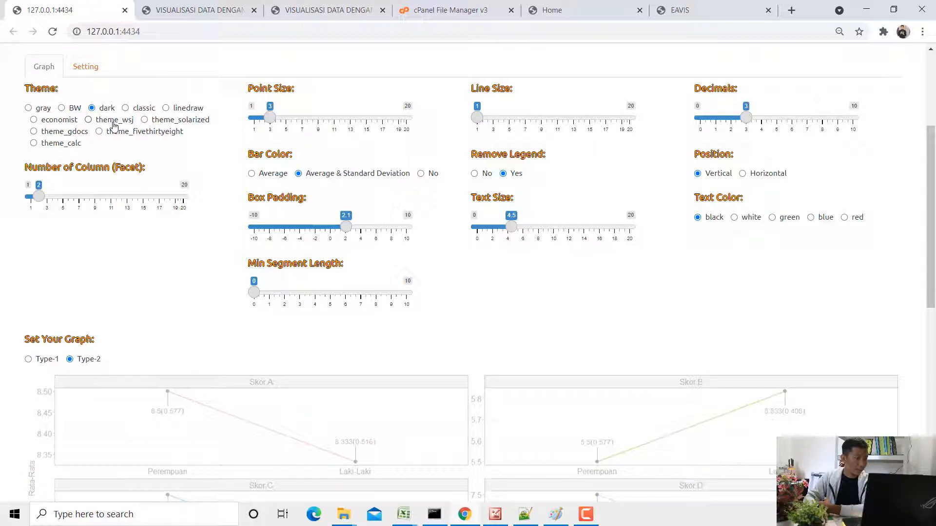
# Step: Try the theme_fivethirtyeight theme on the graph and settle on theme_calc
pyautogui.scroll(-1, 111, 79)
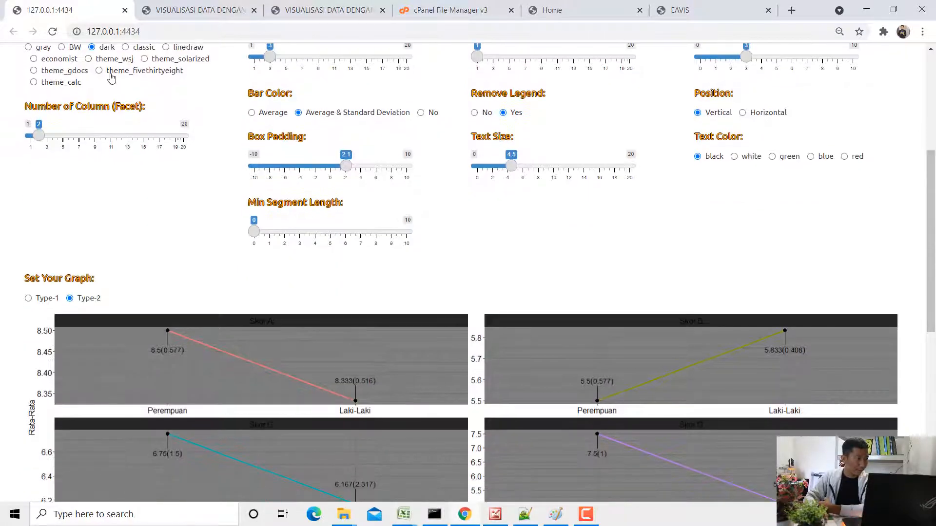
pyautogui.click(111, 73)
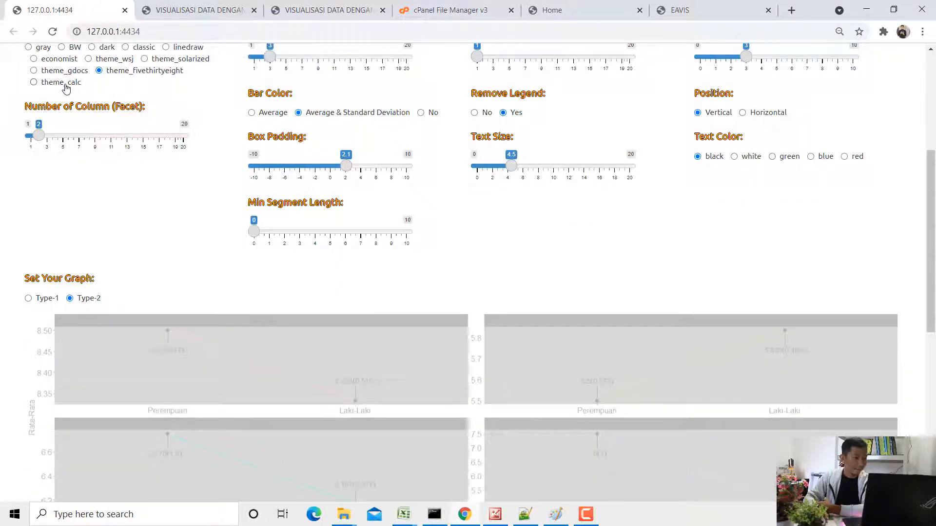
pyautogui.scroll(-1, 182, 111)
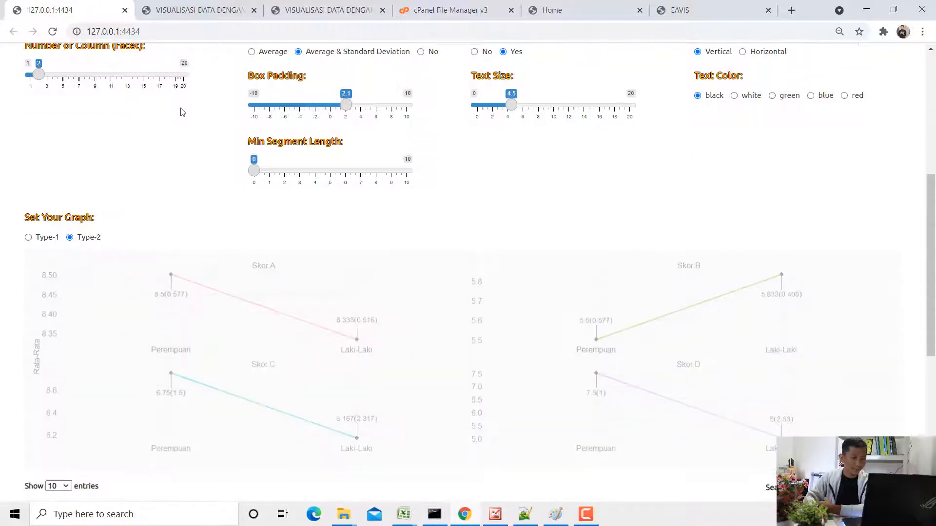
pyautogui.scroll(1, 182, 112)
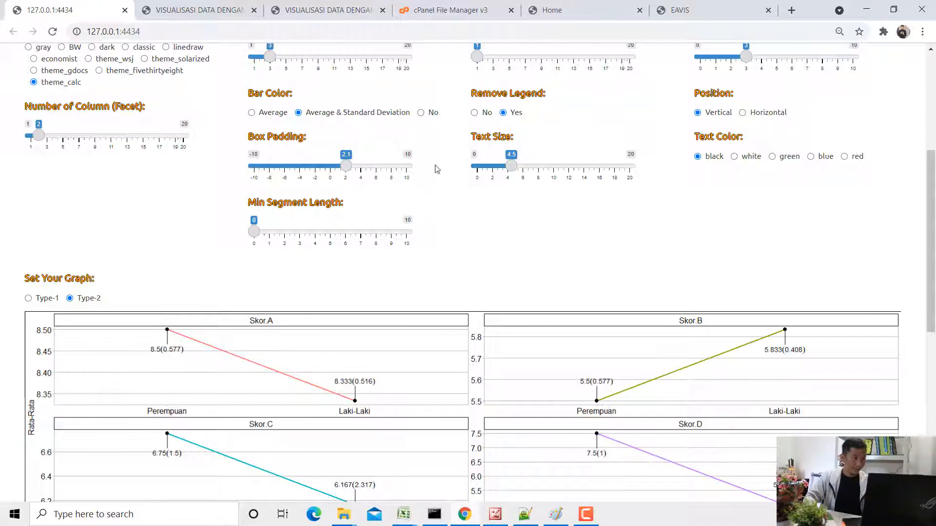
# Step: Compare the Bar Color options Average, Average & Standard Deviation and No, and leave it on Average
pyautogui.click(279, 115)
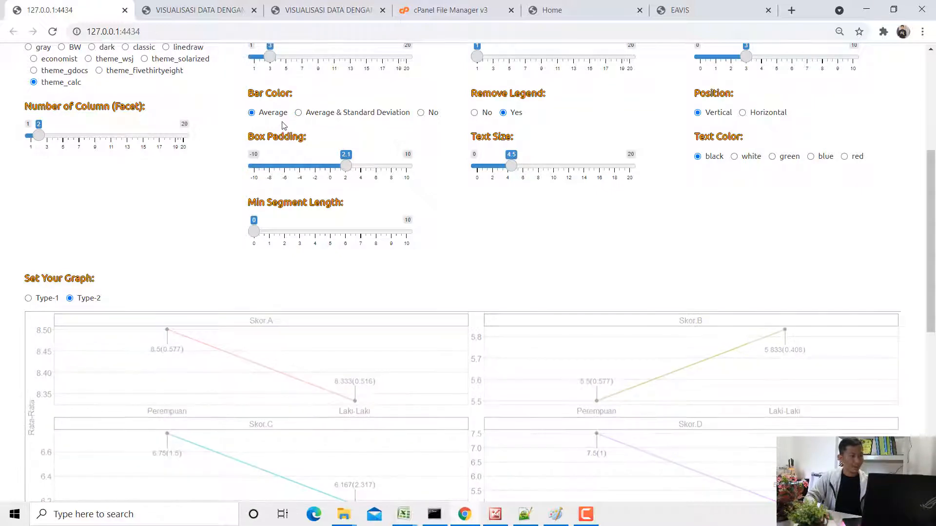
pyautogui.scroll(-1, 285, 129)
pyautogui.scroll(-1, 285, 129)
pyautogui.click(332, 56)
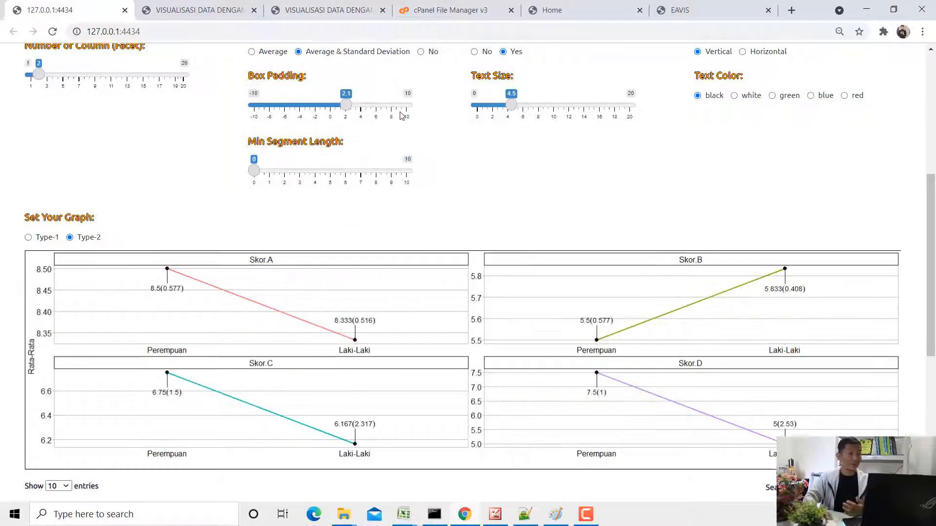
pyautogui.scroll(1, 401, 116)
pyautogui.click(422, 113)
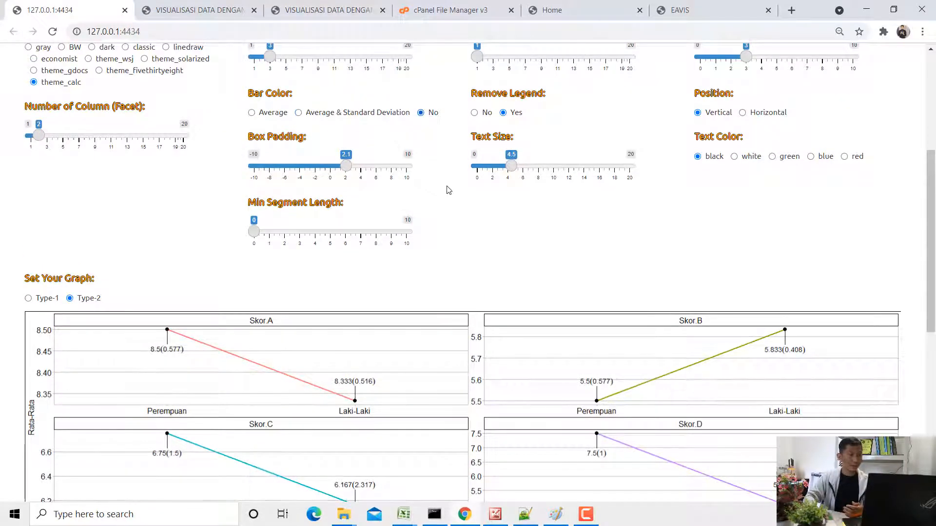
pyautogui.click(273, 116)
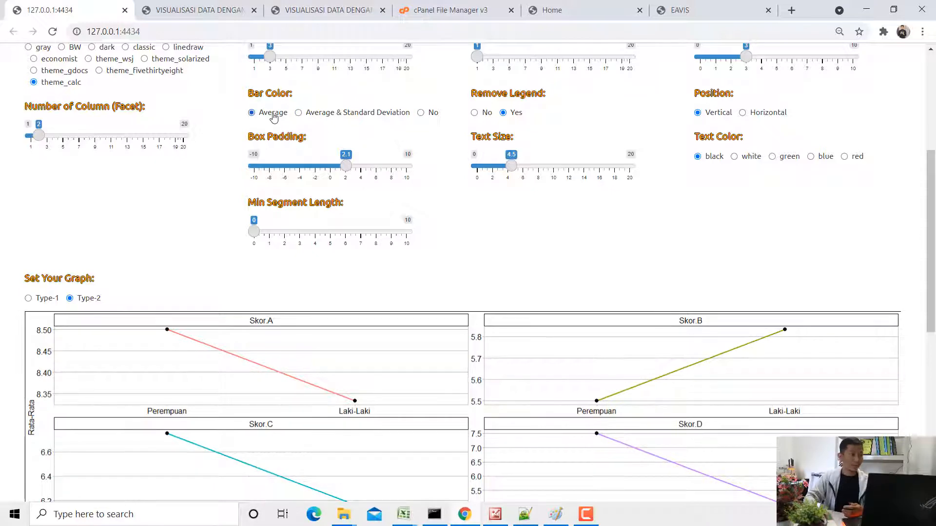
# Step: Set Box Padding to 0.7 and Point Size to 4, trying a point size of 5 on the way
pyautogui.scroll(-1, 339, 160)
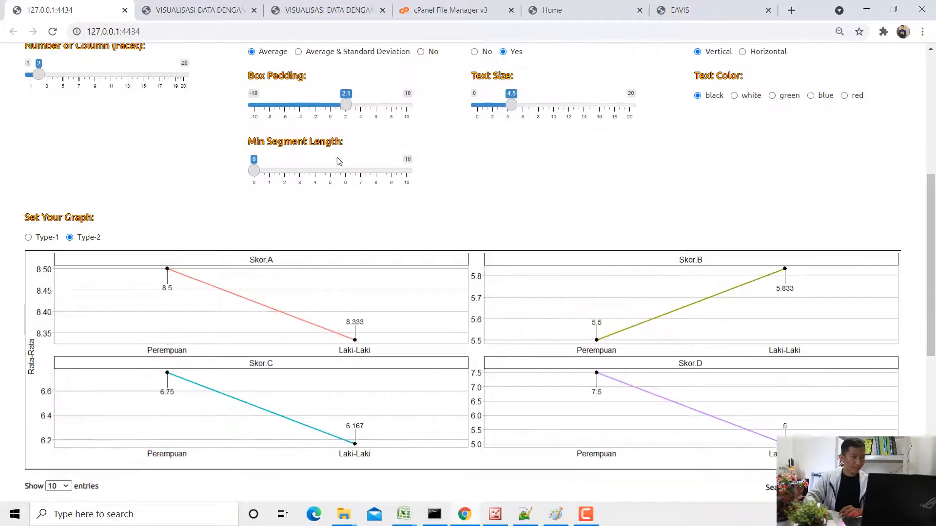
pyautogui.moveTo(346, 105); pyautogui.dragTo(335, 106)
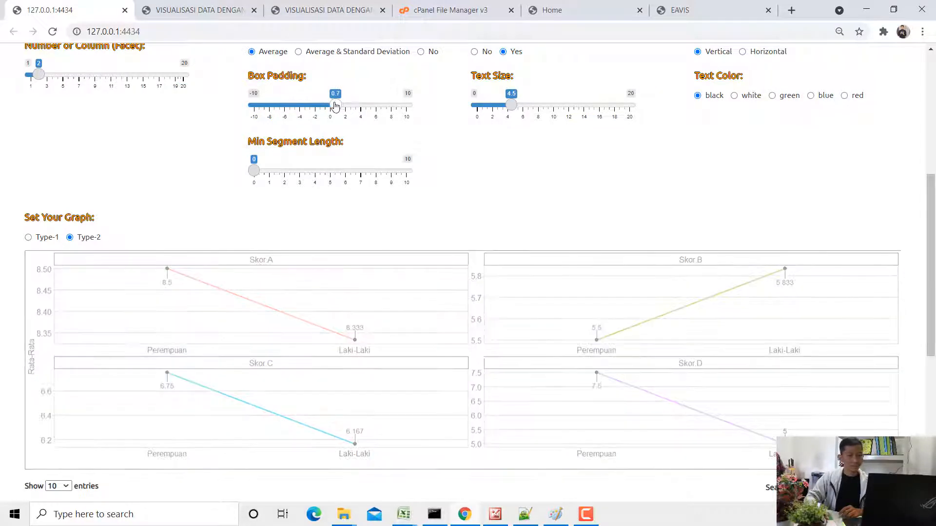
pyautogui.scroll(3, 463, 138)
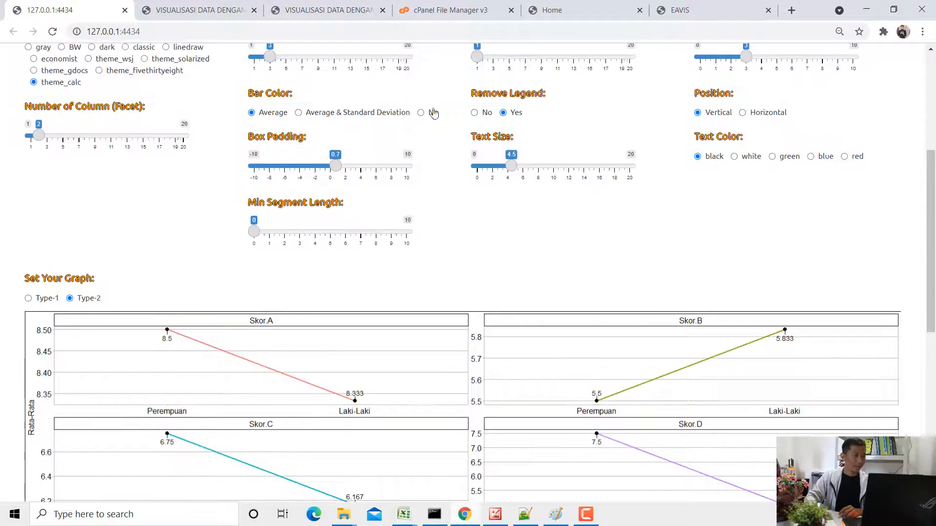
pyautogui.moveTo(269, 117); pyautogui.dragTo(287, 121)
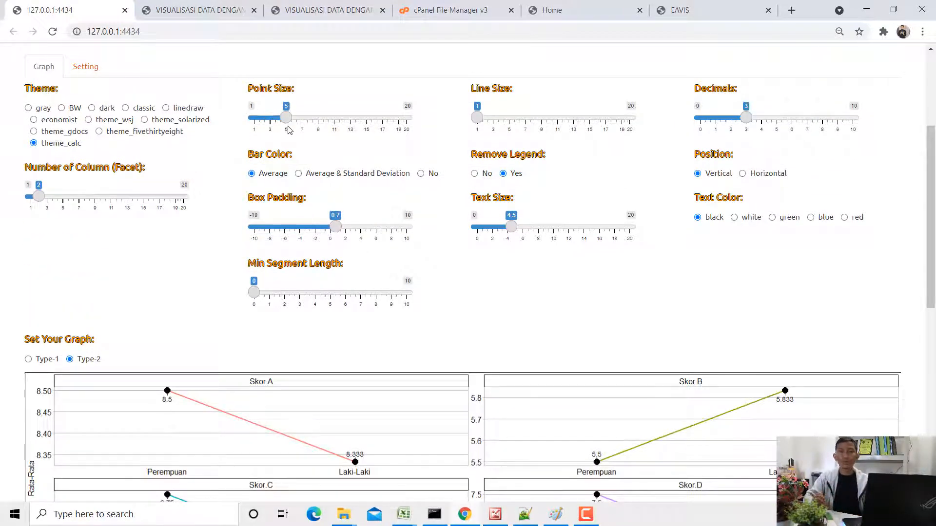
pyautogui.moveTo(285, 119); pyautogui.dragTo(276, 121)
pyautogui.scroll(-1, 471, 177)
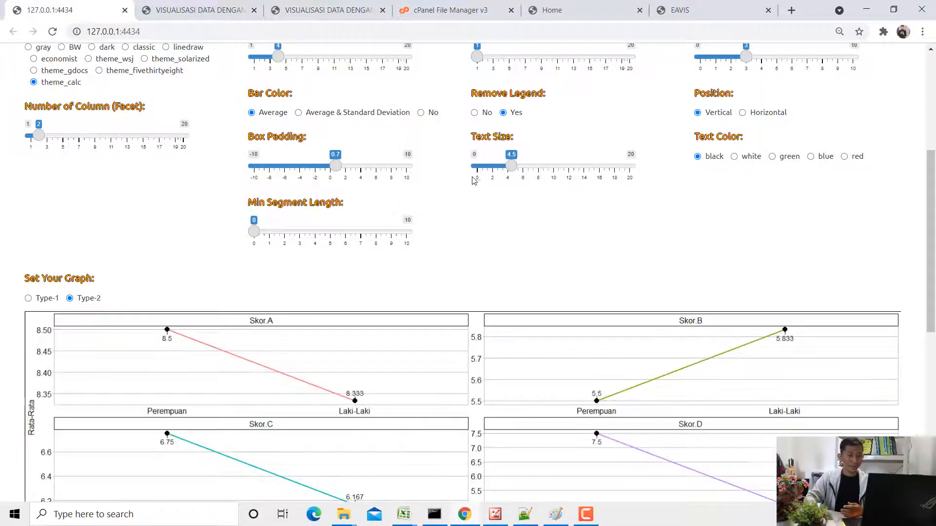
pyautogui.scroll(-1, 717, 179)
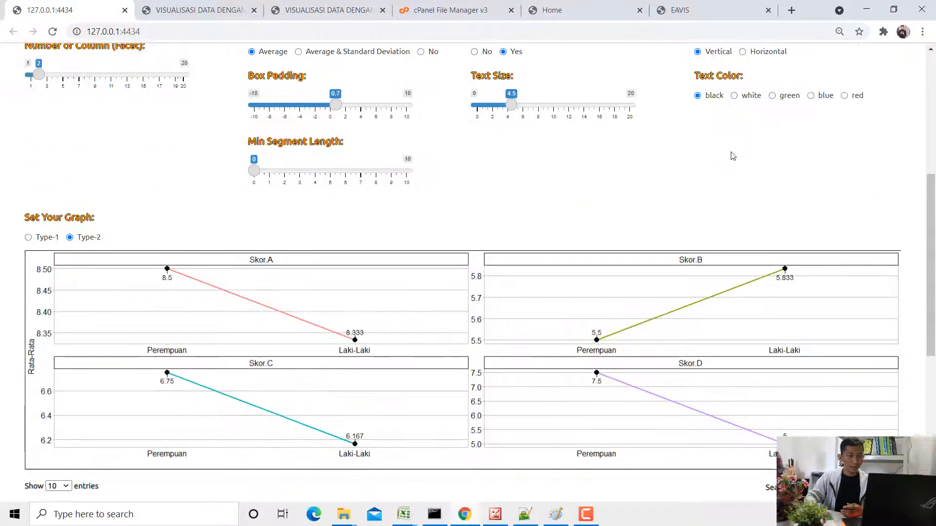
# Step: Set Line Size to 3.5 and Text Size to 5.5 for the line graphs
pyautogui.scroll(2, 733, 156)
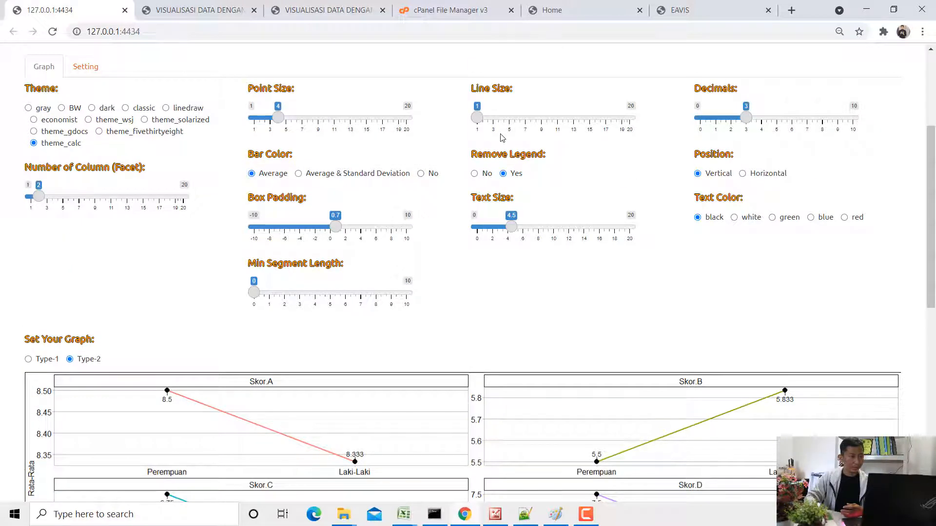
pyautogui.moveTo(478, 118); pyautogui.dragTo(499, 126)
pyautogui.scroll(-1, 500, 128)
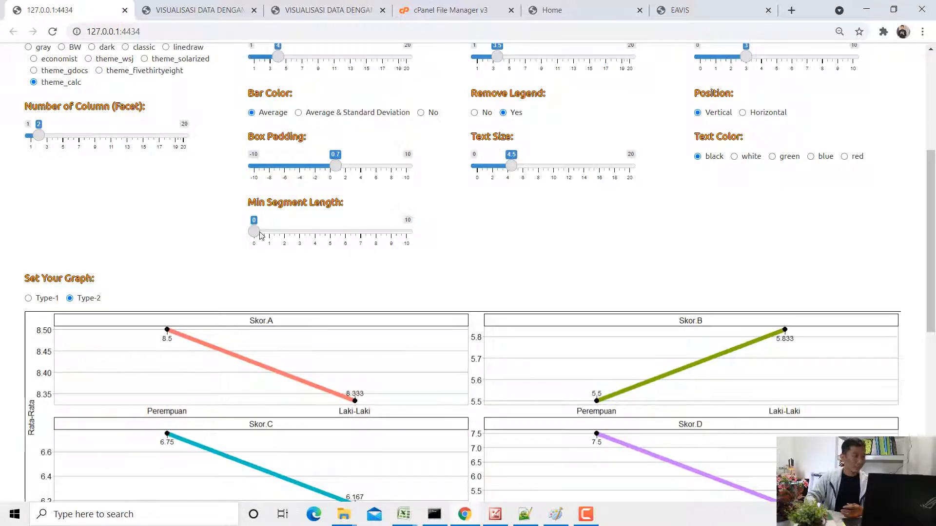
pyautogui.moveTo(513, 168); pyautogui.dragTo(522, 173)
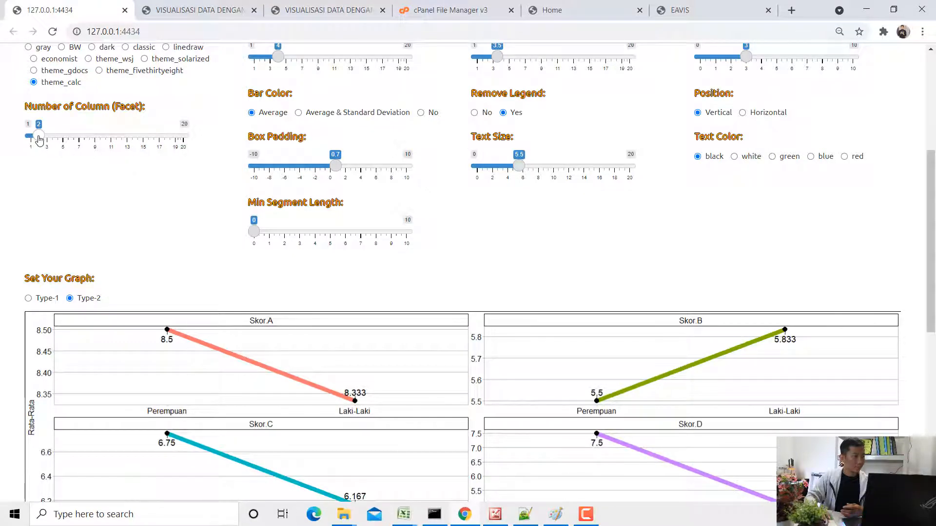
# Step: Try 1 facet column, set Number of Column (Facet) to 4, and switch the graph to Type-1
pyautogui.moveTo(39, 139); pyautogui.dragTo(30, 138)
pyautogui.scroll(-2, 34, 146)
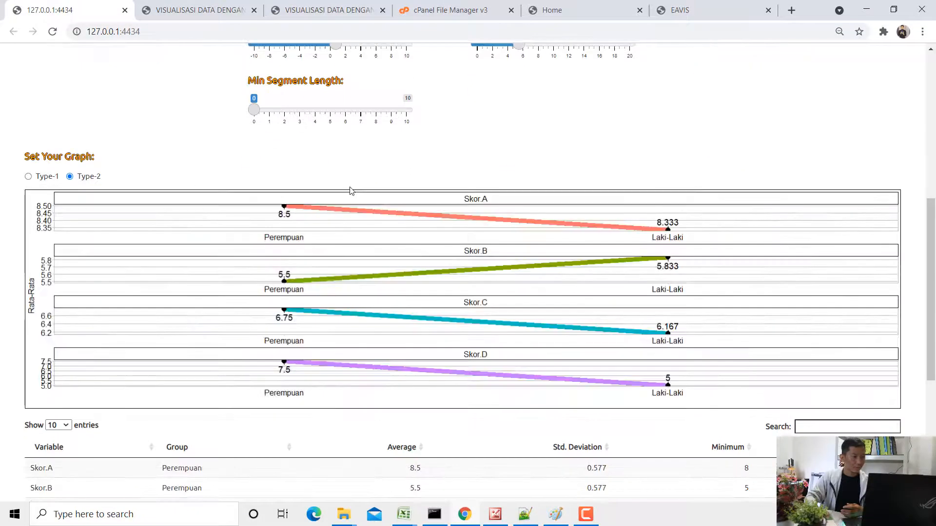
pyautogui.scroll(1, 130, 182)
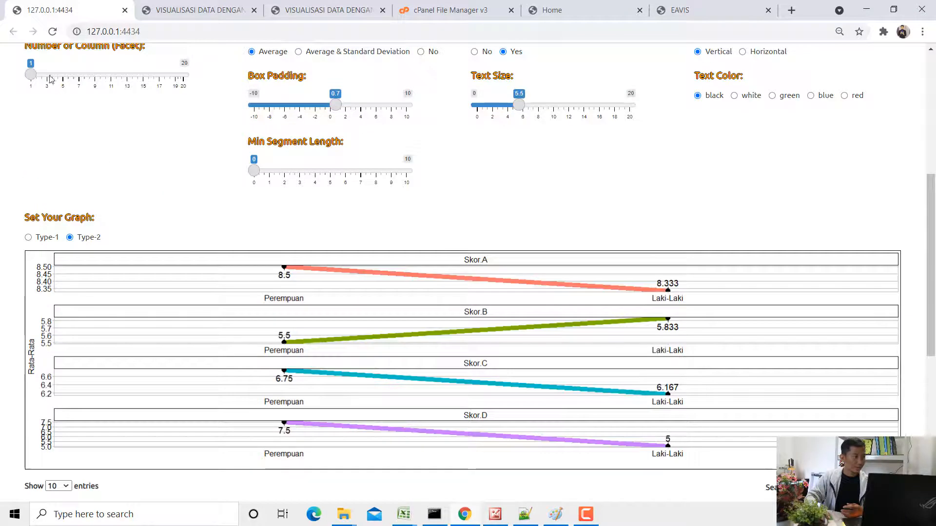
pyautogui.moveTo(30, 75); pyautogui.dragTo(54, 75)
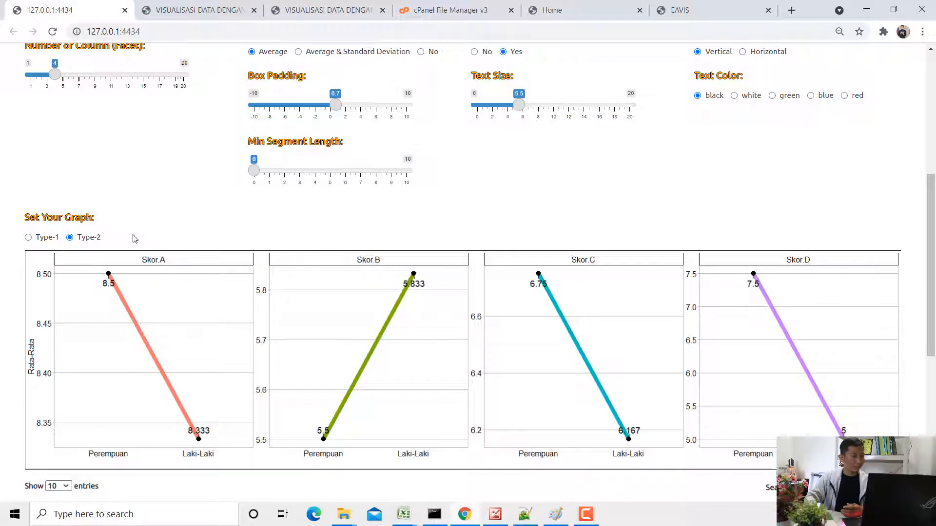
pyautogui.scroll(-1, 76, 210)
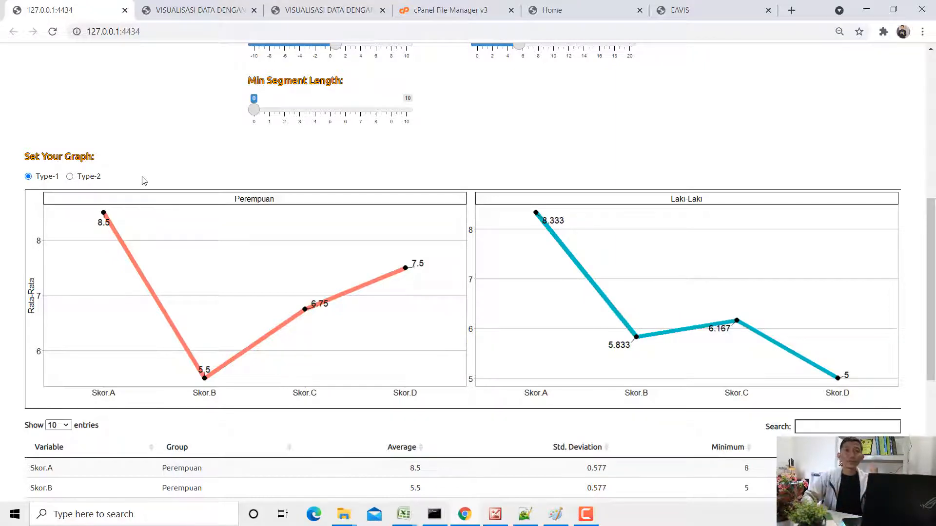
# Step: Highlight the EAVIS version date in the Part of STATCAL list on statcal.com and close that page
pyautogui.click(200, 6)
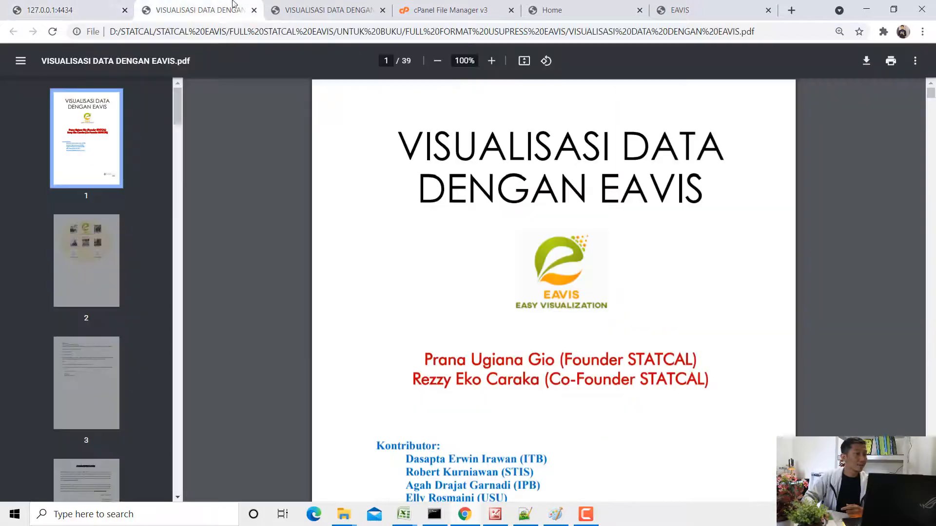
pyautogui.click(536, 10)
pyautogui.click(196, 32)
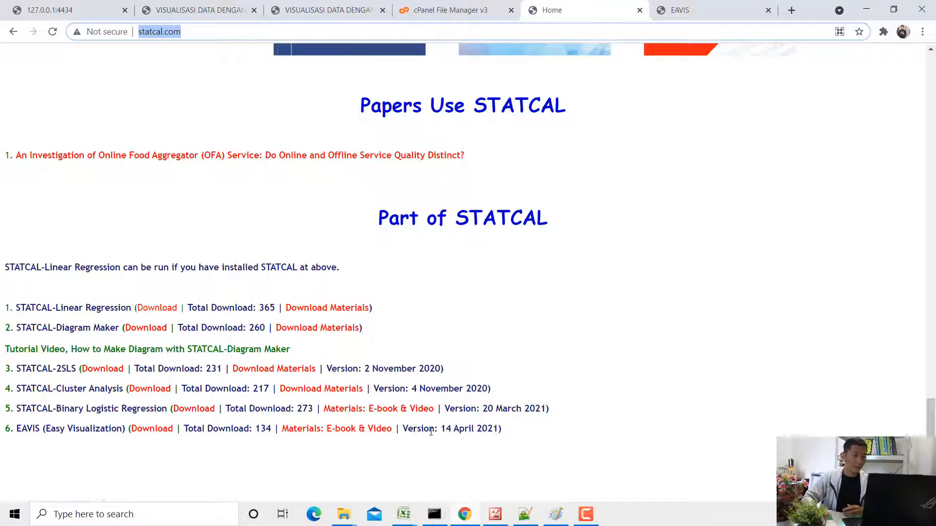
pyautogui.moveTo(429, 429); pyautogui.dragTo(497, 431)
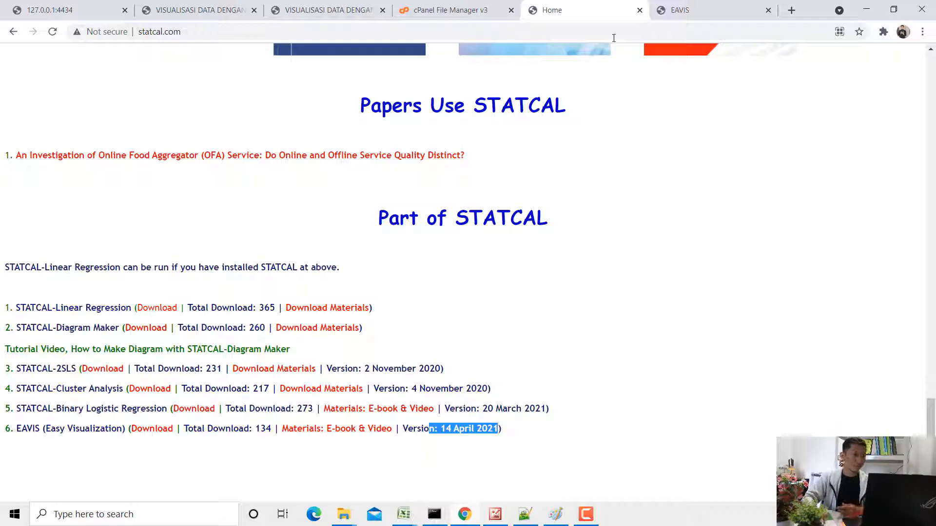
pyautogui.click(639, 10)
# Step: Find the average line graph entry dated April/18/2021 and its data download on the EAVIS materials page
pyautogui.scroll(7, 320, 192)
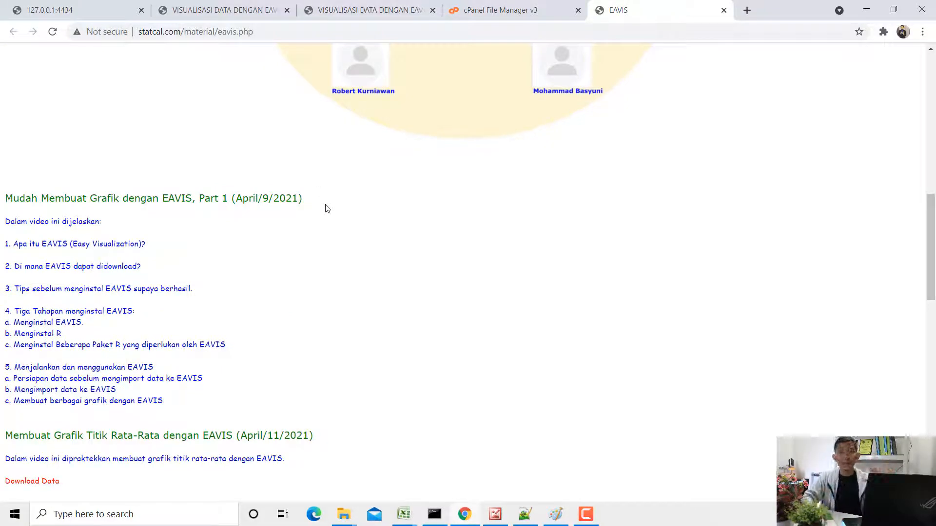
pyautogui.scroll(-8, 327, 208)
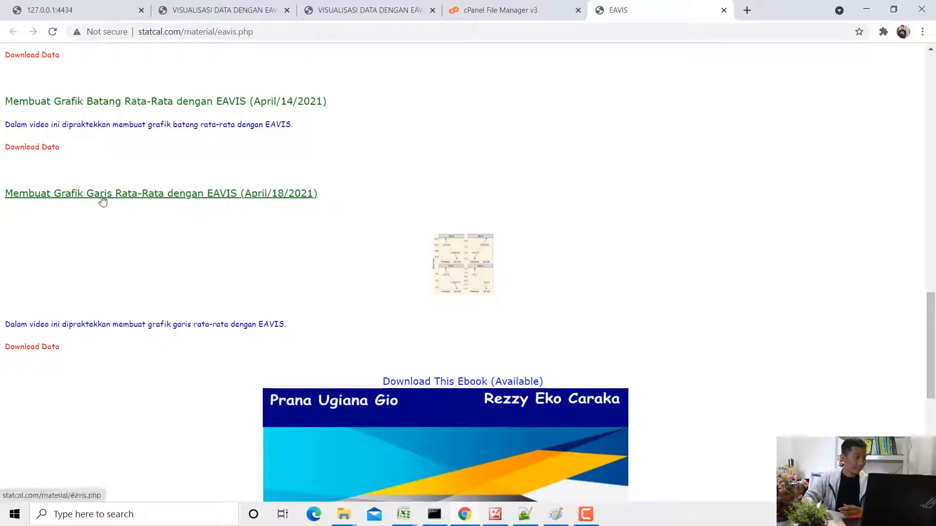
pyautogui.click(455, 267)
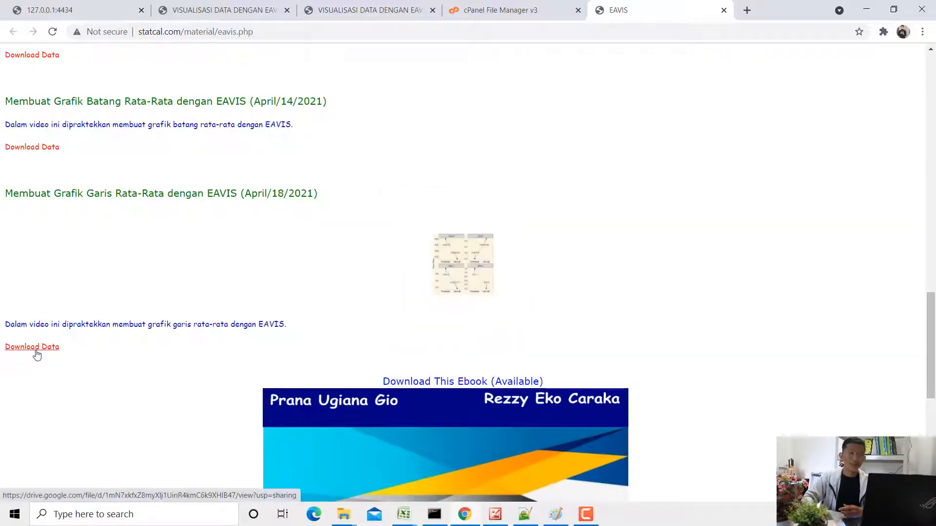
# Step: Skim through the first open copy of VISUALISASI DATA DENGAN EAVIS.pdf and close that copy
pyautogui.click(199, 9)
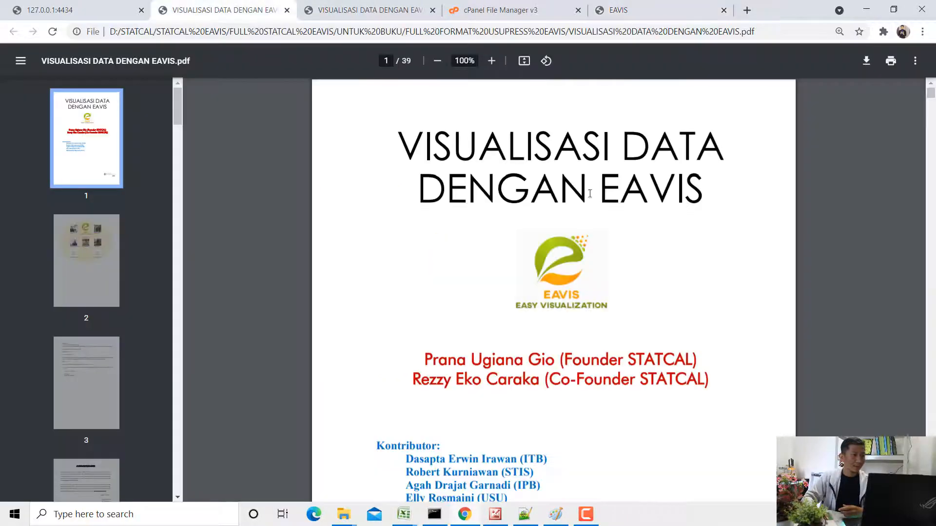
pyautogui.scroll(-5, 594, 196)
pyautogui.scroll(-14, 594, 196)
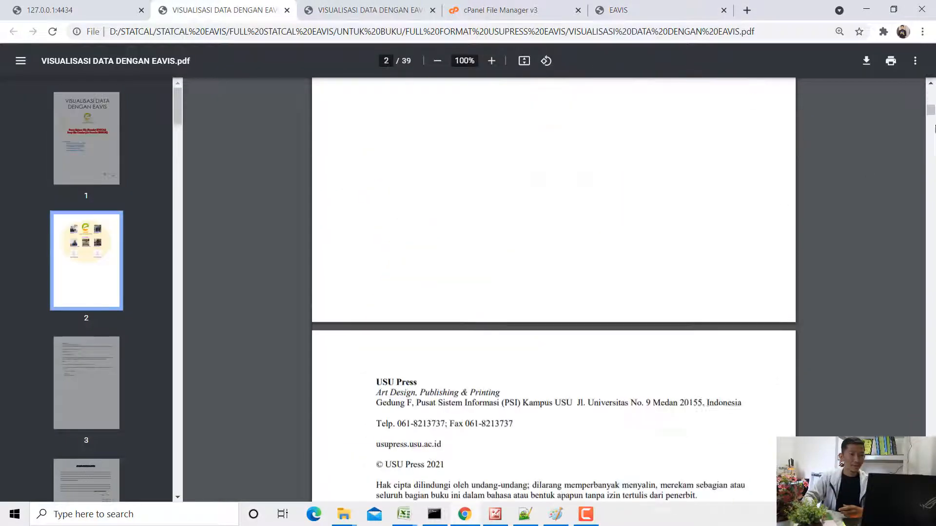
pyautogui.moveTo(932, 110); pyautogui.dragTo(932, 354)
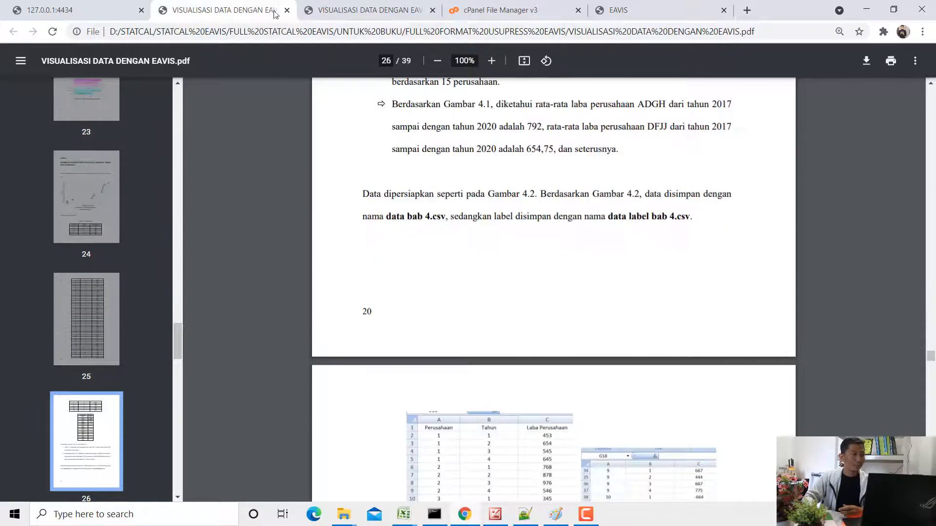
pyautogui.click(288, 10)
pyautogui.click(287, 10)
# Step: Check the ebook download link on the EAVIS page and view BAB 6 about average line graphs in the remaining PDF
pyautogui.click(492, 10)
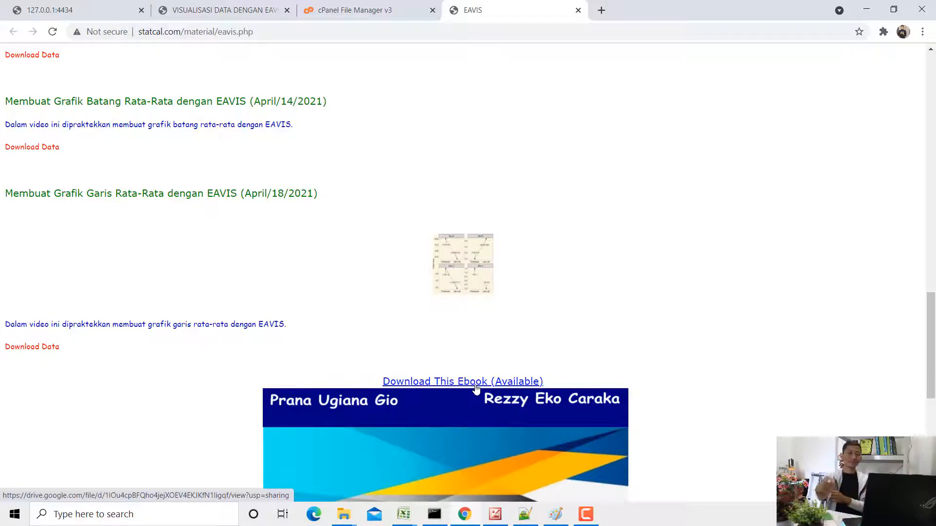
pyautogui.click(252, 8)
pyautogui.scroll(12, 598, 244)
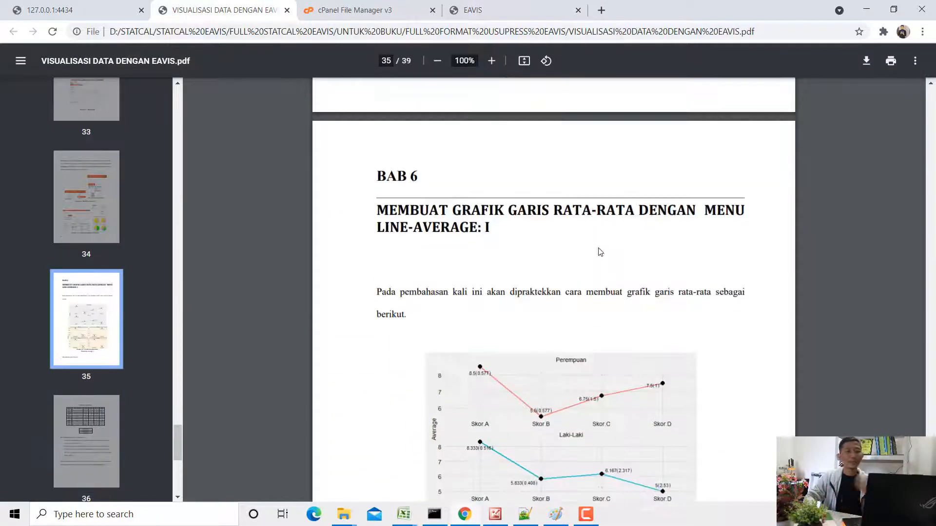
pyautogui.scroll(-3, 600, 252)
pyautogui.scroll(1, 601, 252)
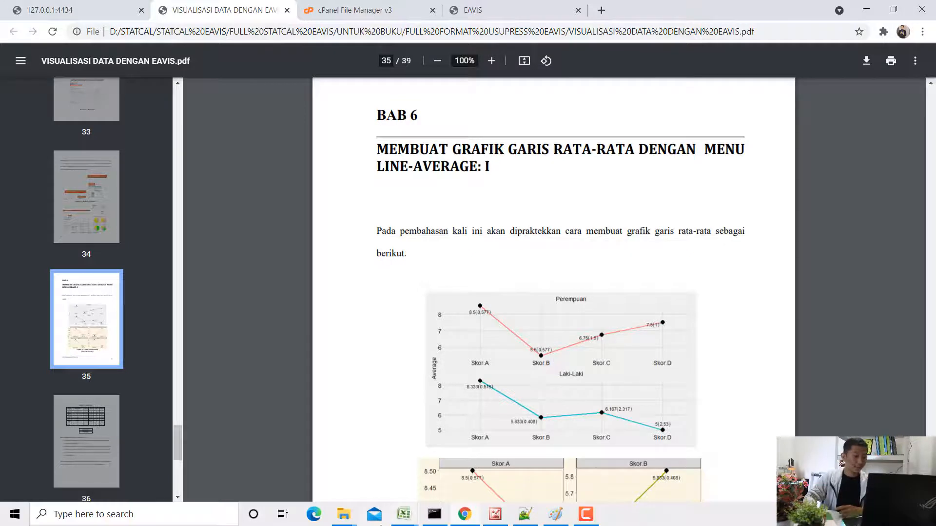
# Step: Switch to the BAB 6 folder in File Explorer and open its data bab 6 subfolder
pyautogui.click(345, 513)
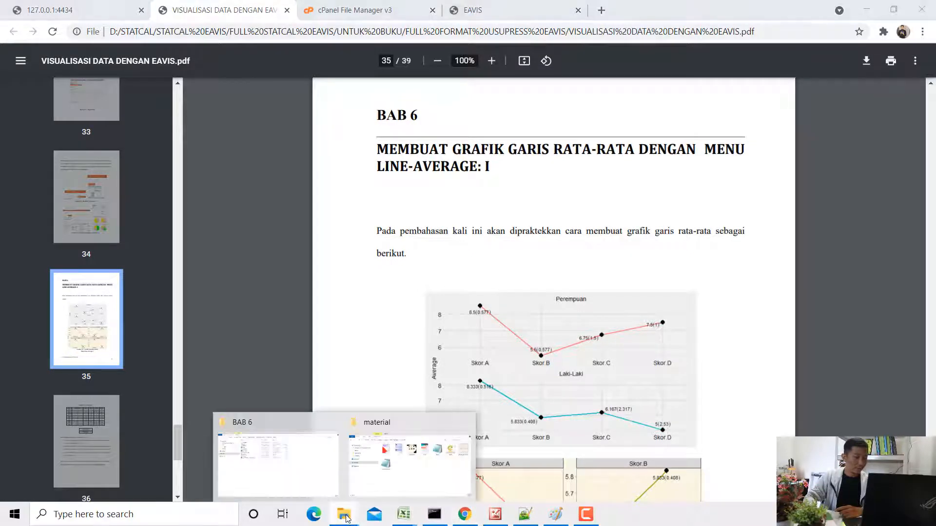
pyautogui.click(312, 464)
pyautogui.doubleClick(240, 80)
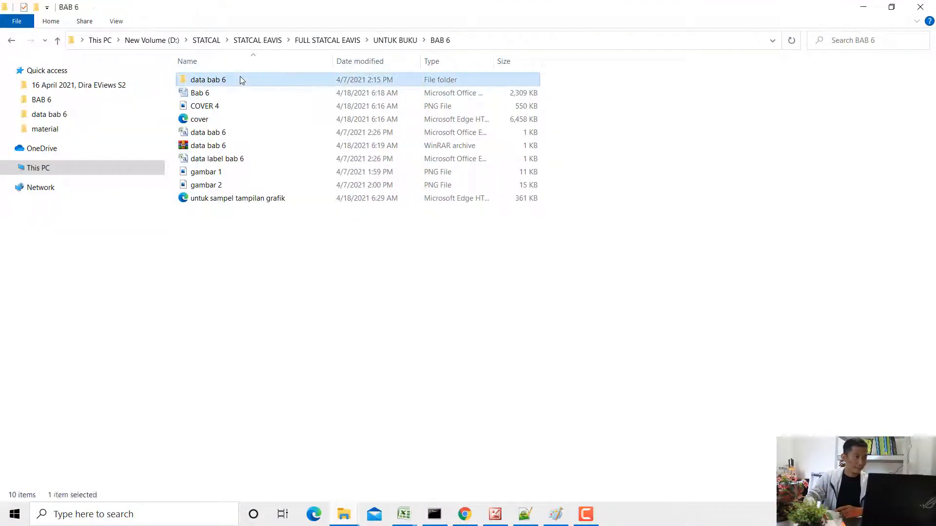
# Step: Look over the data bab 6 and data label bab 6 files and switch to the data bab 6 workbook in Excel
pyautogui.click(210, 81)
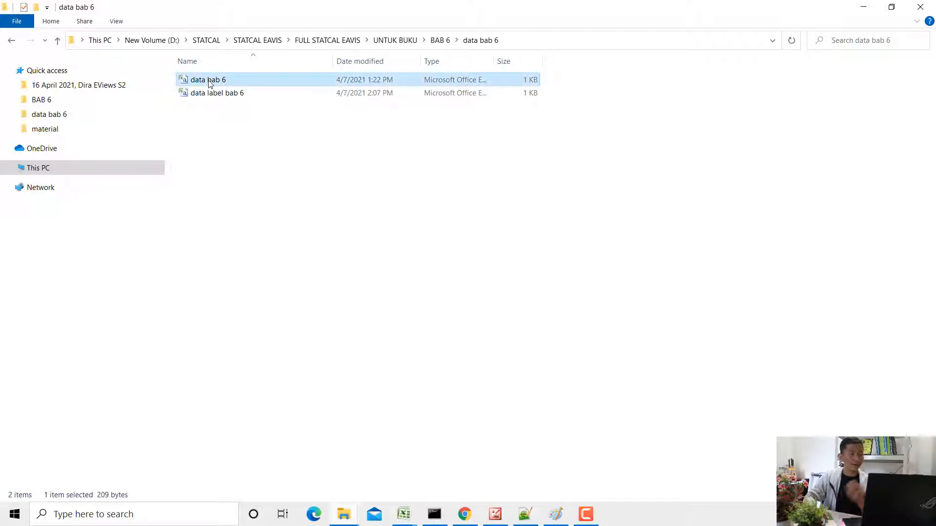
pyautogui.click(212, 92)
pyautogui.click(219, 81)
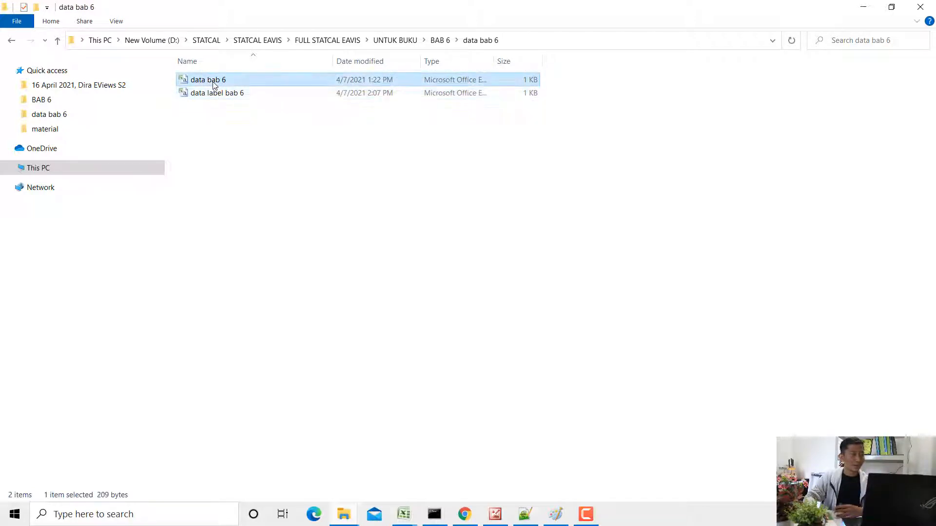
pyautogui.click(406, 516)
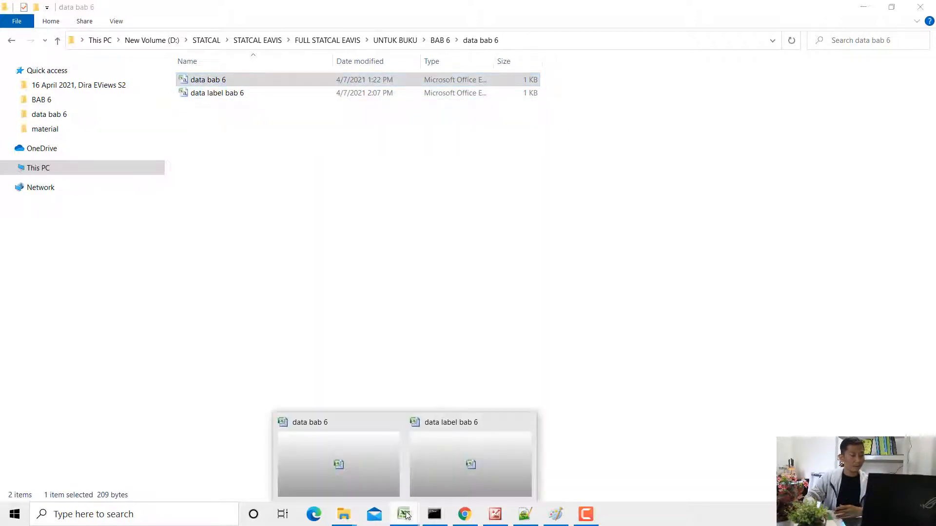
pyautogui.click(395, 447)
# Step: Review the Jenis Kelamin column and the Skor A, Skor B, Skor C and Skor D headers in data bab 6
pyautogui.click(85, 141)
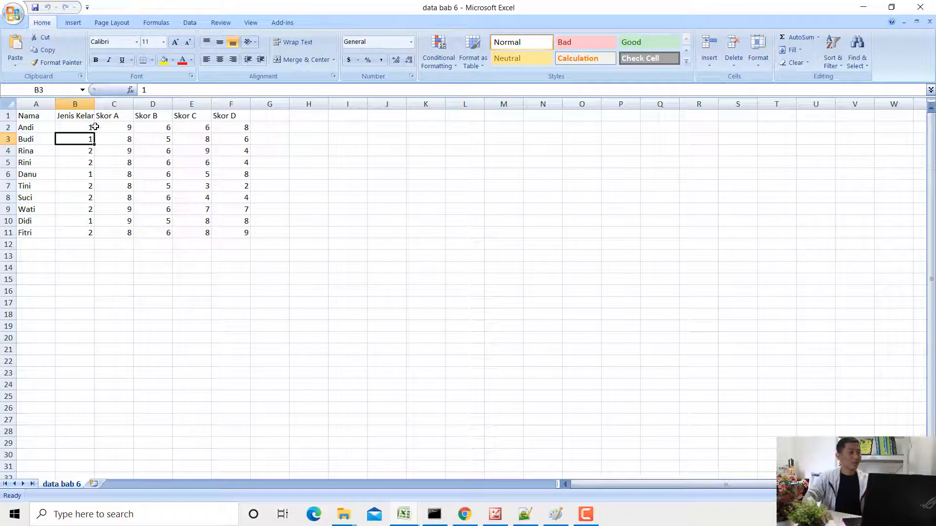
pyautogui.click(108, 116)
pyautogui.click(142, 115)
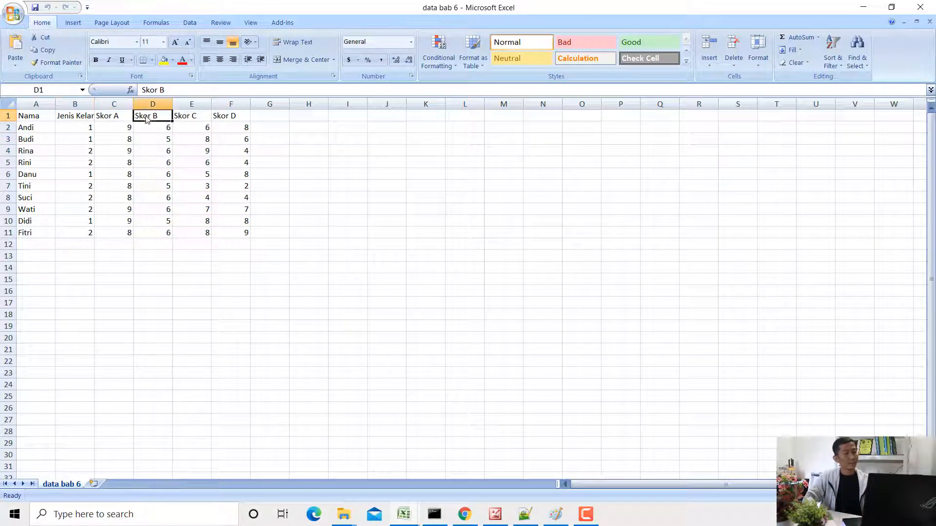
pyautogui.click(188, 118)
pyautogui.click(240, 117)
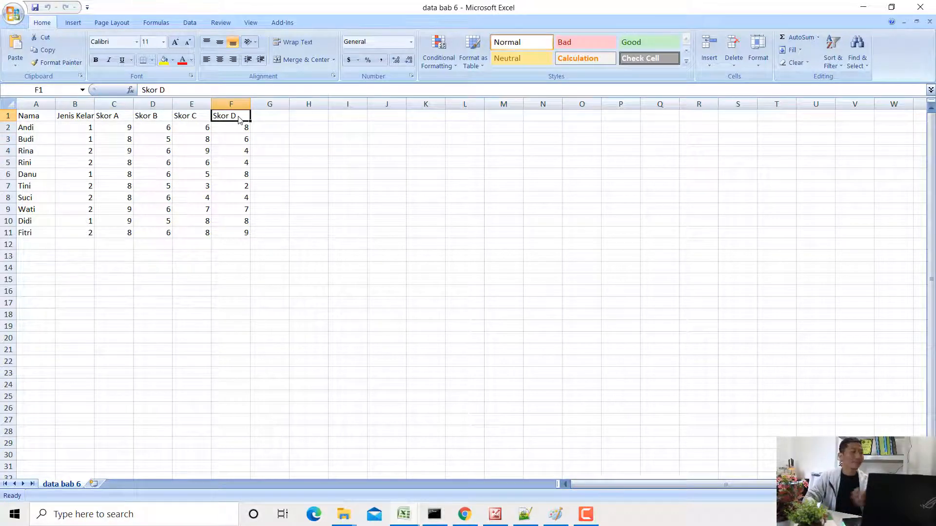
# Step: Examine the Skor A value in row 2 and the Jenis Kelamin codes of the respondents in rows 2 and 4
pyautogui.click(43, 128)
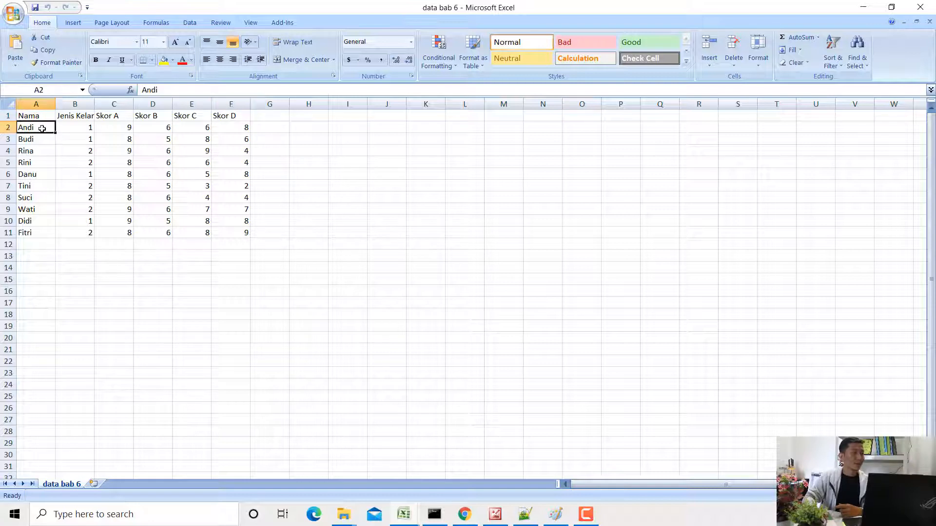
pyautogui.click(118, 126)
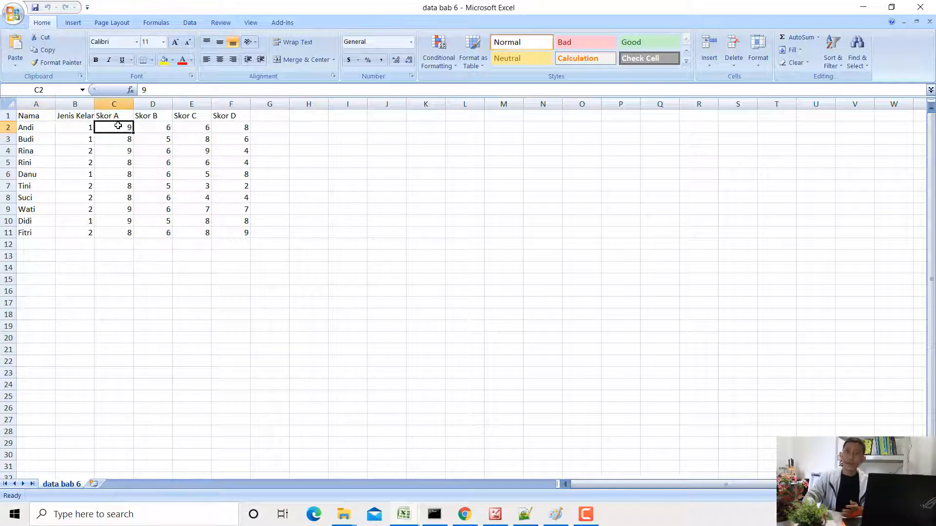
pyautogui.click(86, 128)
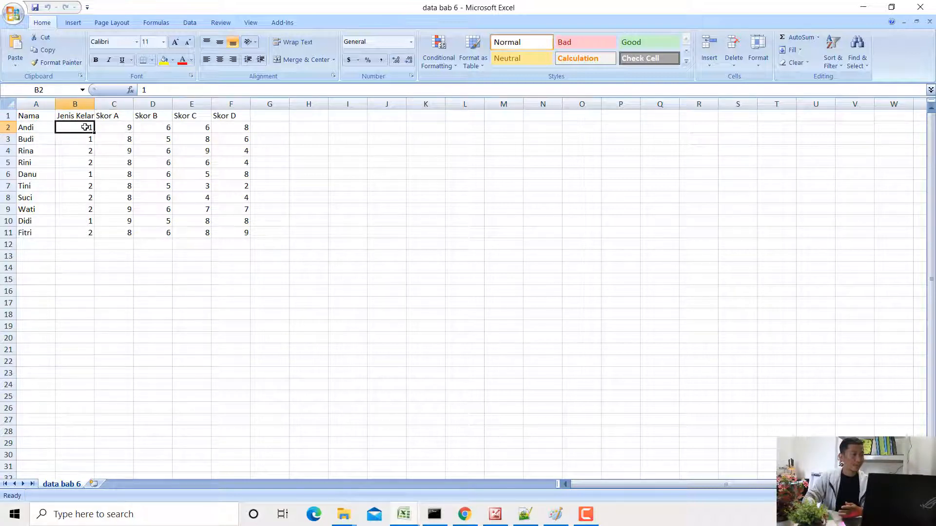
pyautogui.click(37, 153)
pyautogui.click(87, 149)
# Step: Switch to the data label bab 6 workbook and widen column A to fit the Jenis Kelamin labels
pyautogui.click(404, 514)
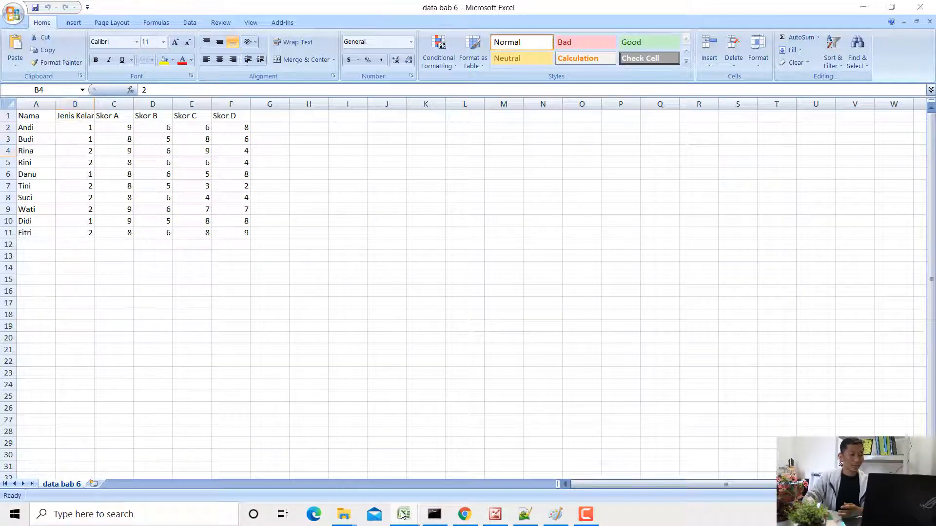
pyautogui.click(471, 471)
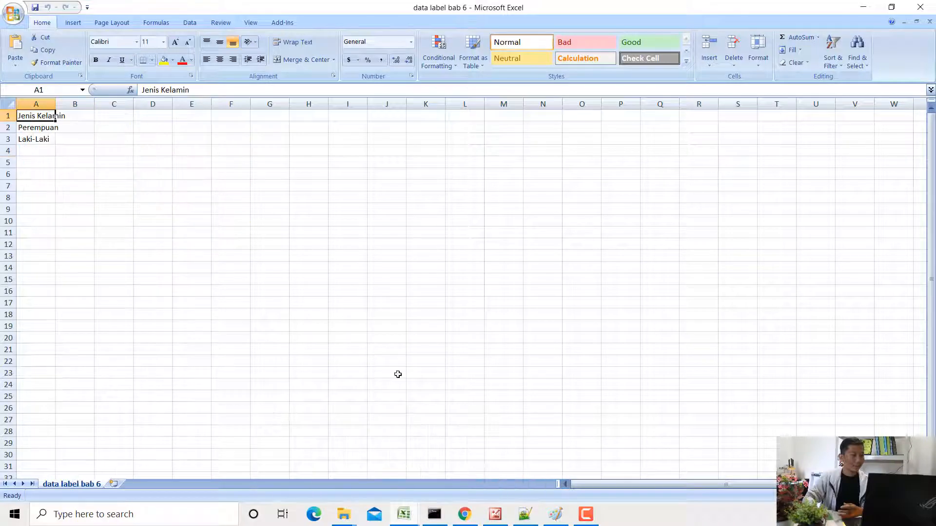
pyautogui.moveTo(55, 104); pyautogui.dragTo(131, 105)
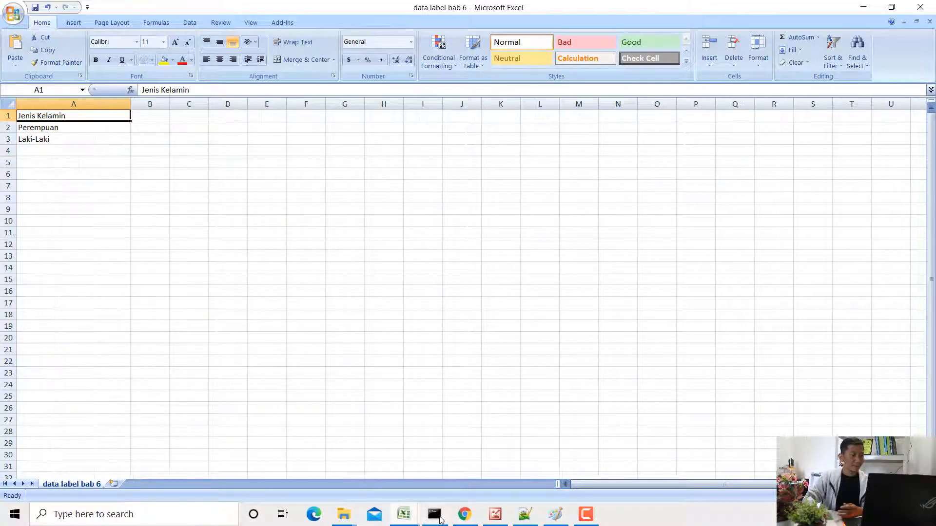
# Step: Return to the data bab 6 folder in File Explorer and point out the data file and the label file
pyautogui.click(349, 516)
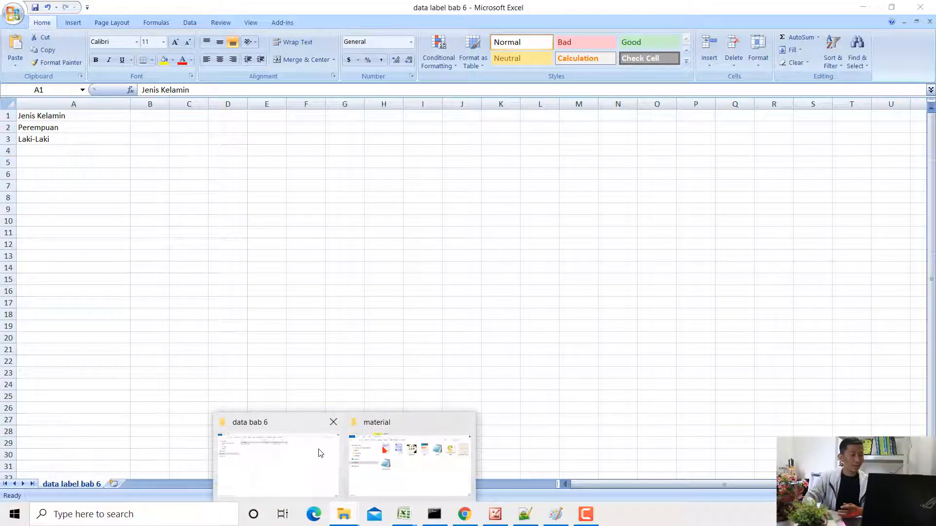
pyautogui.click(318, 450)
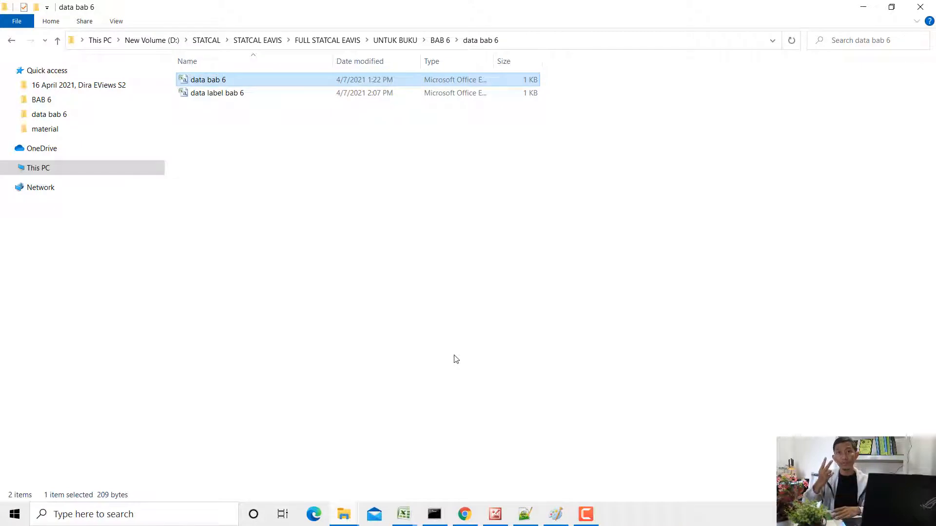
pyautogui.click(441, 231)
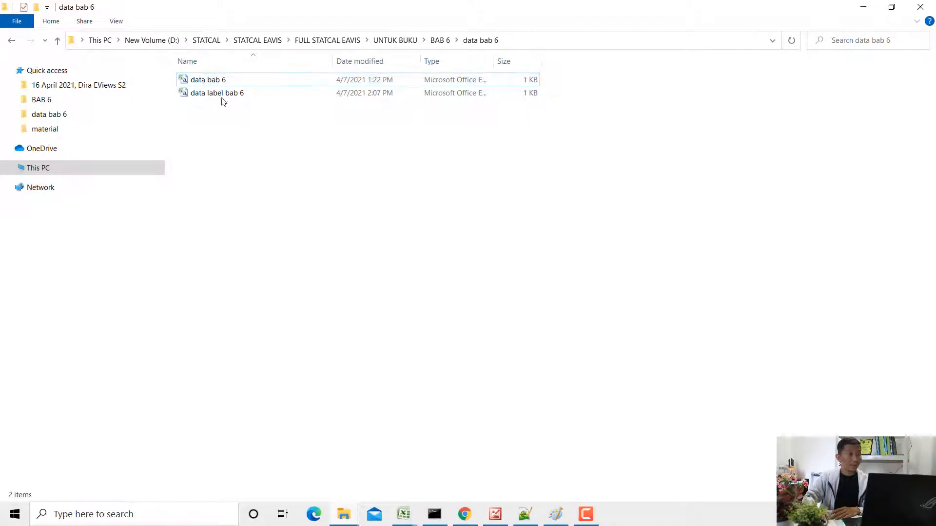
pyautogui.click(213, 81)
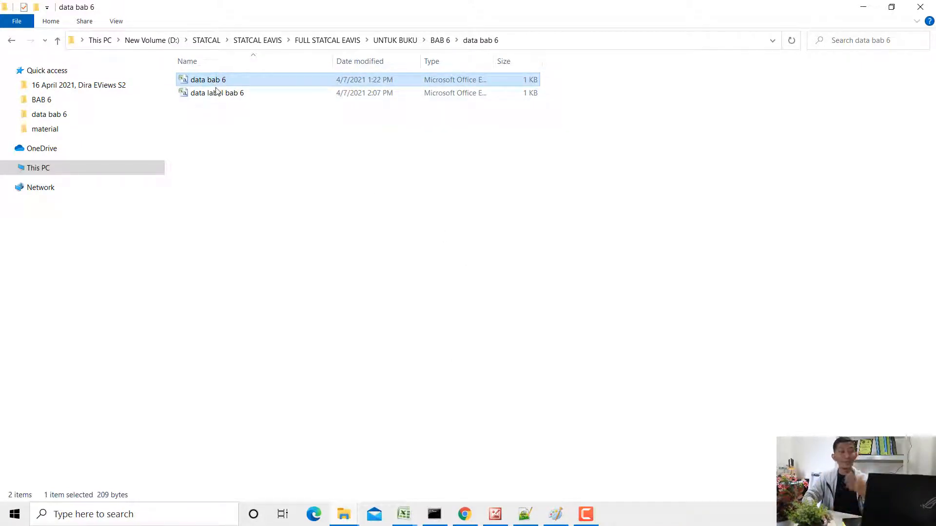
pyautogui.click(218, 94)
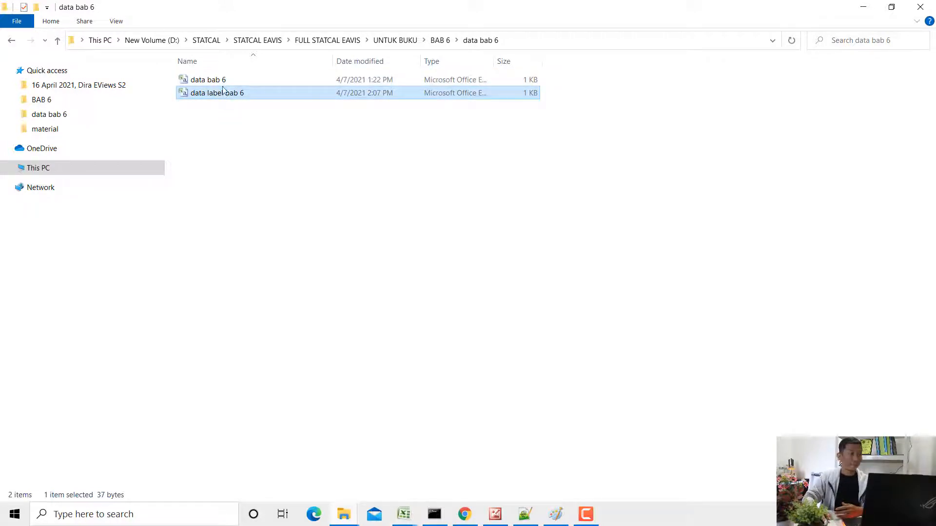
pyautogui.click(222, 82)
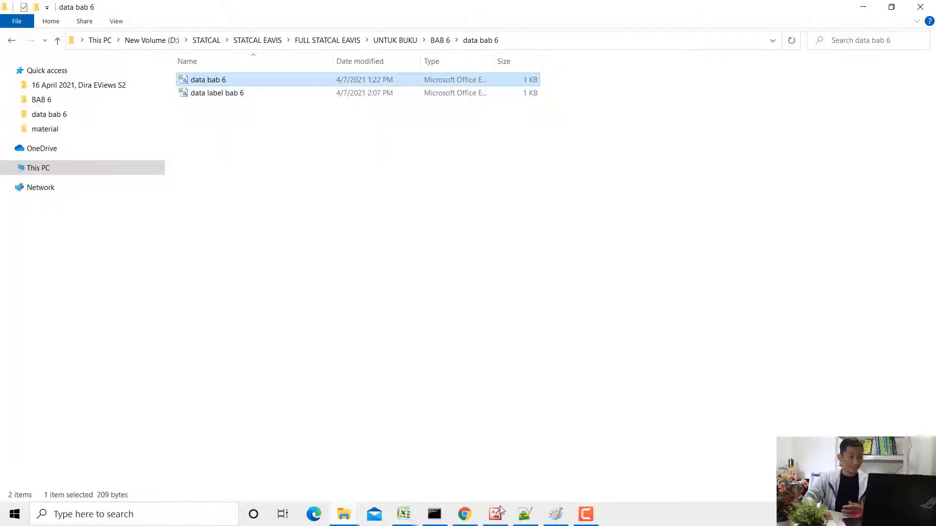
# Step: Compare the contents of the data bab 6 workbook with the gender labels in the data label bab 6 workbook
pyautogui.moveTo(414, 517)
pyautogui.click(349, 419)
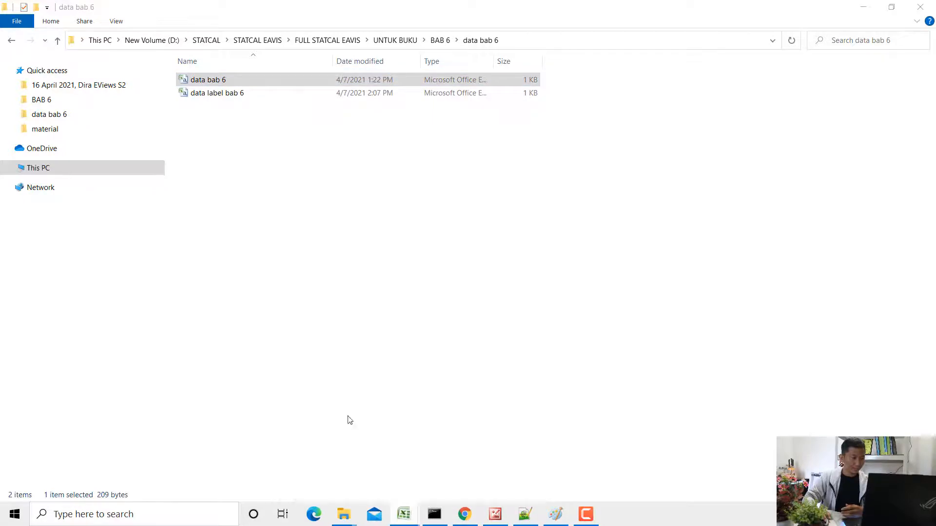
pyautogui.click(201, 149)
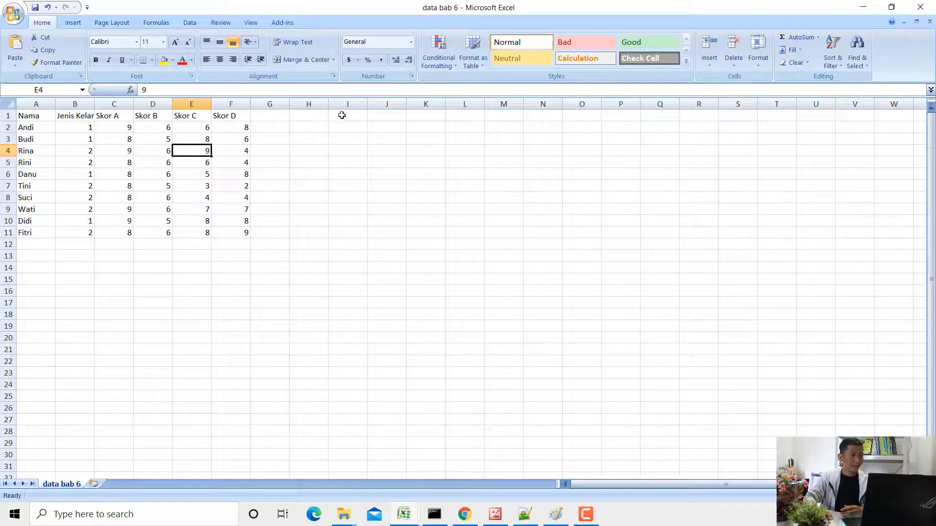
pyautogui.click(344, 515)
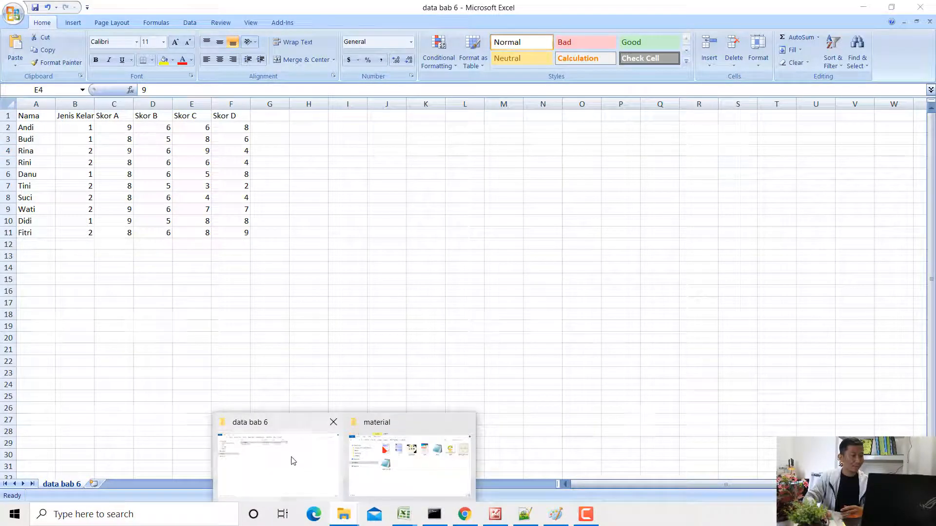
pyautogui.click(293, 461)
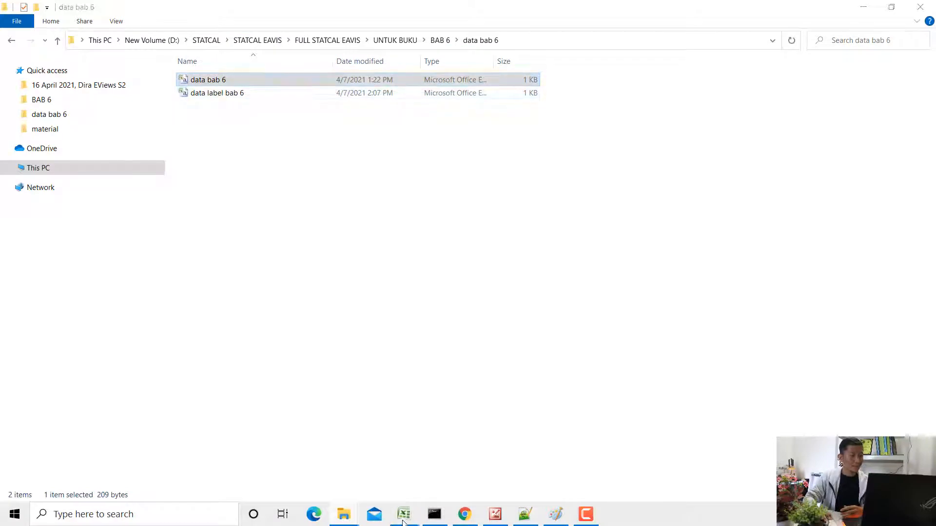
pyautogui.moveTo(403, 522)
pyautogui.click(475, 463)
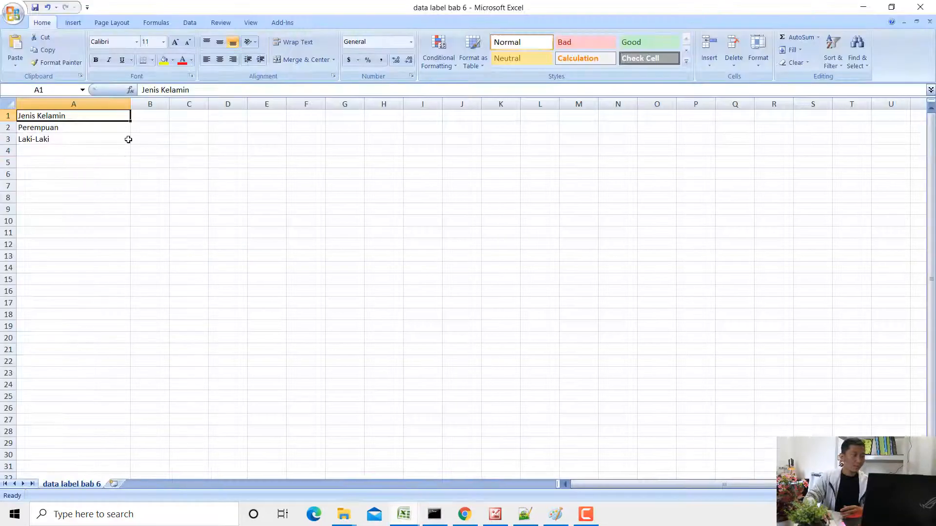
pyautogui.click(86, 138)
# Step: Switch back to the data bab 6 workbook and go through the Skor A to Skor D column headers
pyautogui.click(402, 515)
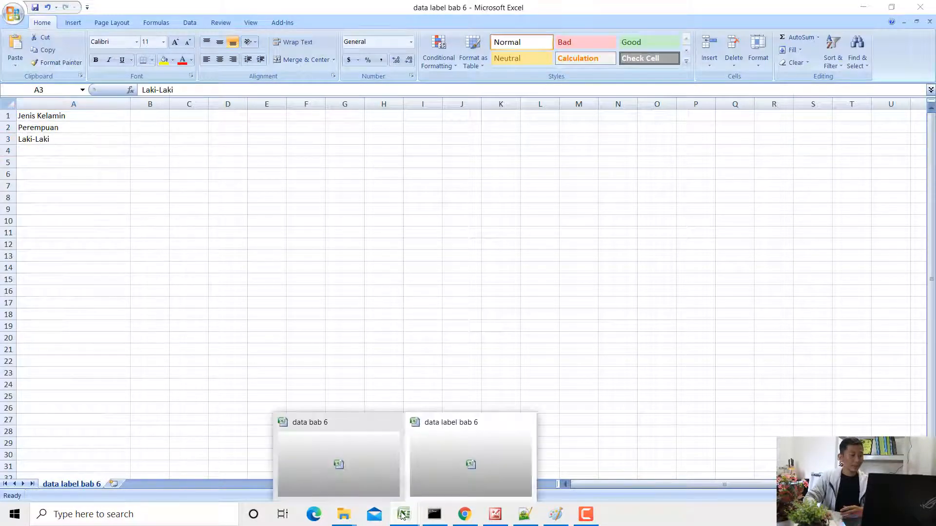
pyautogui.click(367, 477)
pyautogui.click(119, 166)
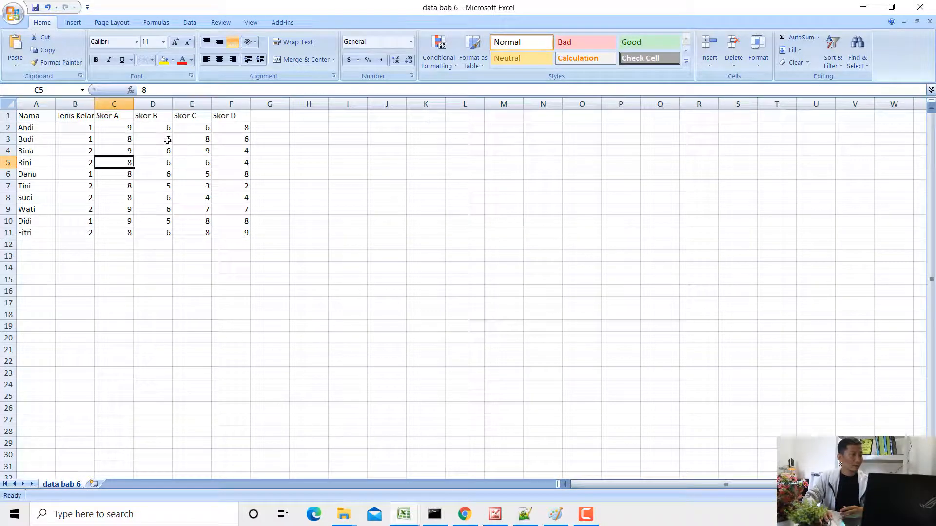
pyautogui.click(116, 117)
pyautogui.click(167, 118)
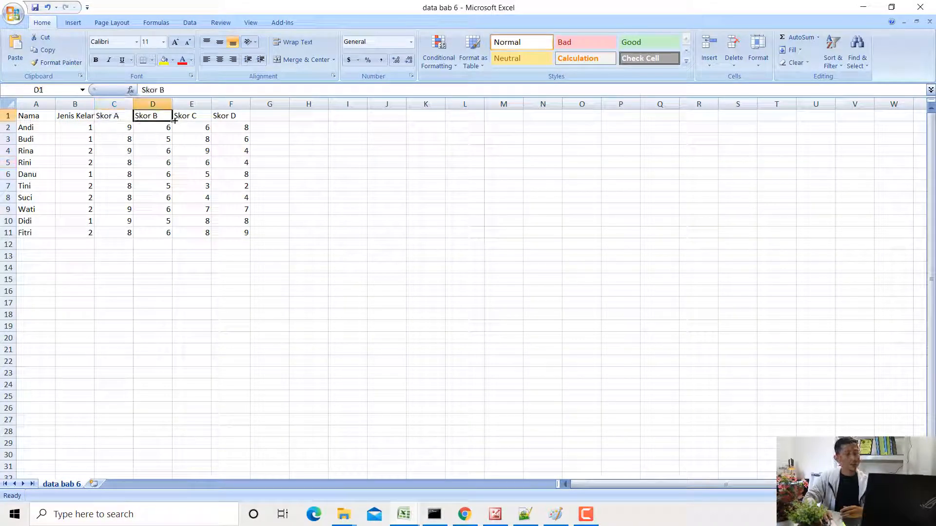
pyautogui.click(207, 119)
pyautogui.click(220, 118)
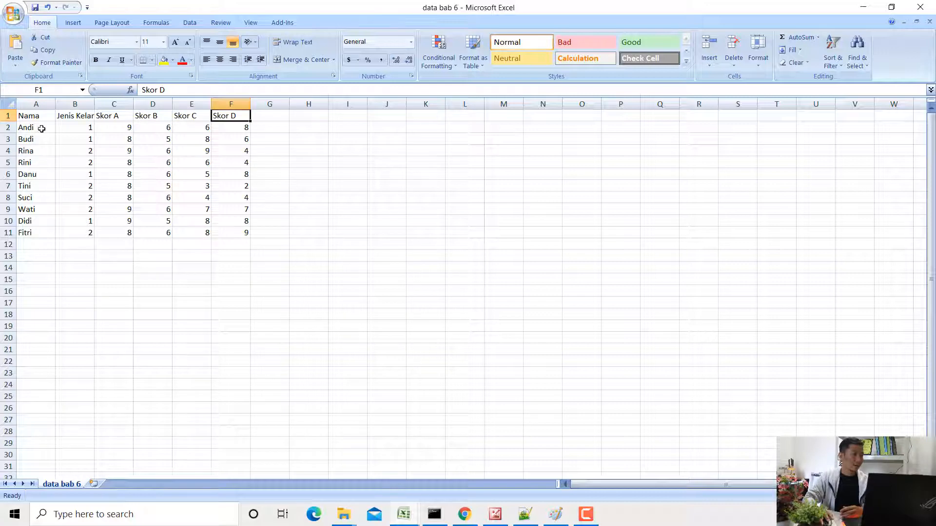
# Step: Go through the respondents listed in the Nama column, from row 2 to row 11
pyautogui.click(41, 128)
pyautogui.click(42, 225)
pyautogui.moveTo(42, 138); pyautogui.dragTo(42, 130)
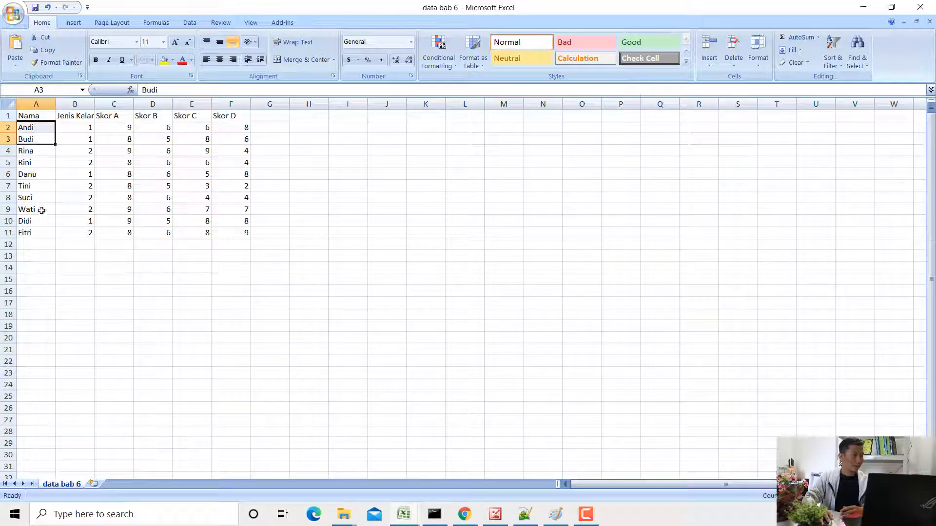
pyautogui.click(40, 232)
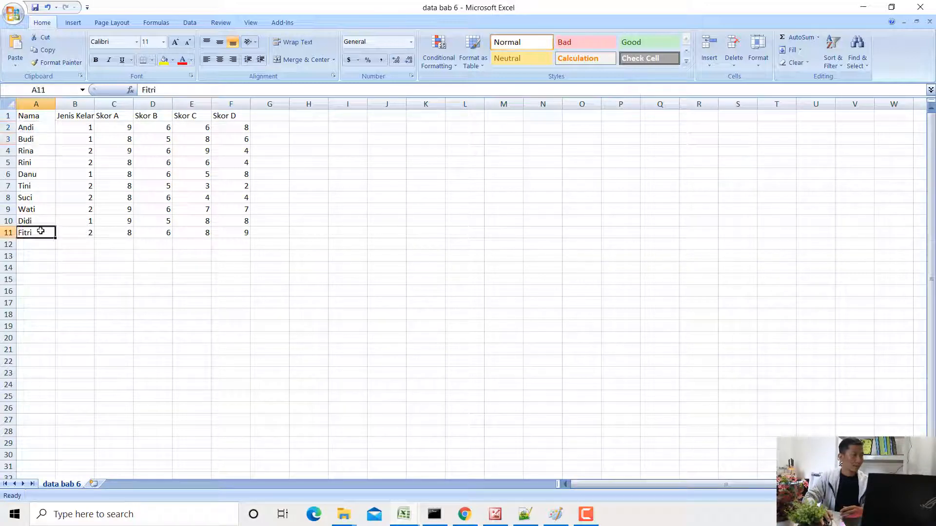
# Step: Examine the row 4 respondent's Jenis Kelamin code and the scores from Skor A through Skor D
pyautogui.click(51, 147)
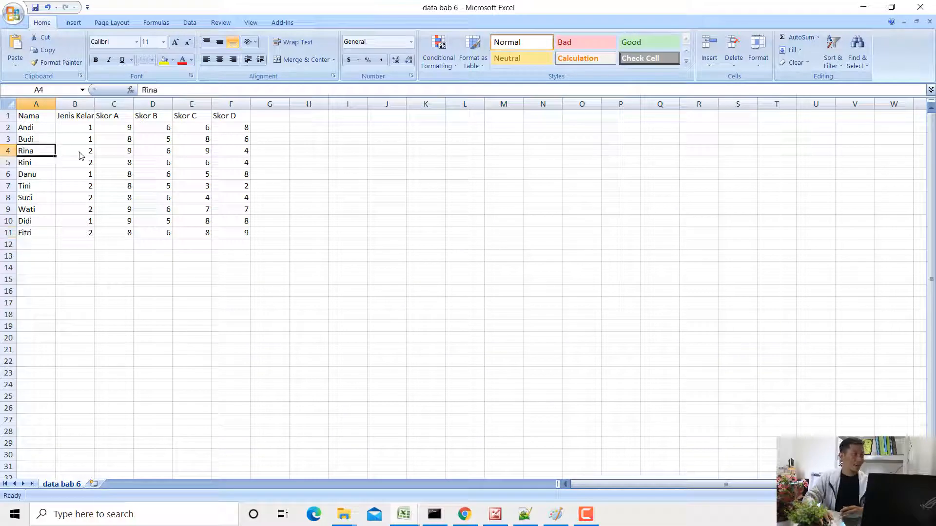
pyautogui.click(79, 151)
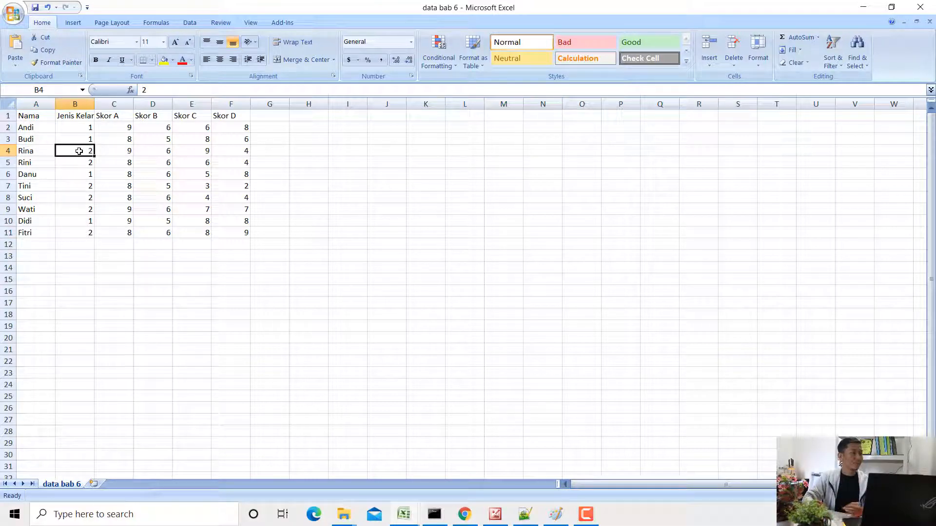
pyautogui.click(127, 152)
pyautogui.click(163, 149)
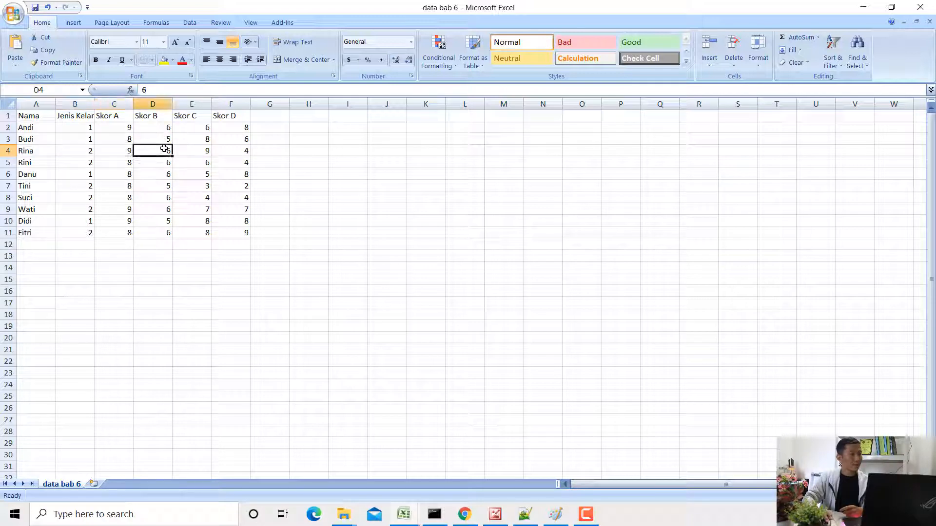
pyautogui.click(197, 117)
pyautogui.click(196, 149)
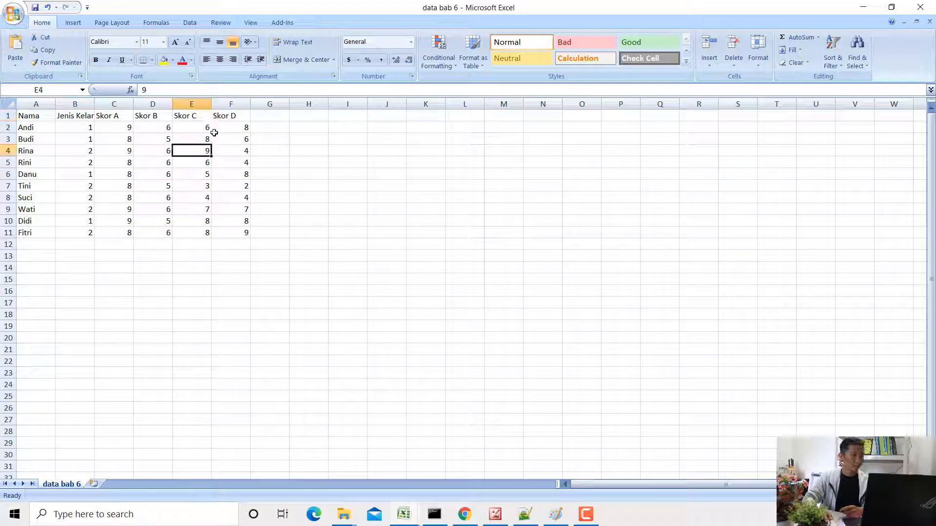
pyautogui.click(245, 152)
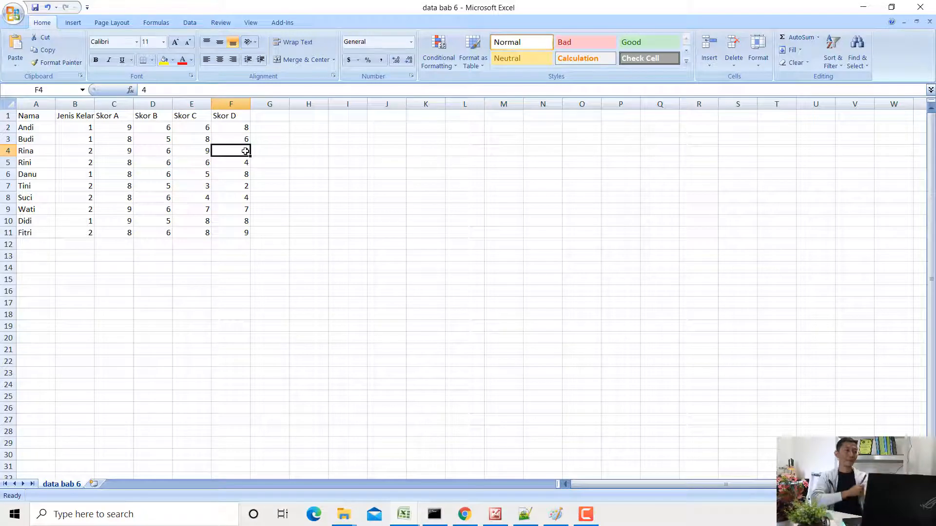
pyautogui.press('super')
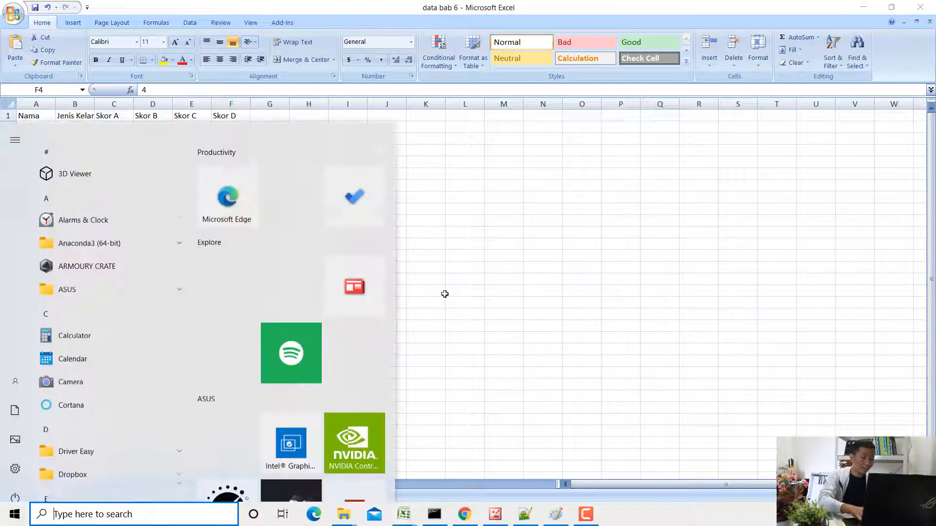
pyautogui.write('note')
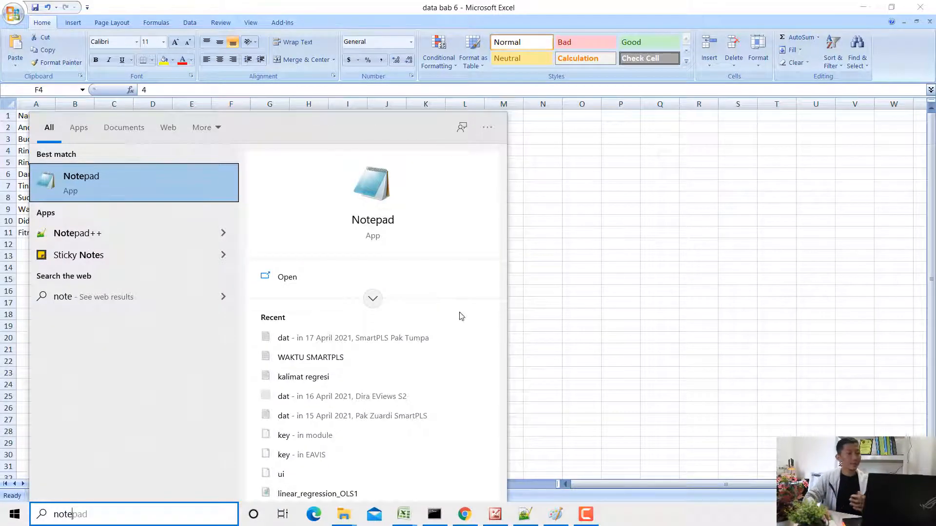
pyautogui.press('Return')
# Step: Switch to the EAVIS page in Chrome and examine the Type-1 average line graphs for Perempuan and Laki-Laki
pyautogui.click(465, 517)
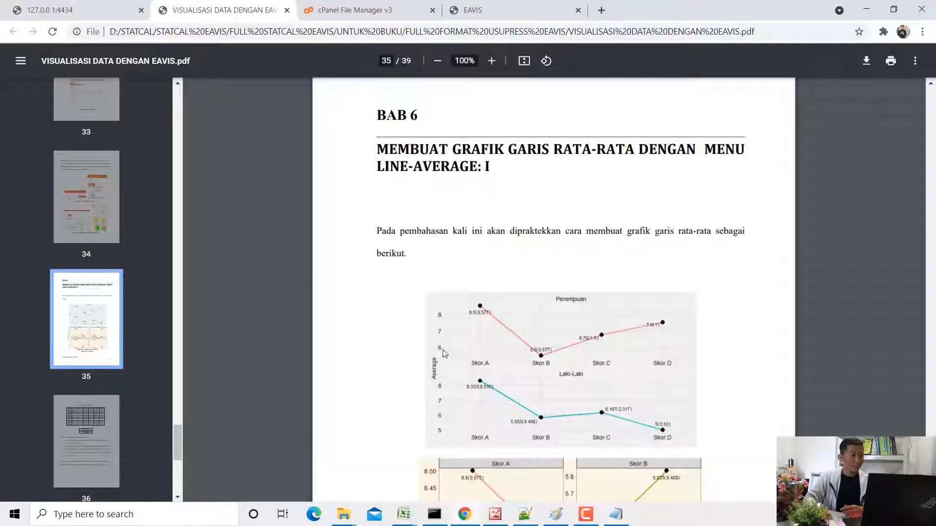
pyautogui.click(78, 9)
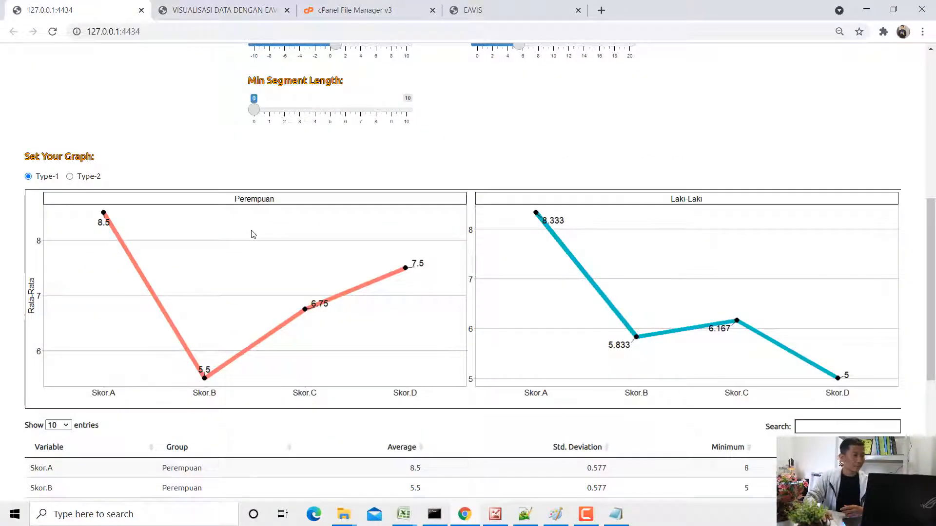
pyautogui.scroll(-1, 253, 234)
pyautogui.moveTo(273, 144); pyautogui.dragTo(248, 146)
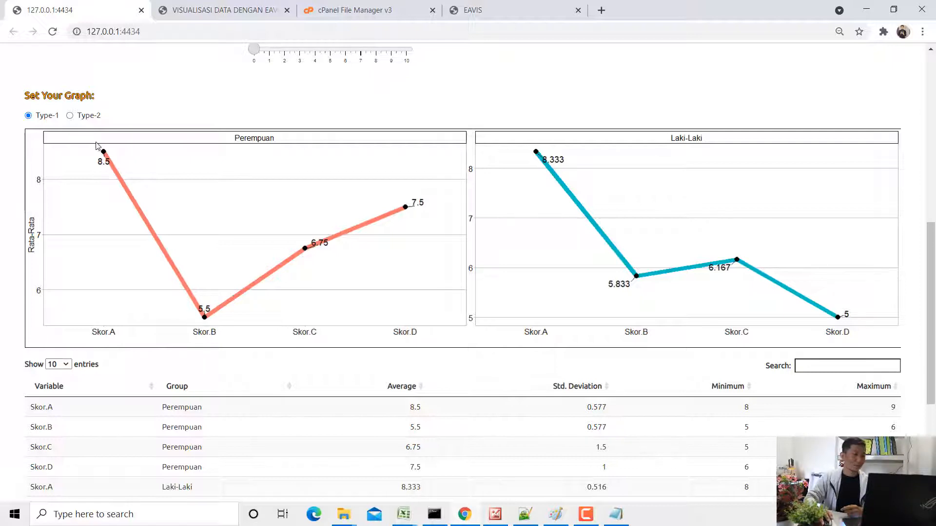
pyautogui.scroll(-3, 282, 268)
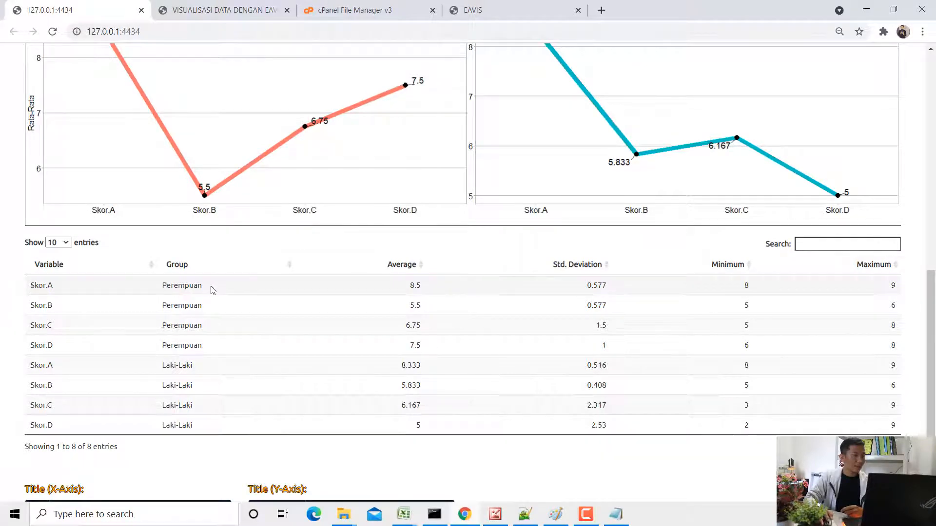
# Step: Compare the Perempuan averages for Skor.A through Skor.D in the summary table with the labels on the line graph
pyautogui.doubleClick(412, 288)
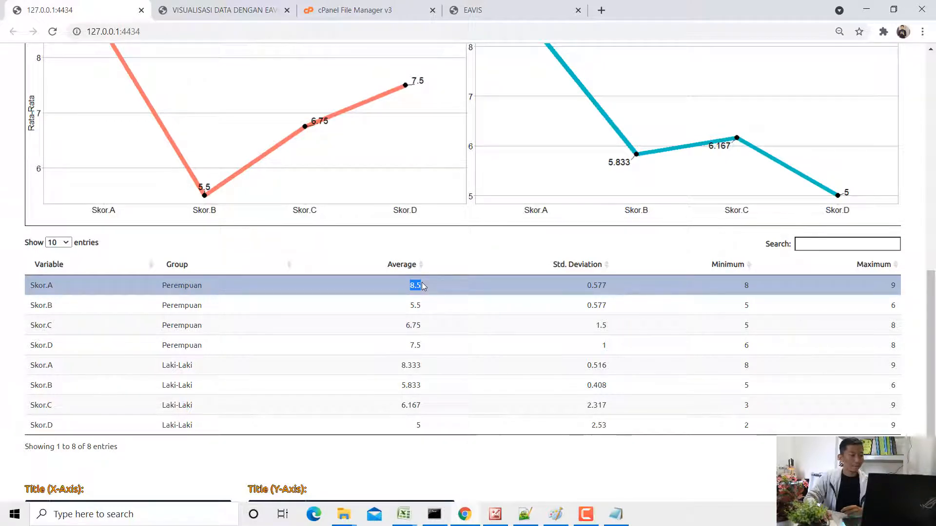
pyautogui.doubleClick(408, 306)
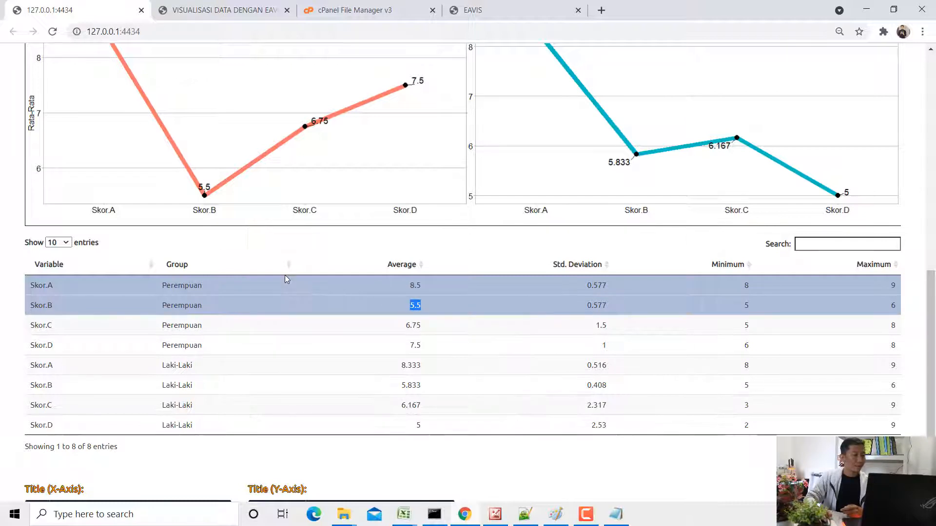
pyautogui.scroll(2, 287, 279)
pyautogui.click(417, 384)
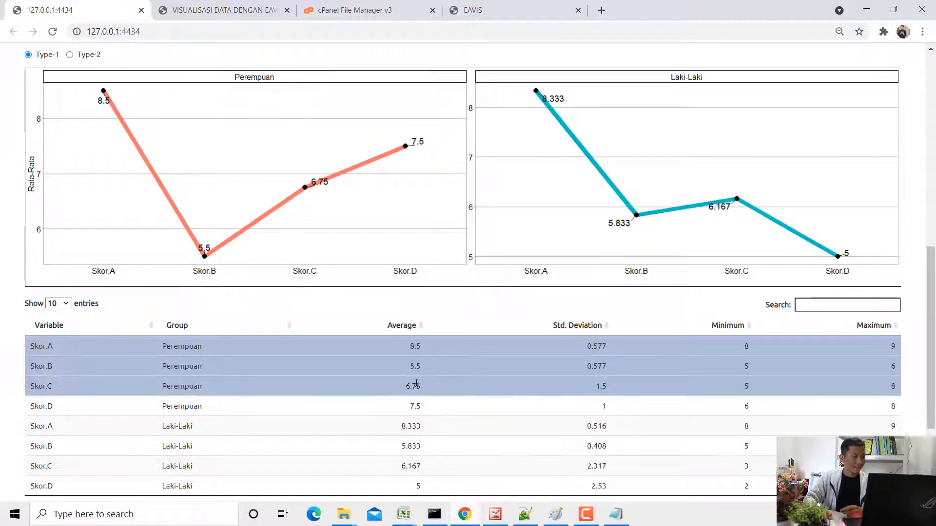
pyautogui.doubleClick(416, 384)
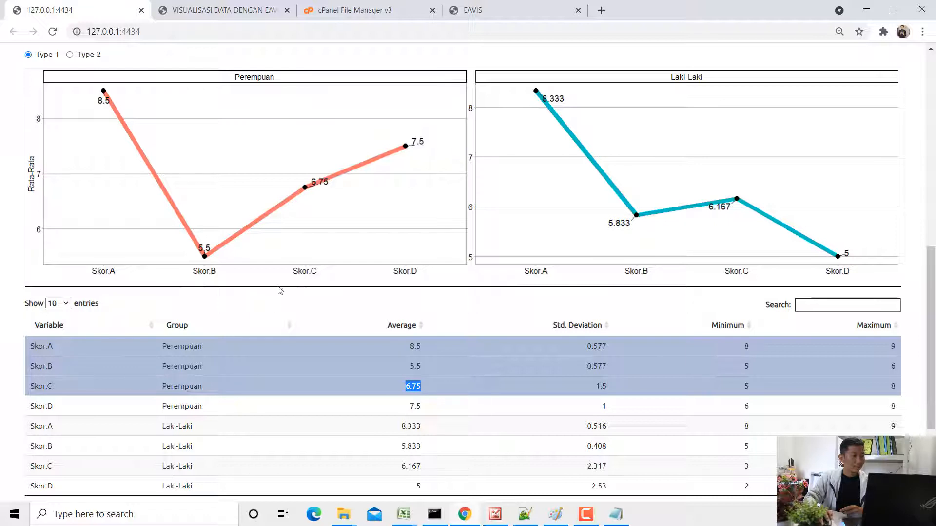
pyautogui.click(417, 406)
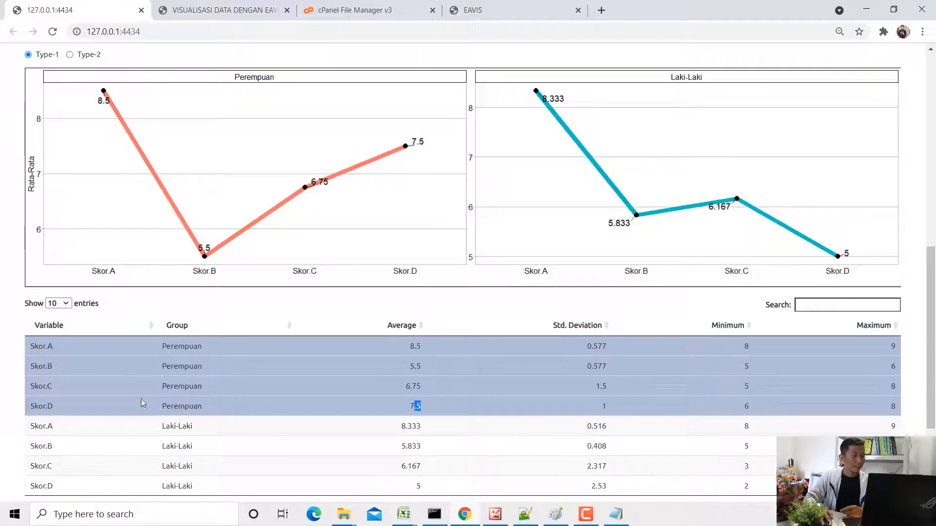
# Step: Try 2 and 5 decimals for the average labels on the graph and set the decimals back to 3
pyautogui.scroll(7, 413, 168)
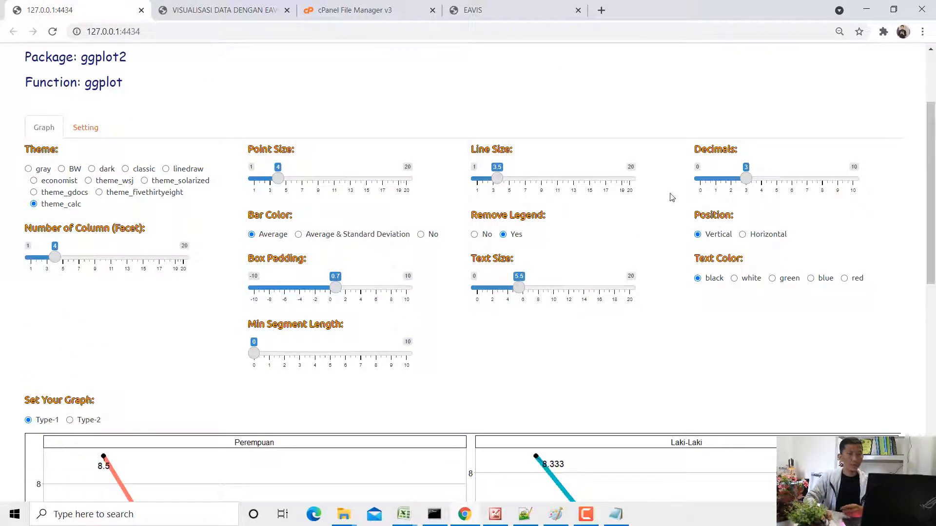
pyautogui.moveTo(748, 185); pyautogui.dragTo(732, 184)
pyautogui.scroll(-2, 736, 185)
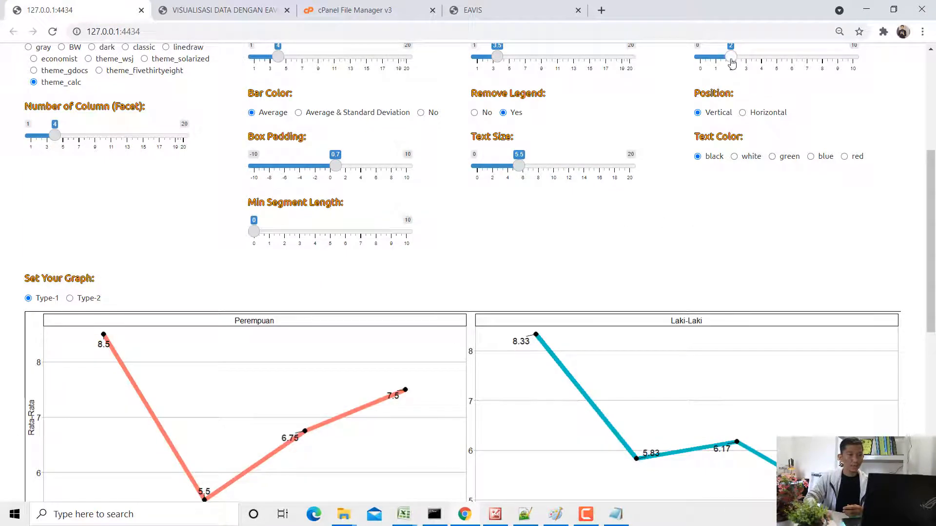
pyautogui.moveTo(731, 57); pyautogui.dragTo(777, 63)
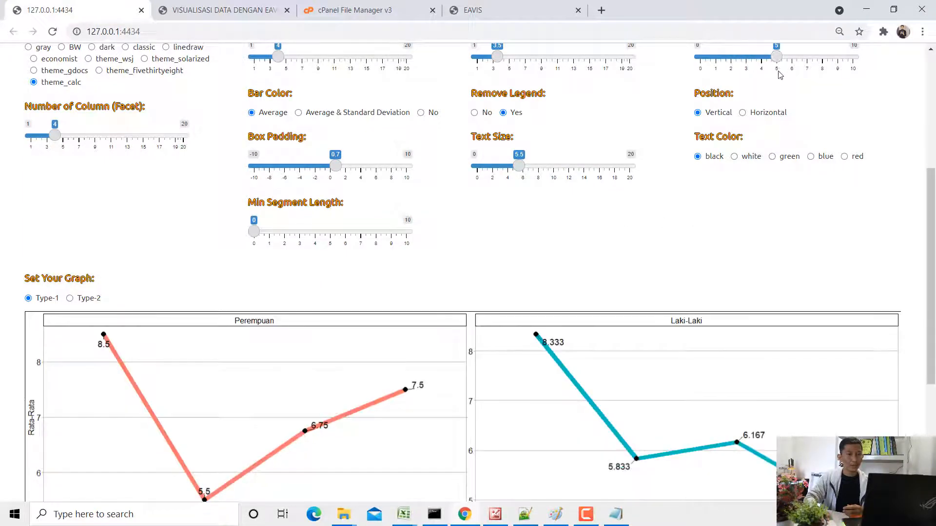
pyautogui.scroll(1, 777, 68)
pyautogui.scroll(-8, 433, 251)
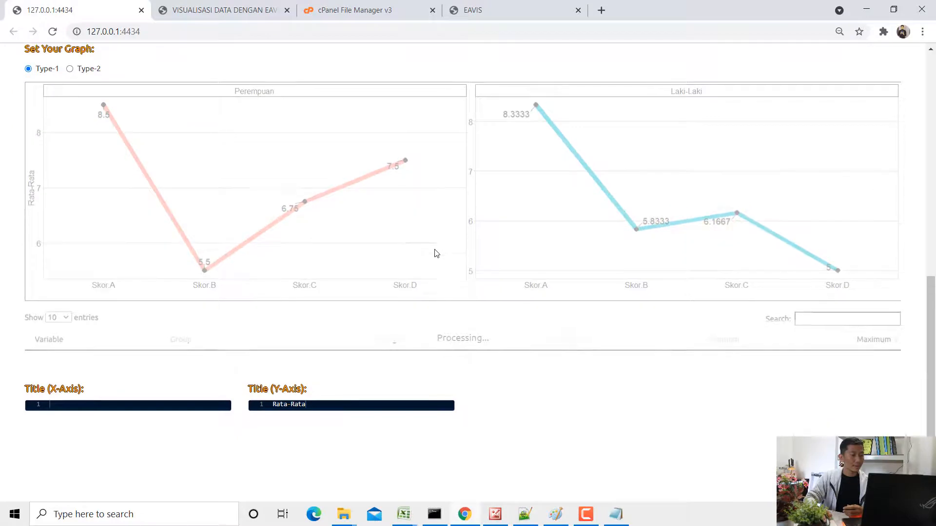
pyautogui.scroll(12, 648, 184)
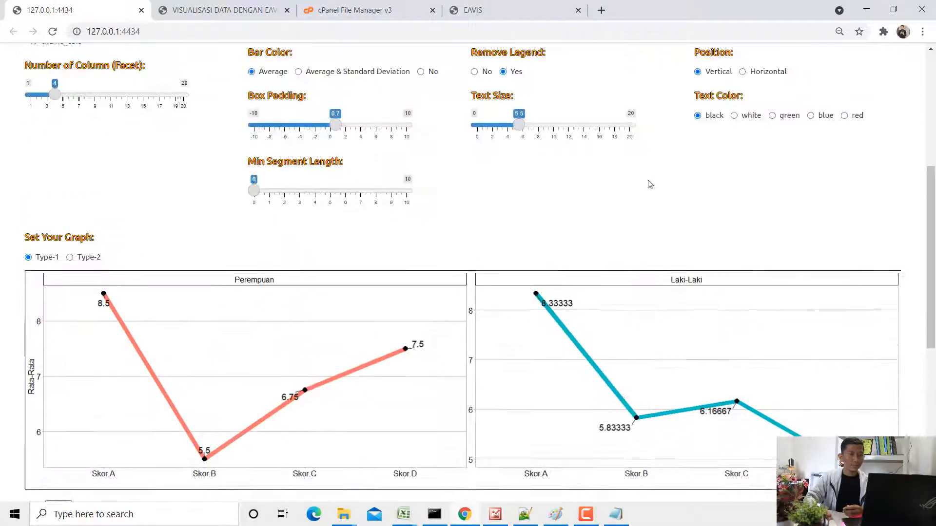
pyautogui.moveTo(776, 201); pyautogui.dragTo(749, 202)
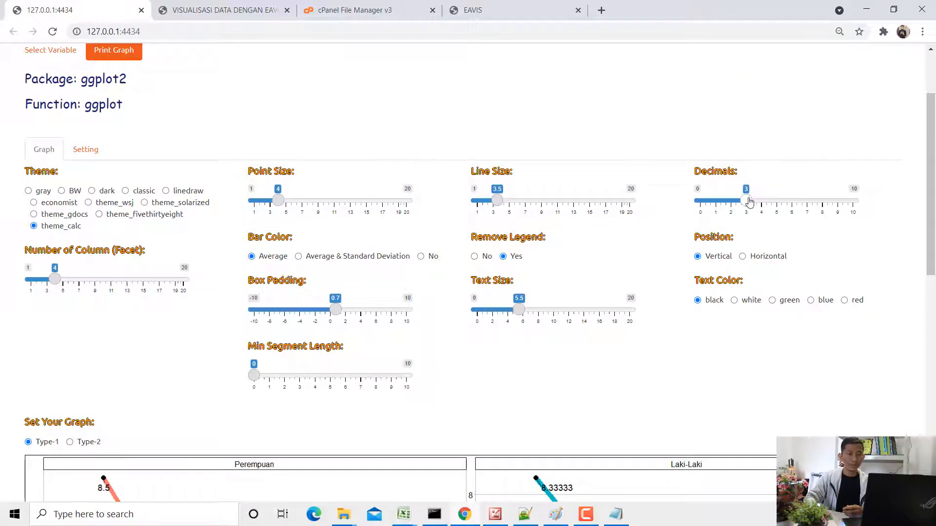
pyautogui.scroll(-6, 355, 262)
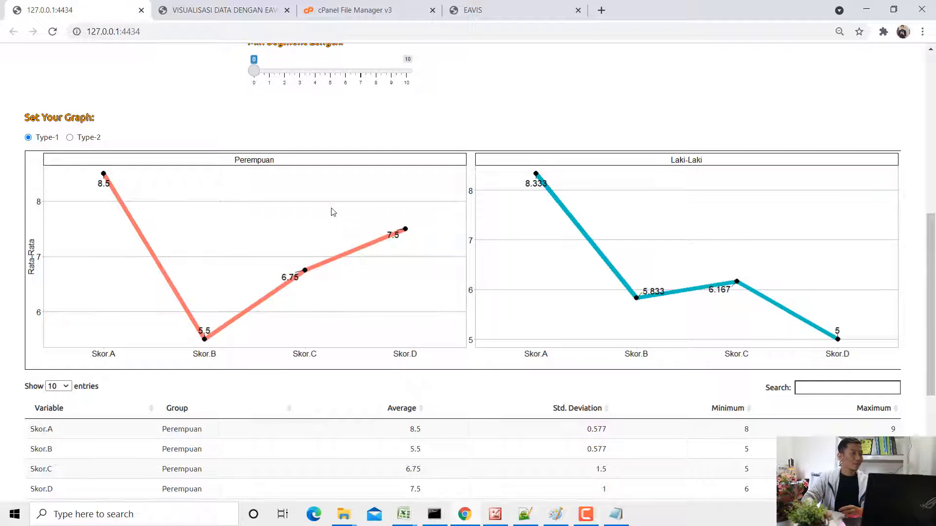
# Step: Display the Type-2 graph and review its Skor.A to Skor.D panels, the summary table and the graph settings
pyautogui.scroll(1, 371, 212)
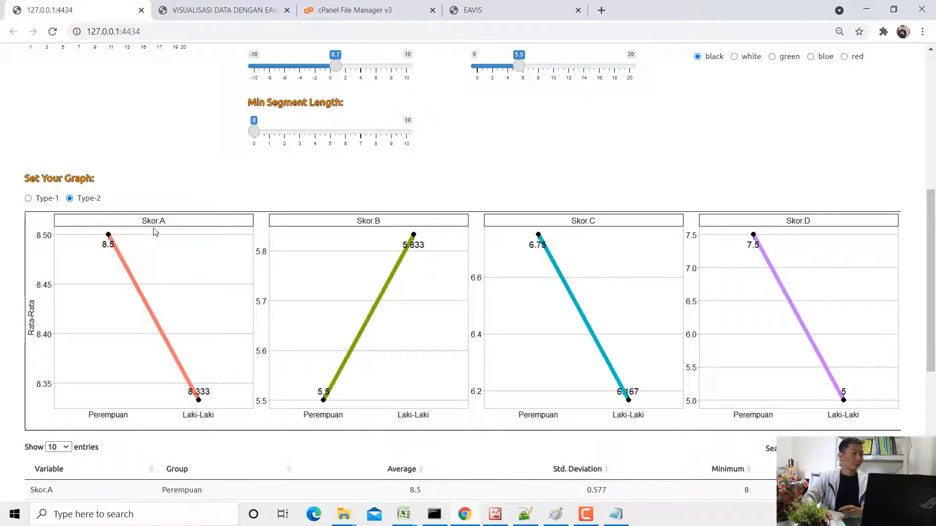
pyautogui.scroll(-1, 155, 232)
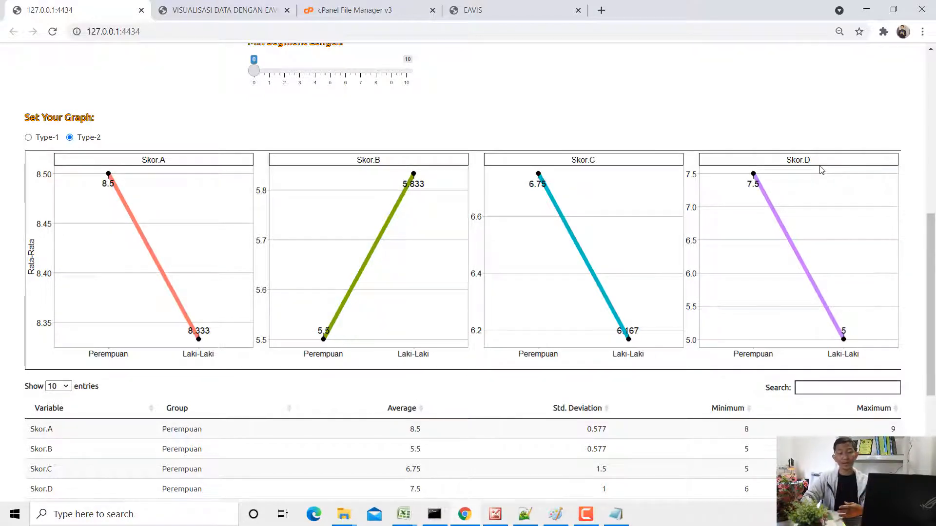
pyautogui.scroll(-5, 583, 271)
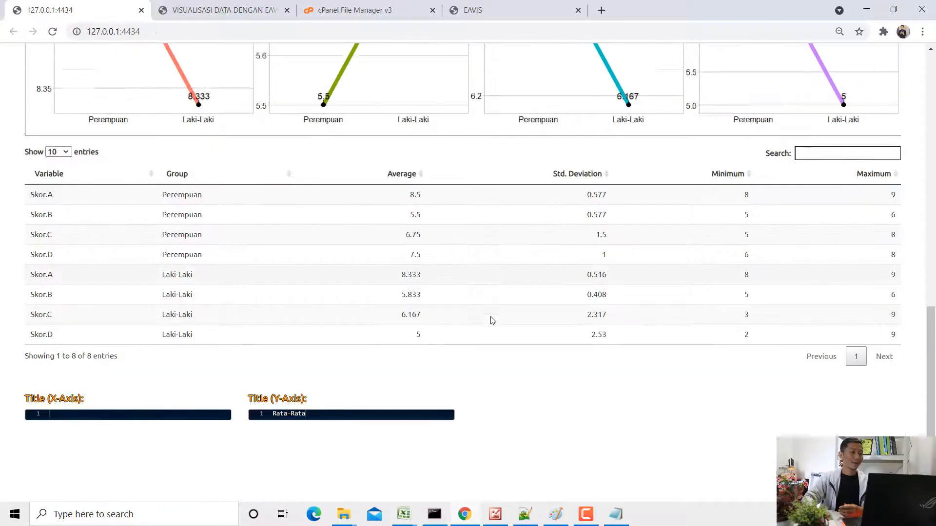
pyautogui.scroll(10, 493, 320)
pyautogui.scroll(2, 493, 320)
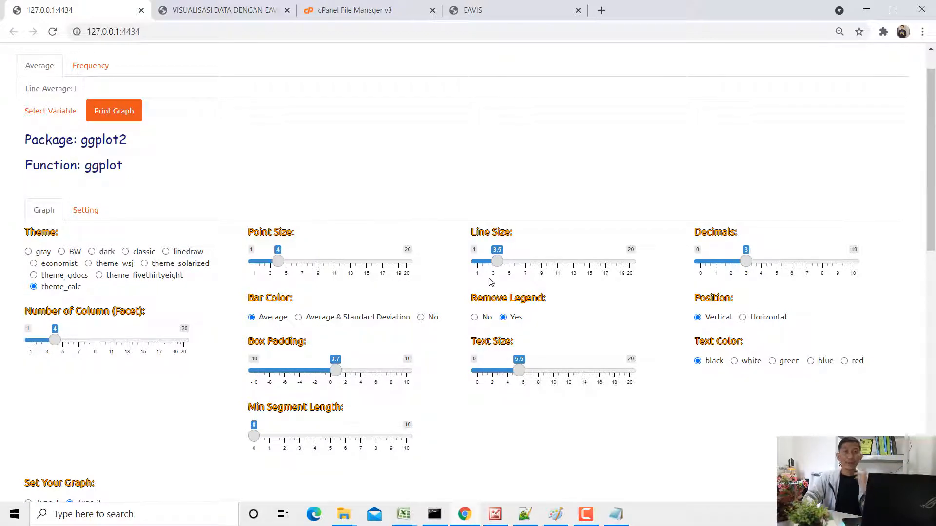
# Step: Shut down the running EAVIS session by closing its browser page and its console window
pyautogui.click(142, 10)
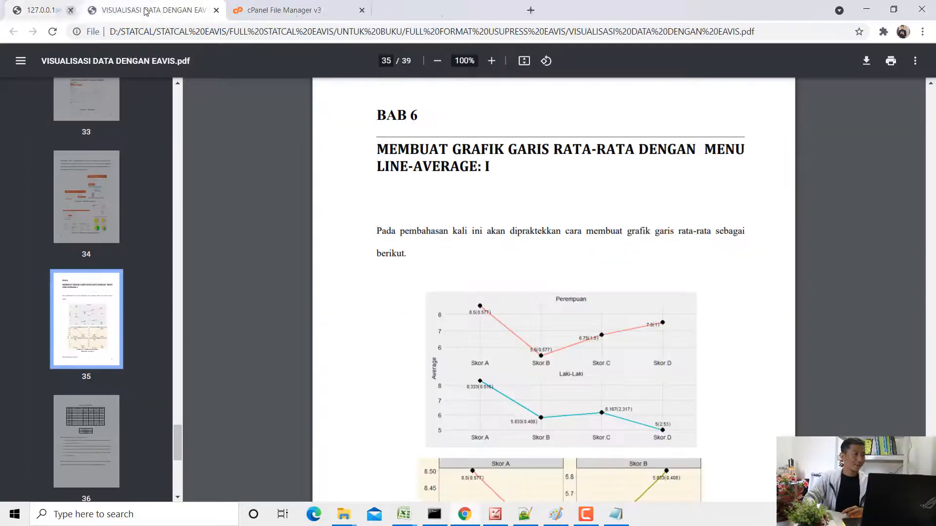
pyautogui.click(433, 518)
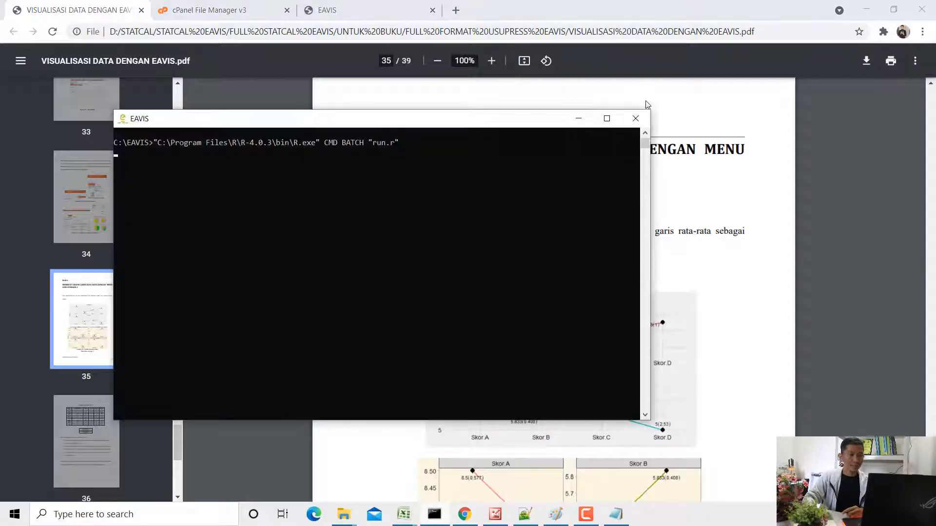
pyautogui.click(637, 117)
# Step: Close the blank Notepad window and minimise the browser, workbooks and Paint to reach the desktop
pyautogui.click(866, 9)
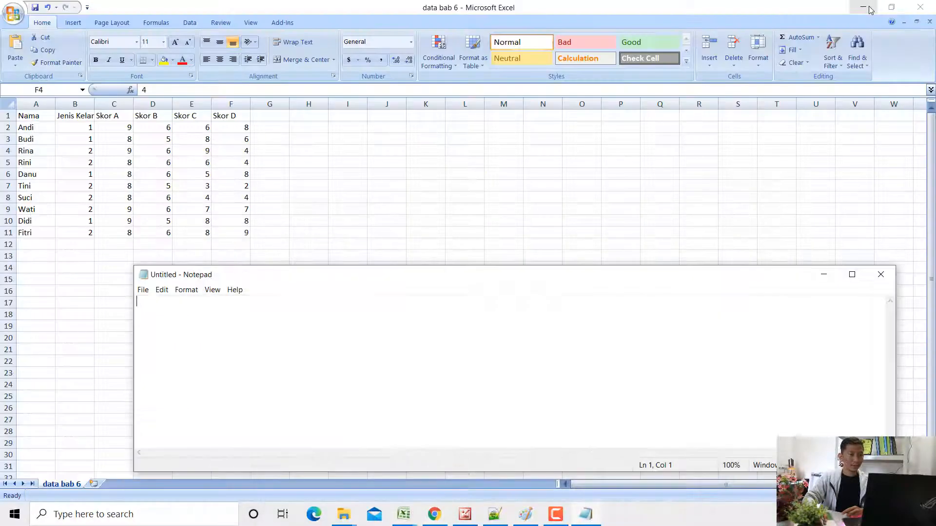
pyautogui.click(869, 8)
pyautogui.click(871, 9)
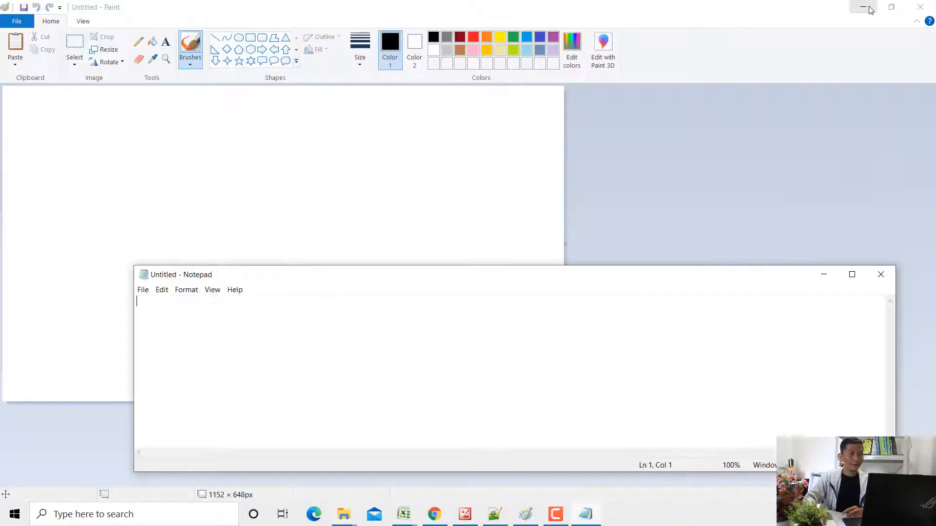
pyautogui.click(881, 274)
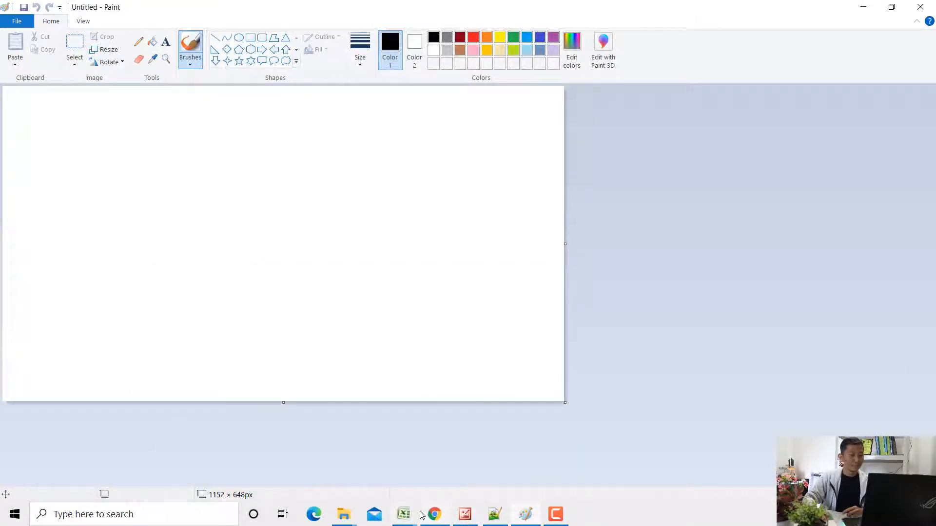
pyautogui.click(866, 6)
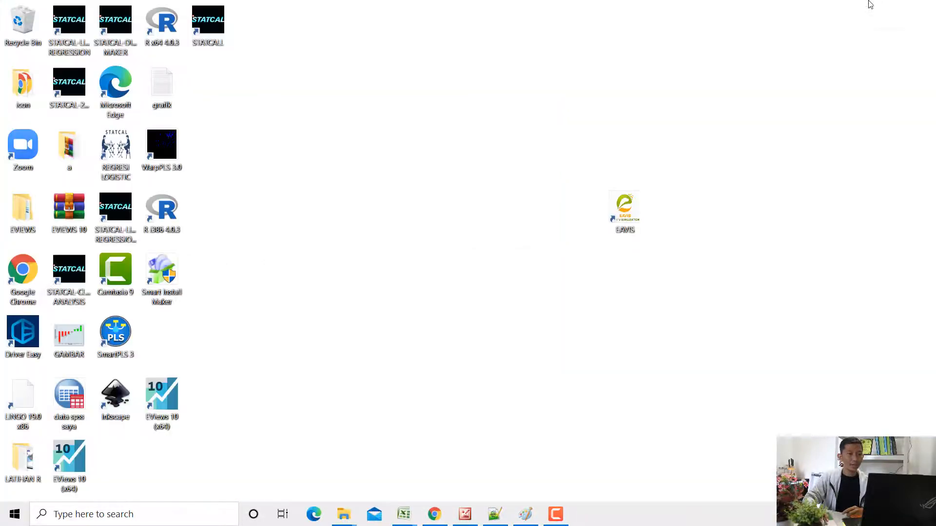
# Step: Launch EAVIS from the desktop and upload data bab 6.csv from the data bab 6 folder inside BAB 6
pyautogui.doubleClick(634, 214)
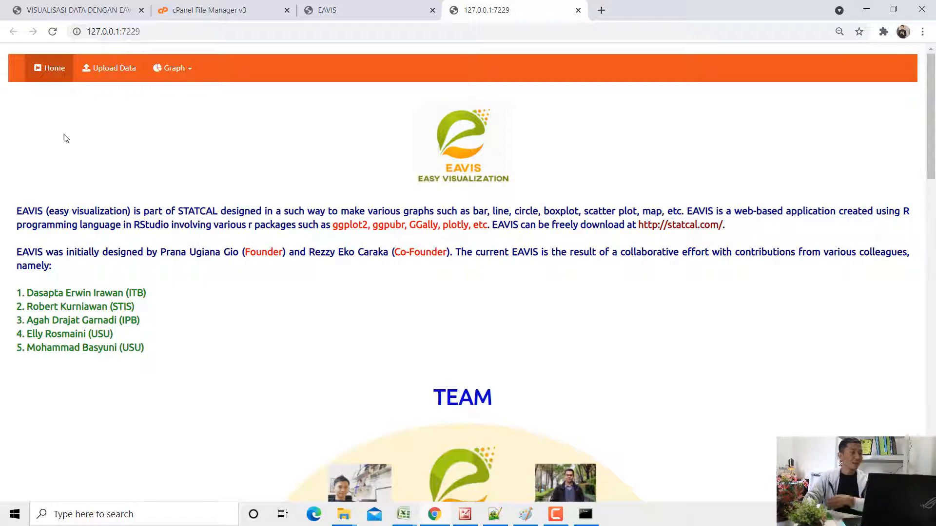
pyautogui.click(98, 73)
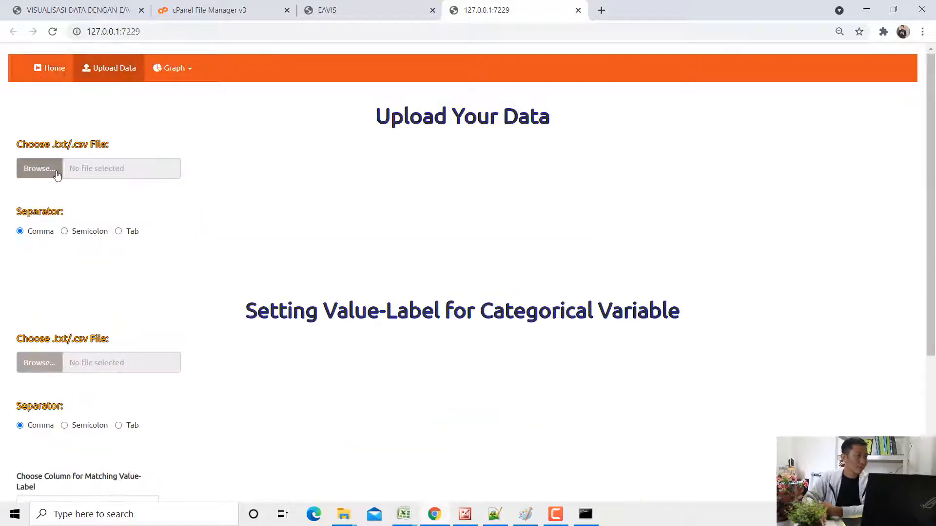
pyautogui.click(39, 168)
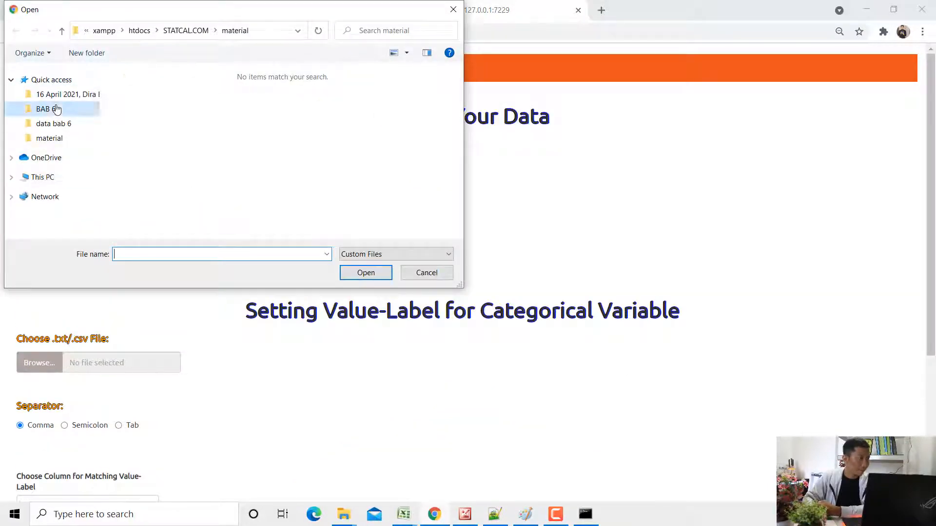
pyautogui.click(57, 109)
pyautogui.doubleClick(147, 105)
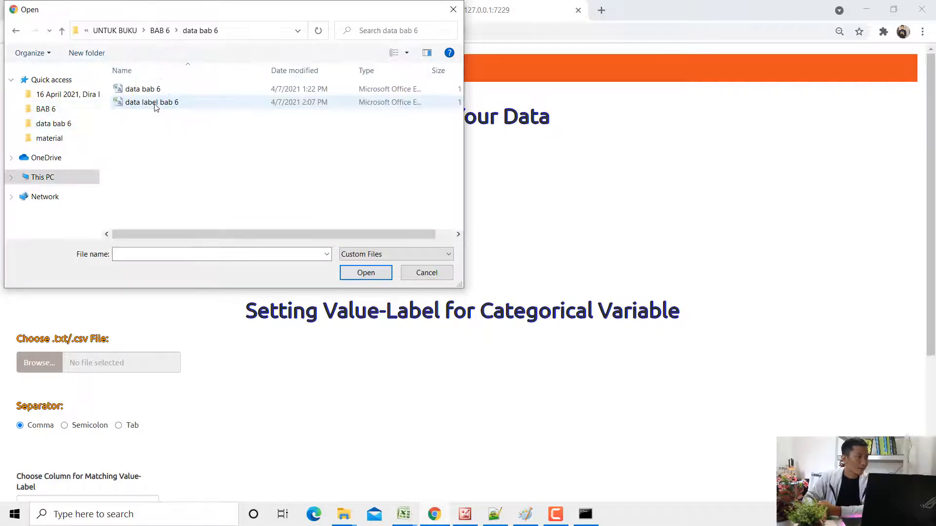
pyautogui.doubleClick(140, 90)
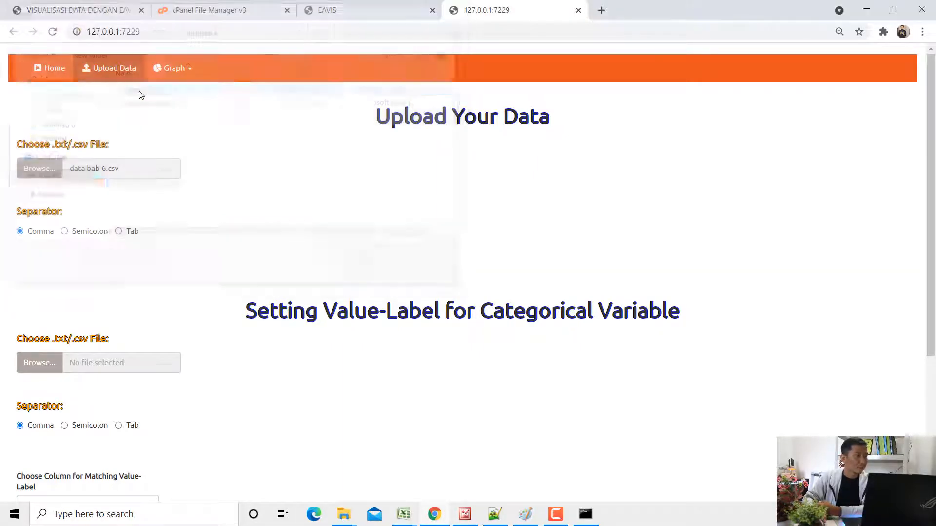
# Step: Try the Semicolon and Tab separators on the uploaded data and check how the columns are split in the preview
pyautogui.click(78, 233)
pyautogui.click(119, 233)
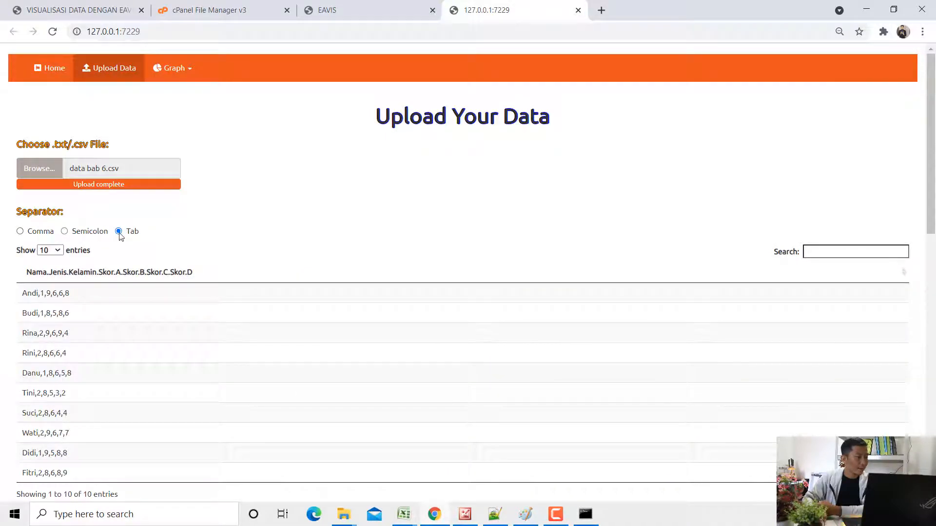
pyautogui.scroll(-1, 119, 232)
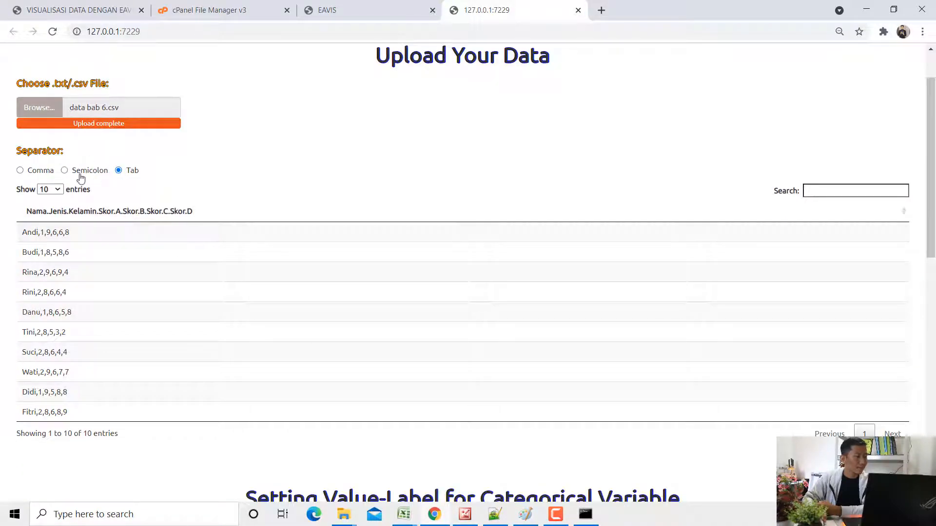
# Step: Compare the Comma, Tab and Semicolon separators on the uploaded data and leave Comma selected
pyautogui.click(88, 172)
pyautogui.click(43, 173)
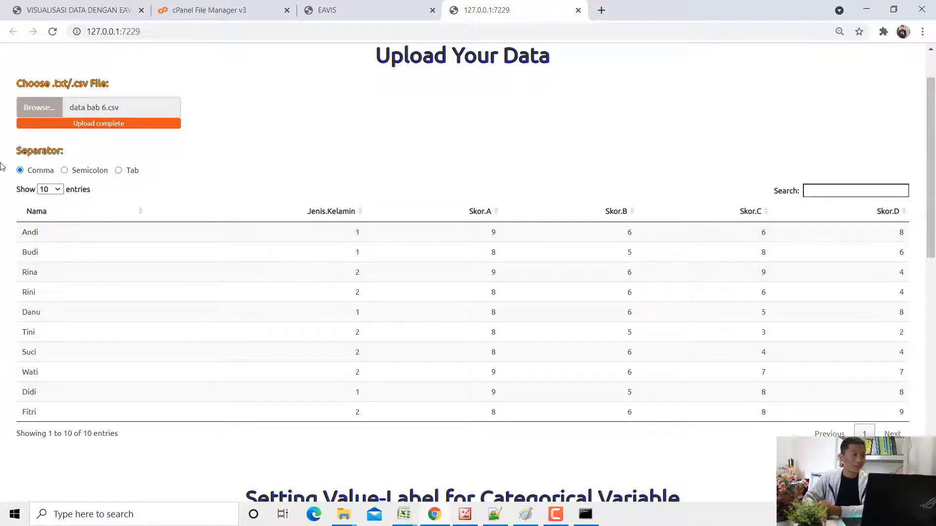
pyautogui.click(117, 171)
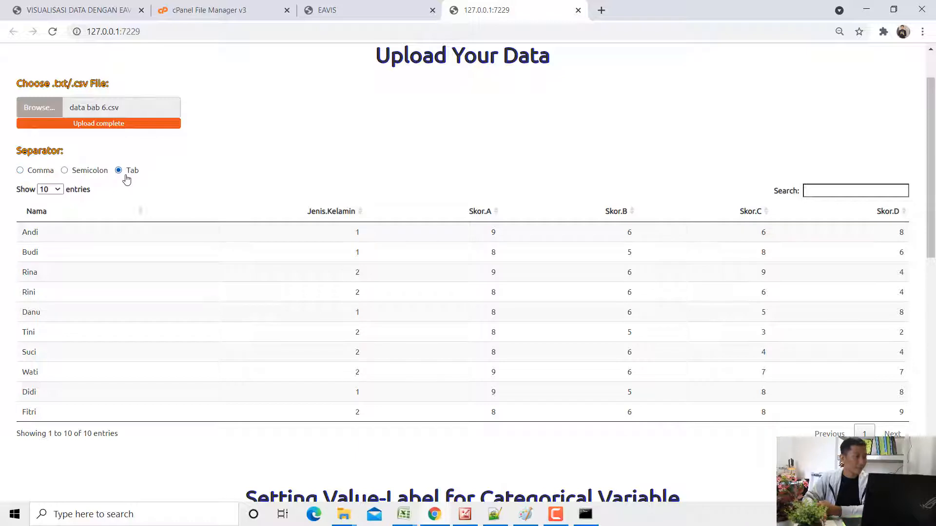
pyautogui.click(95, 174)
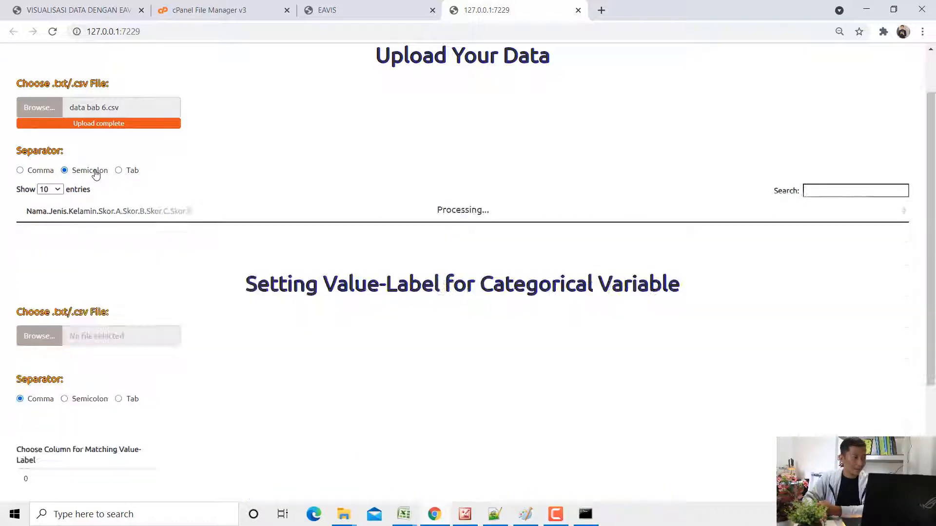
pyautogui.click(20, 171)
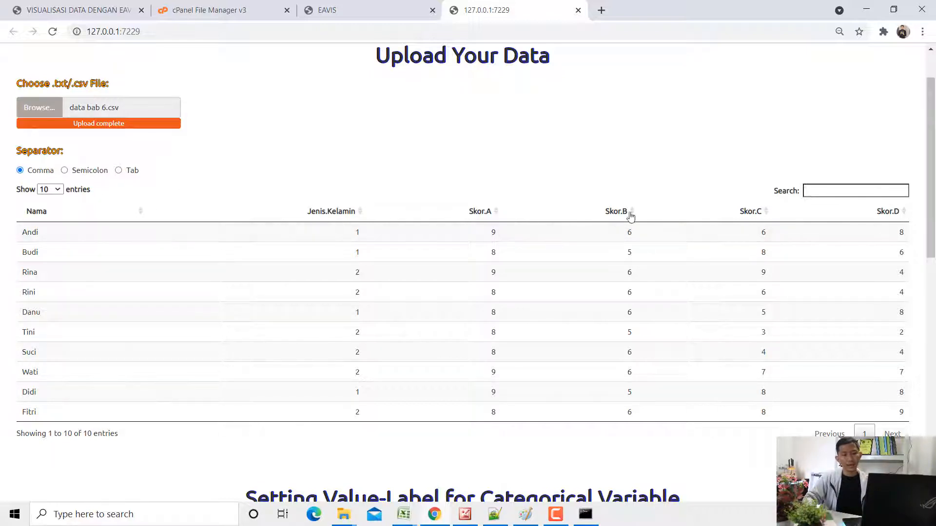
# Step: Upload data label bab 6.csv from the data bab 6 folder as the value-label file for the categorical variable
pyautogui.scroll(-5, 151, 248)
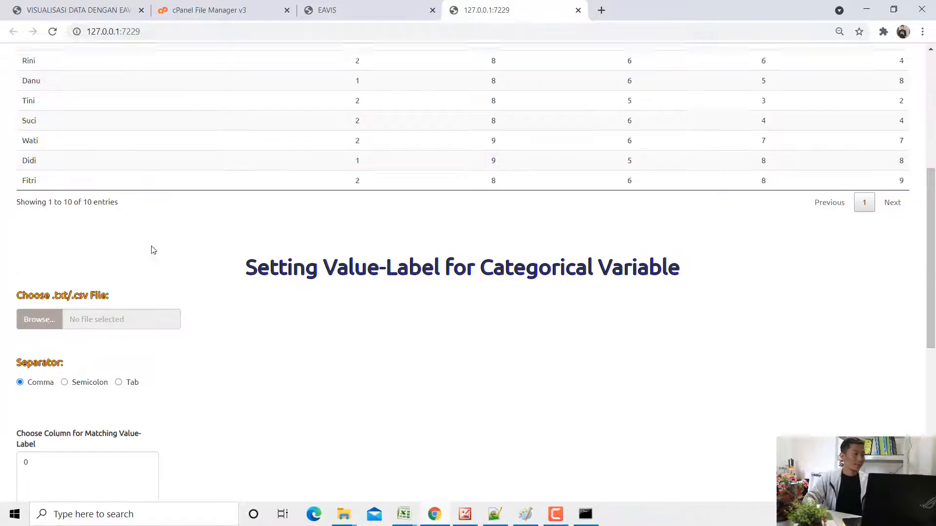
pyautogui.scroll(6, 46, 316)
pyautogui.click(39, 168)
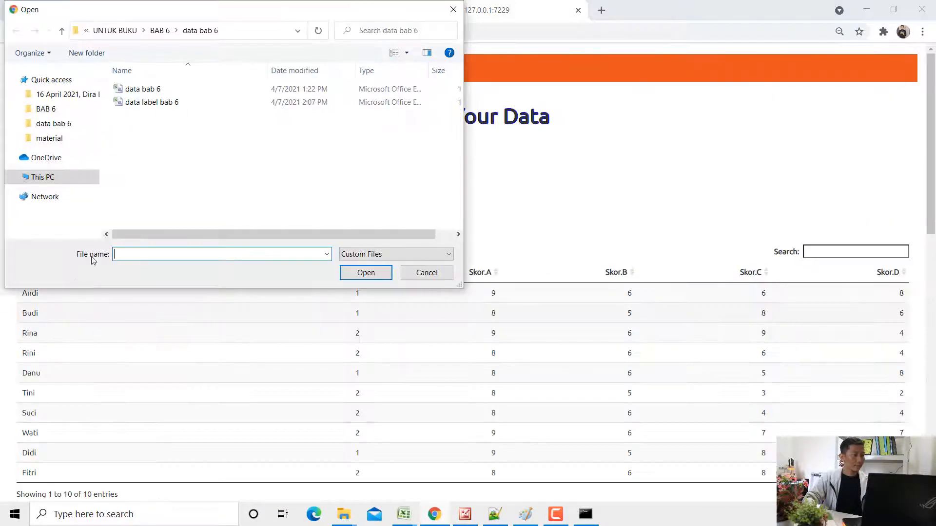
pyautogui.click(141, 102)
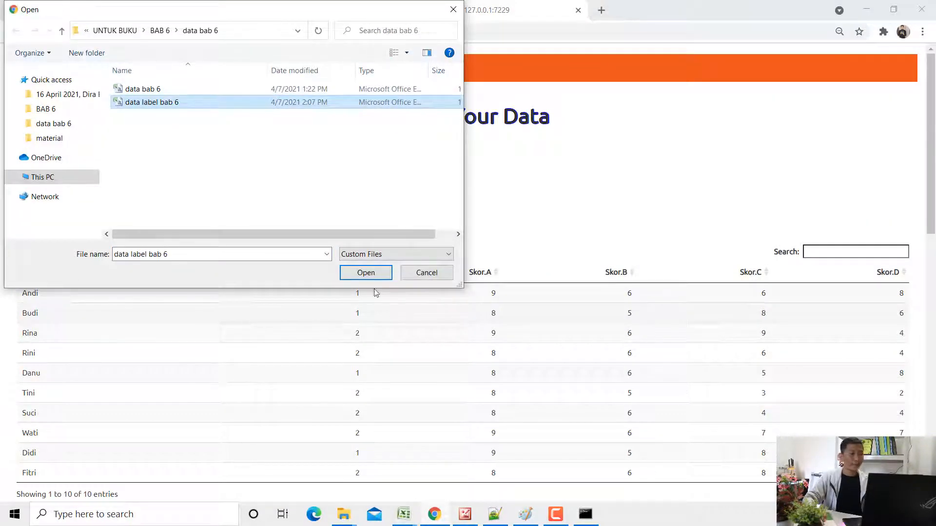
pyautogui.click(366, 272)
pyautogui.scroll(-1, 236, 288)
pyautogui.scroll(-9, 236, 289)
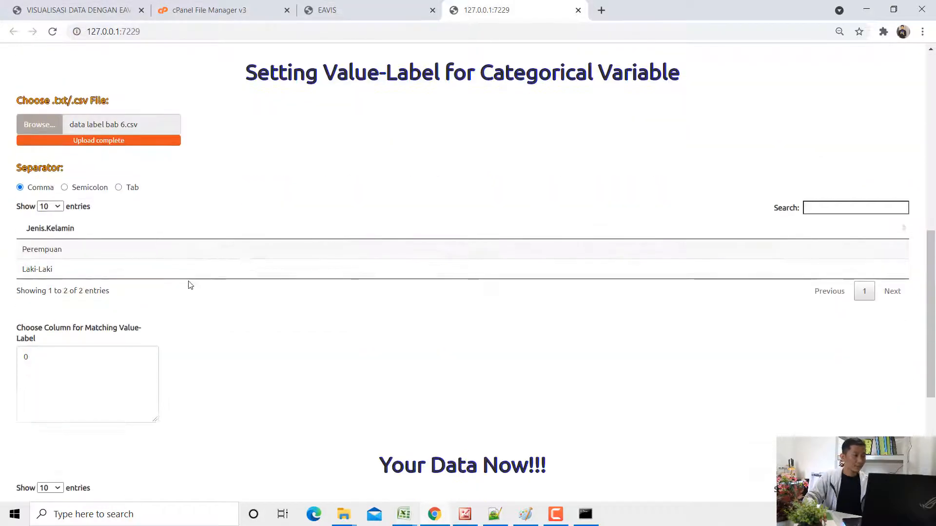
# Step: Set the column for matching value-labels to 2 and check the Jenis.Kelamin column in the Your Data Now table
pyautogui.scroll(-5, 121, 230)
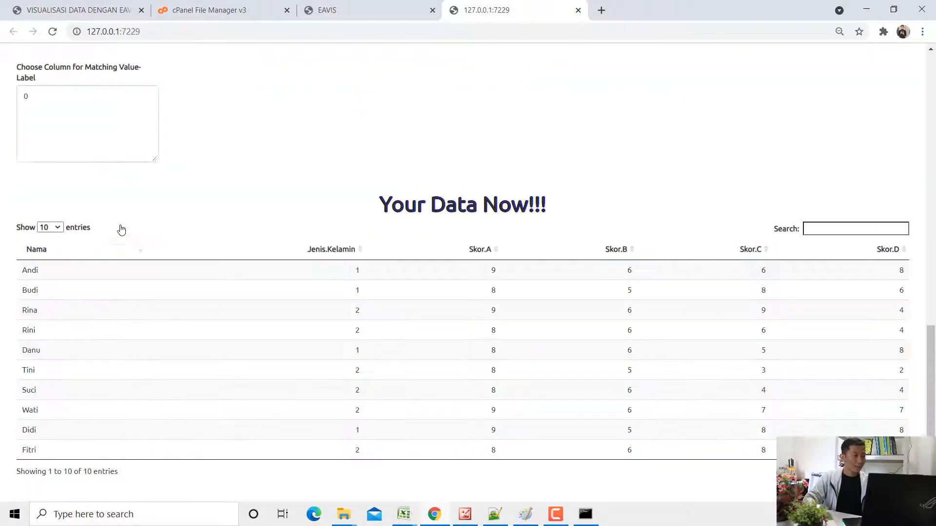
pyautogui.moveTo(391, 205); pyautogui.dragTo(581, 209)
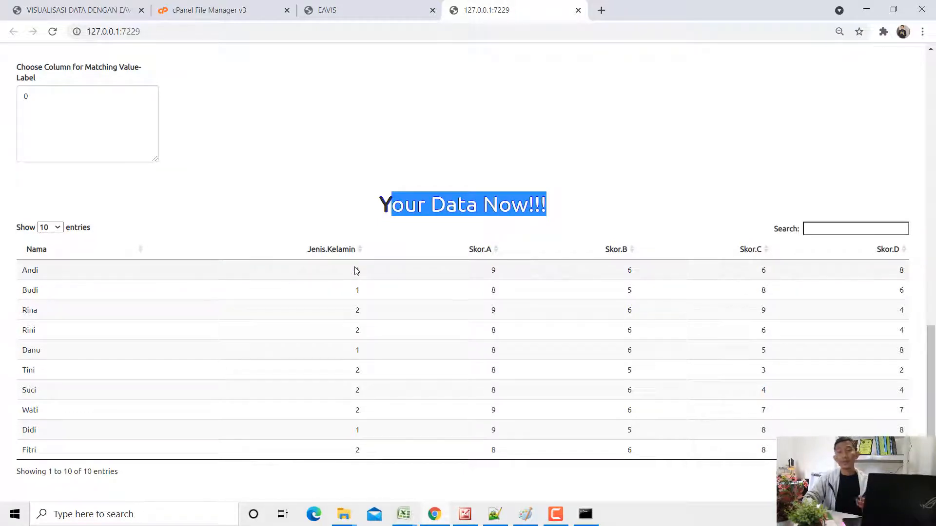
pyautogui.moveTo(360, 269); pyautogui.dragTo(355, 267)
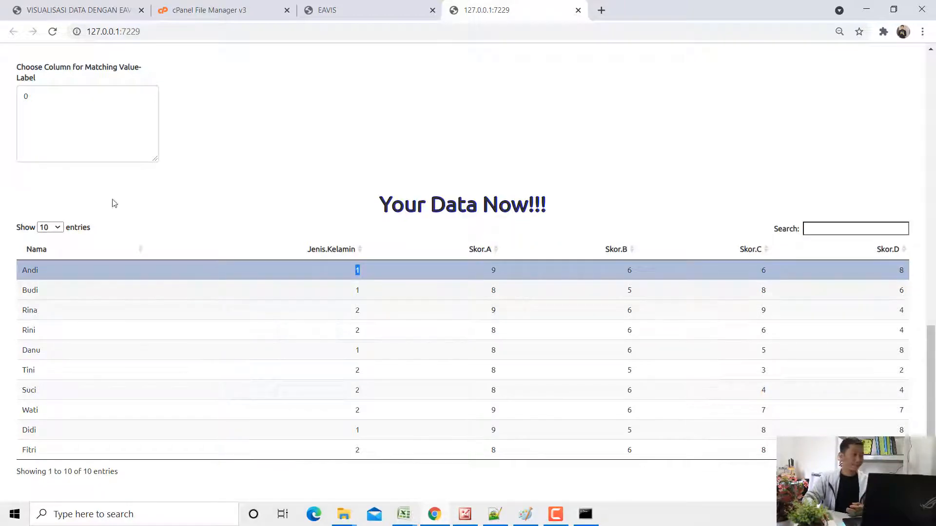
pyautogui.click(83, 105)
pyautogui.scroll(6, 129, 162)
pyautogui.scroll(9, 128, 162)
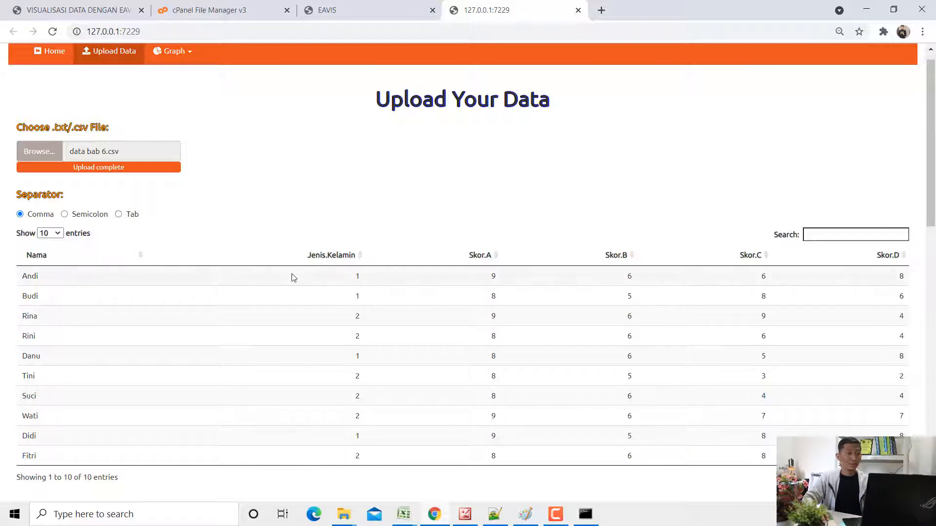
pyautogui.scroll(-9, 326, 293)
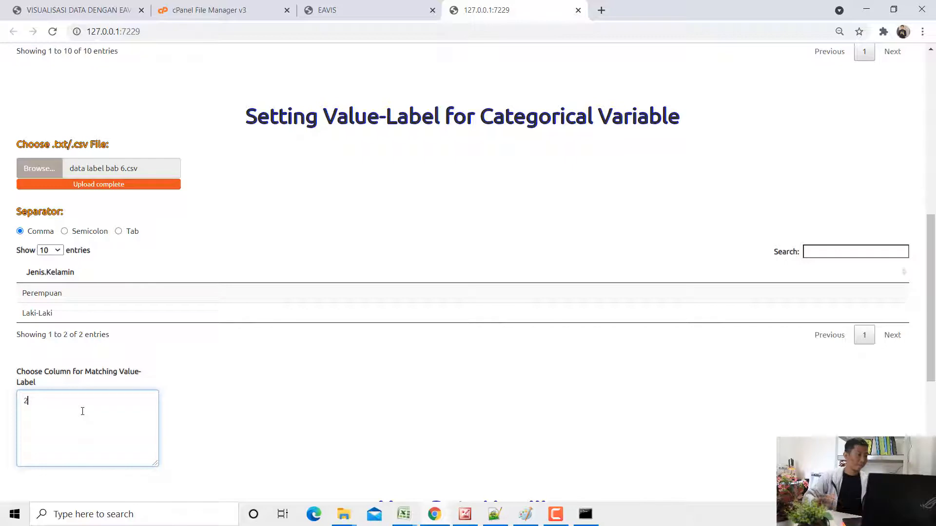
pyautogui.scroll(-6, 293, 370)
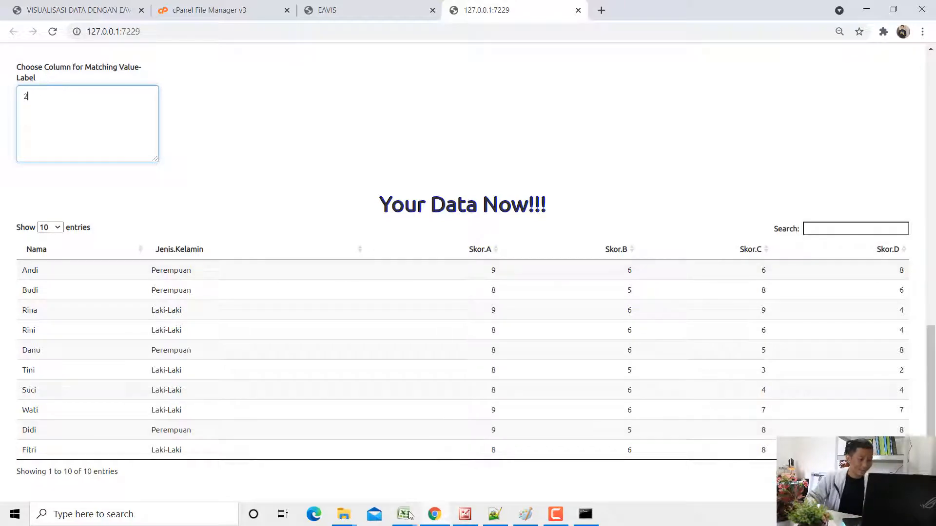
# Step: Switch to the data label bab 6 workbook in Excel, enter Perempuan in cell A2 and save it in CSV format
pyautogui.moveTo(404, 514)
pyautogui.click(480, 460)
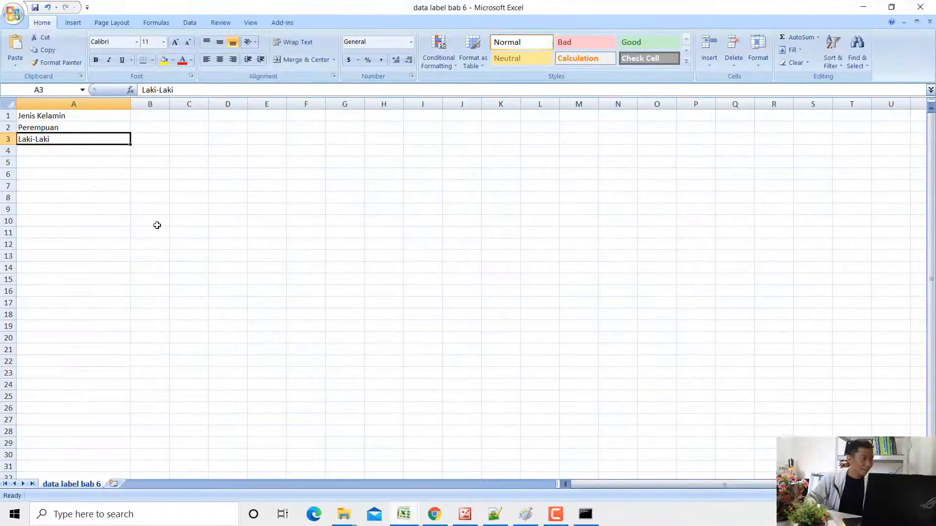
pyautogui.click(45, 127)
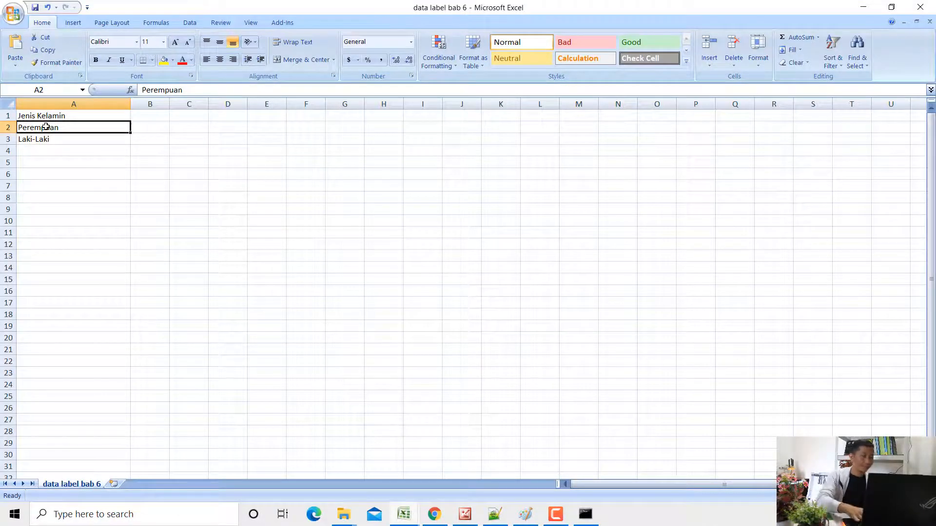
pyautogui.write('Perempuan')
pyautogui.press('Return')
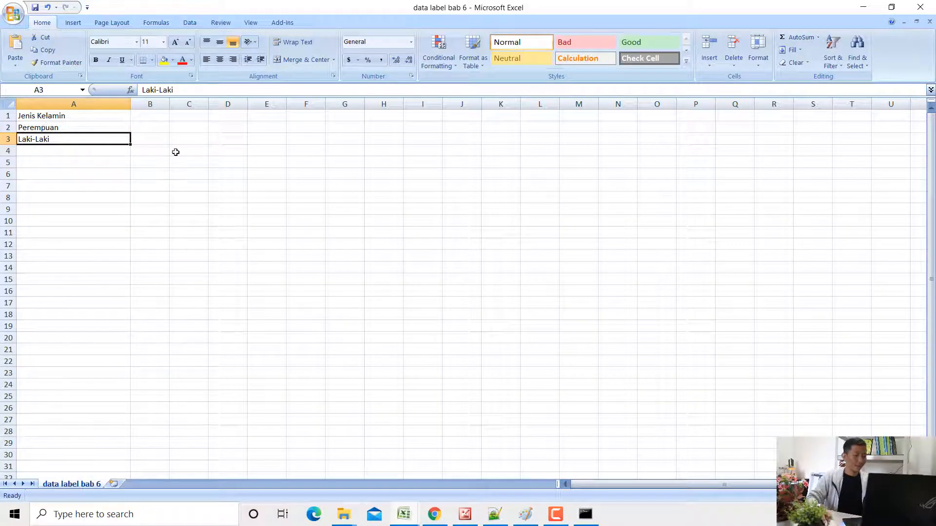
pyautogui.hotkey('ctrl', 's')
pyautogui.click(427, 297)
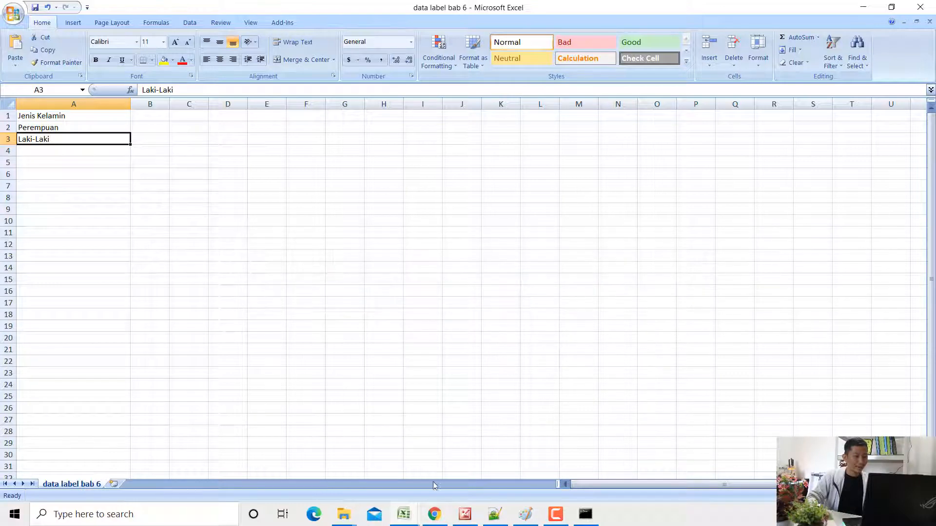
# Step: Return to EAVIS in the browser and upload data label bab 6.csv again as the value-label file
pyautogui.click(434, 514)
pyautogui.scroll(15, 29, 170)
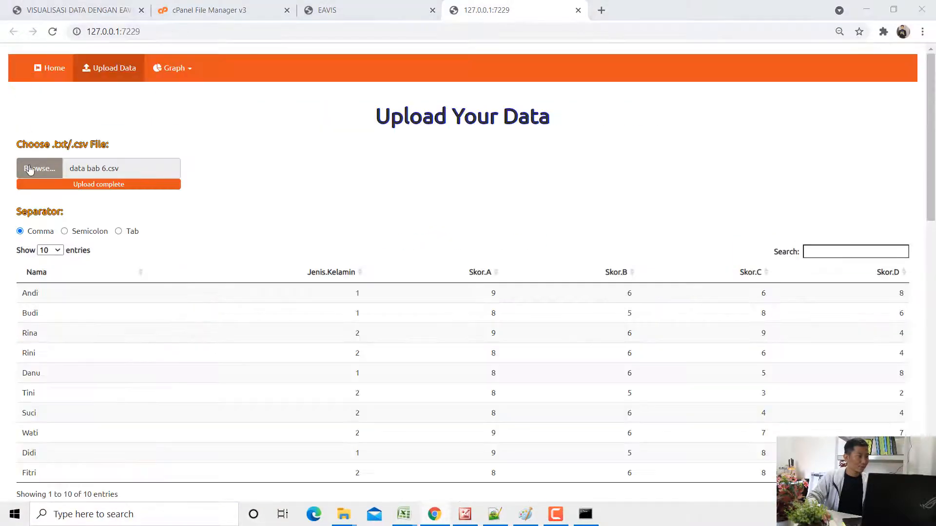
pyautogui.click(29, 170)
pyautogui.click(425, 271)
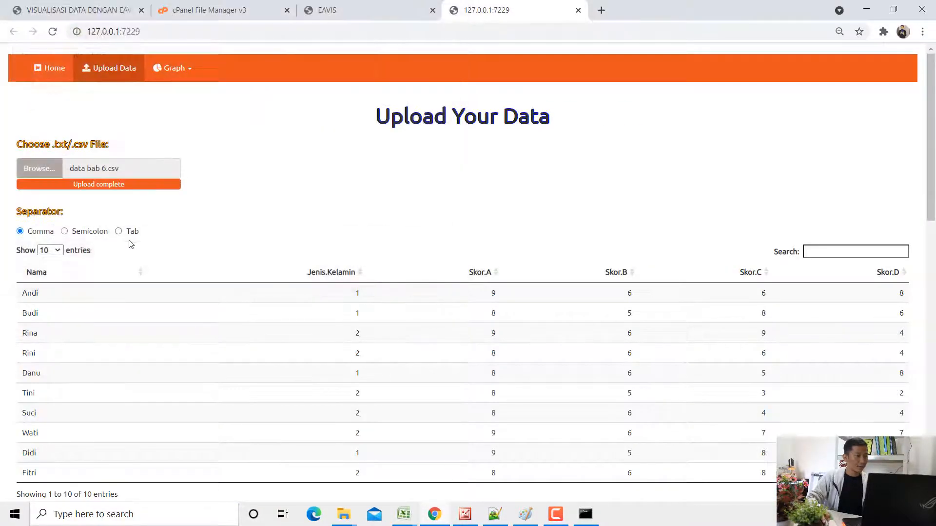
pyautogui.scroll(-5, 128, 241)
pyautogui.scroll(5, 31, 316)
pyautogui.click(35, 169)
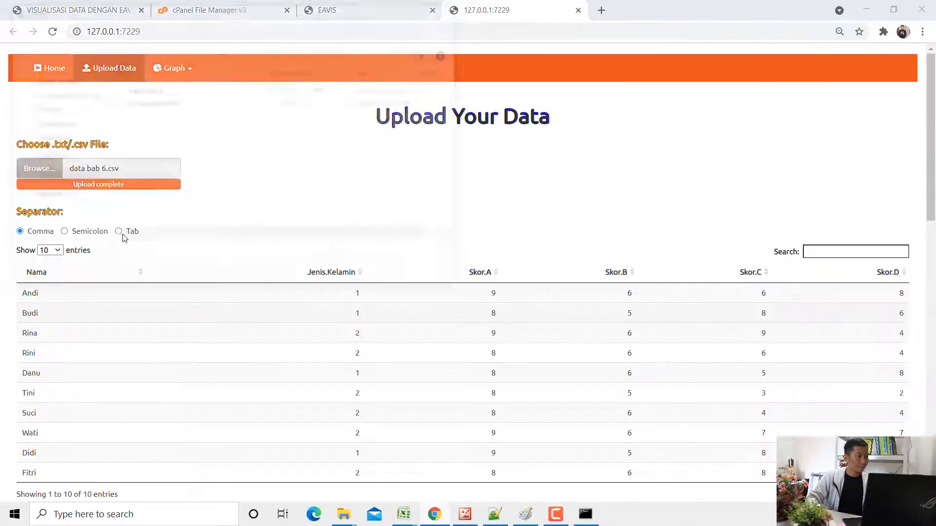
pyautogui.doubleClick(167, 100)
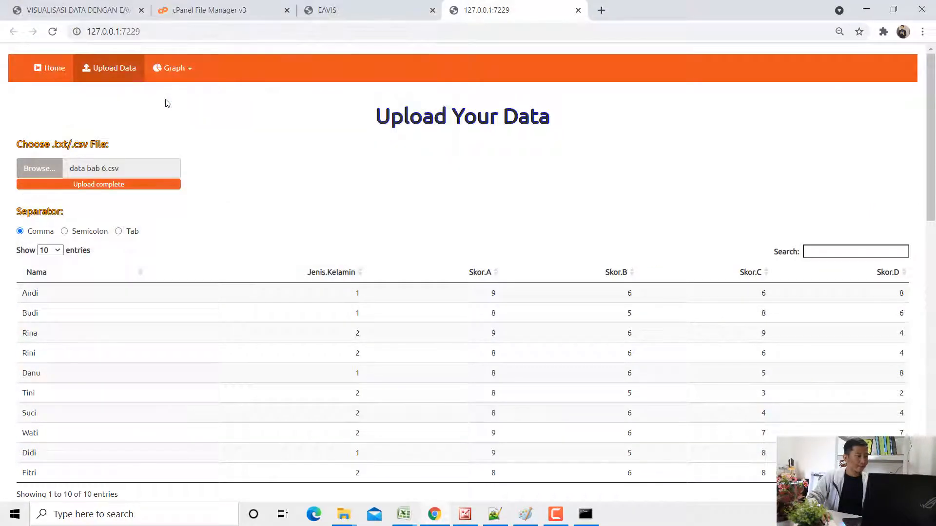
# Step: Examine the order of the gender labels against the Jenis.Kelamin codes in the uploaded data and the Your Data Now table
pyautogui.scroll(-6, 109, 171)
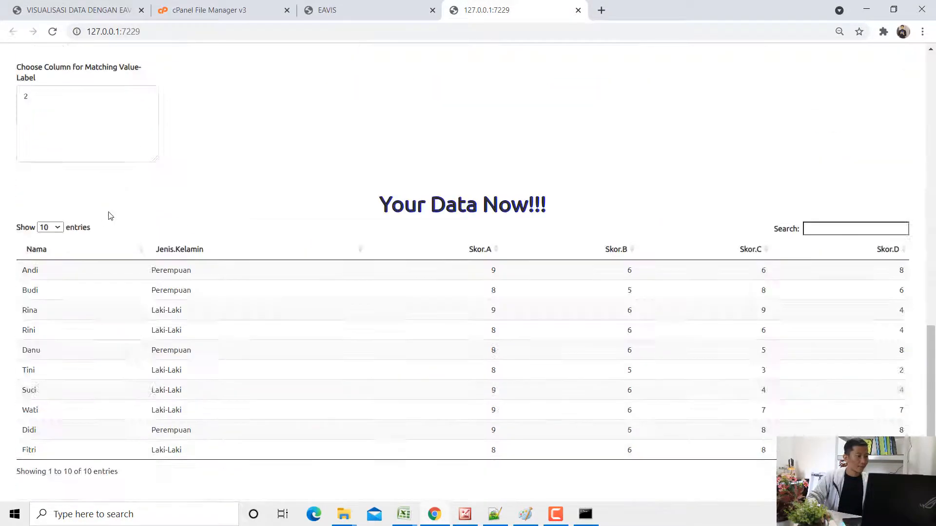
pyautogui.scroll(8, 74, 235)
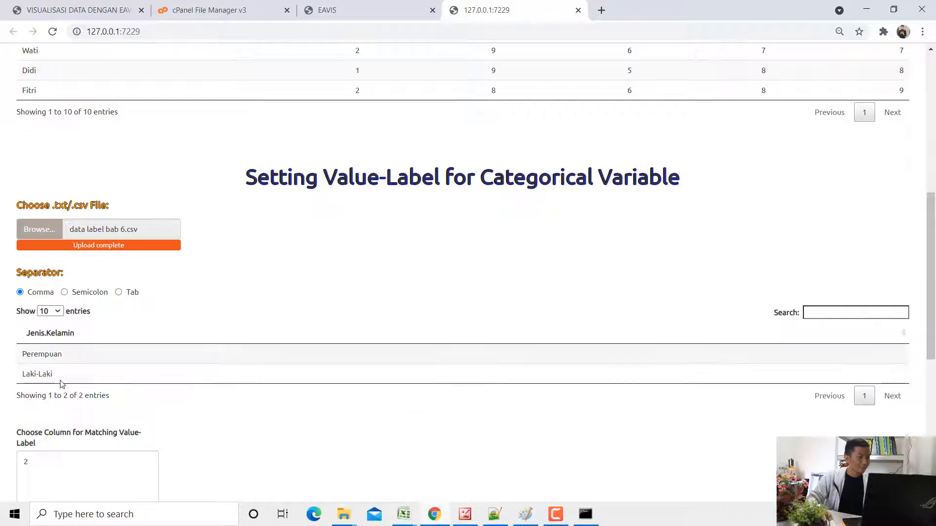
pyautogui.scroll(3, 62, 384)
pyautogui.scroll(2, 62, 385)
pyautogui.scroll(-5, 168, 257)
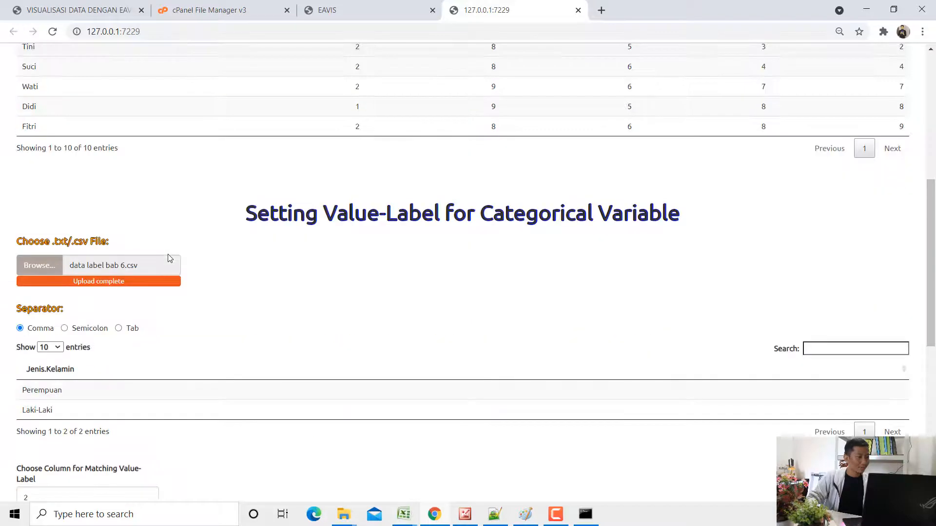
pyautogui.scroll(5, 93, 330)
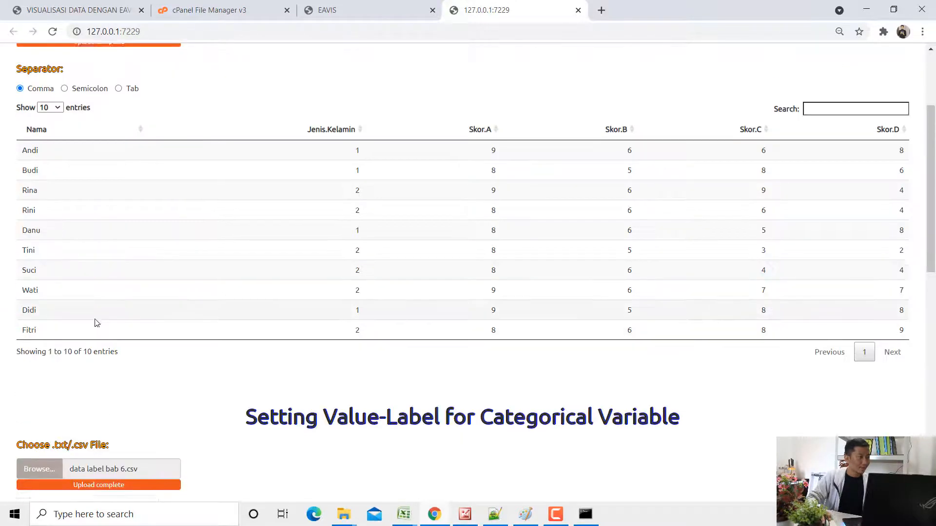
pyautogui.scroll(-6, 94, 322)
# Step: In the data label bab 6 Excel workbook, set cell A2 to Laki-Laki and cell A3 to Perempuan
pyautogui.click(404, 517)
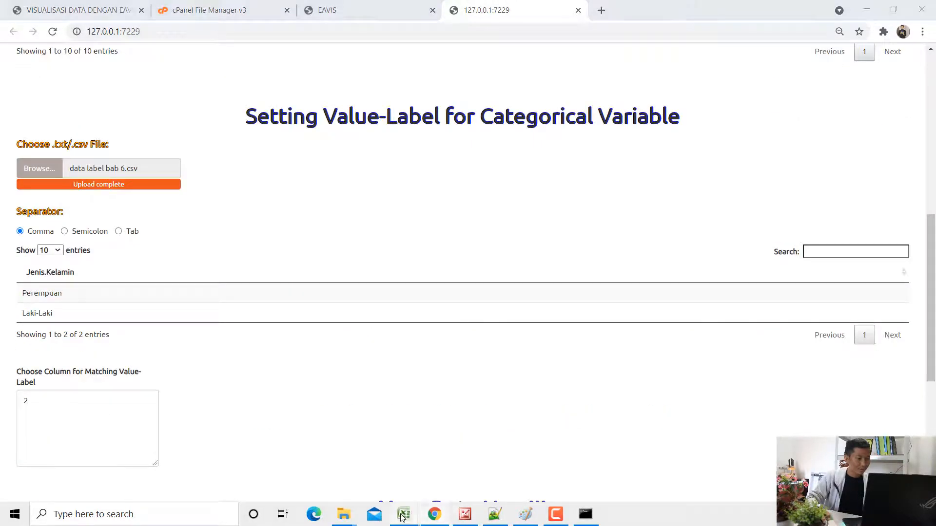
pyautogui.click(426, 476)
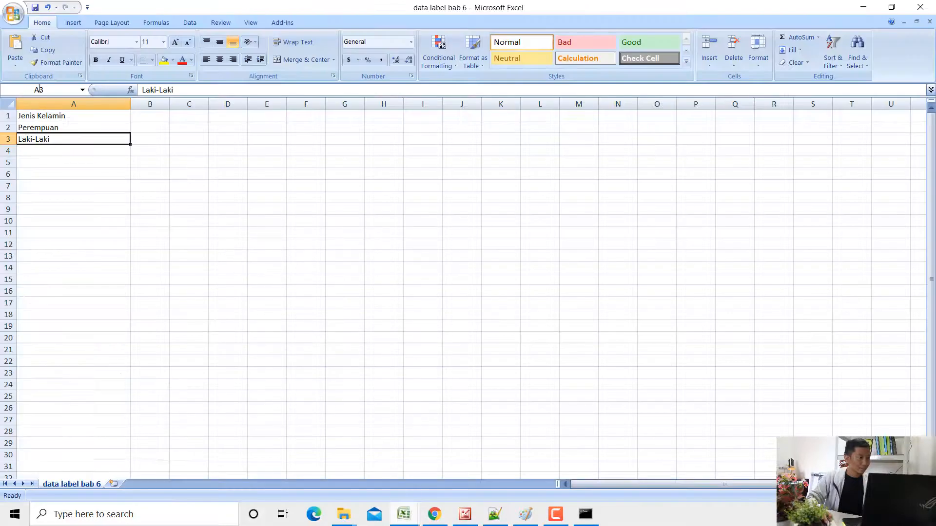
pyautogui.click(59, 128)
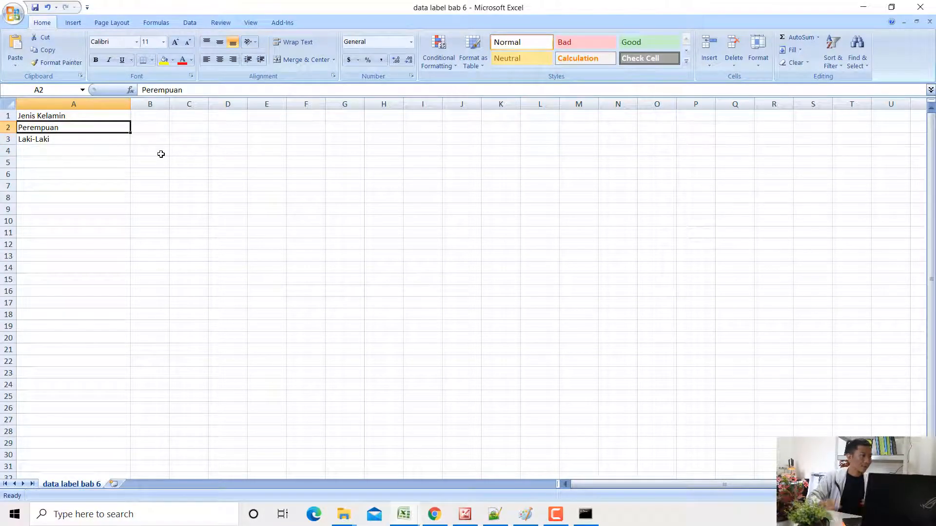
pyautogui.write('Laki-Laki')
pyautogui.press('Return')
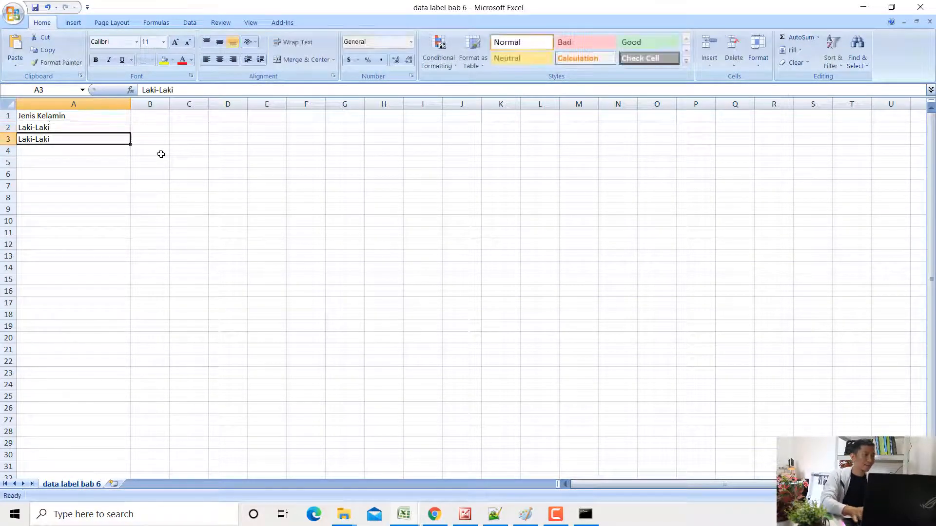
pyautogui.write('Perempuan')
pyautogui.press('Return')
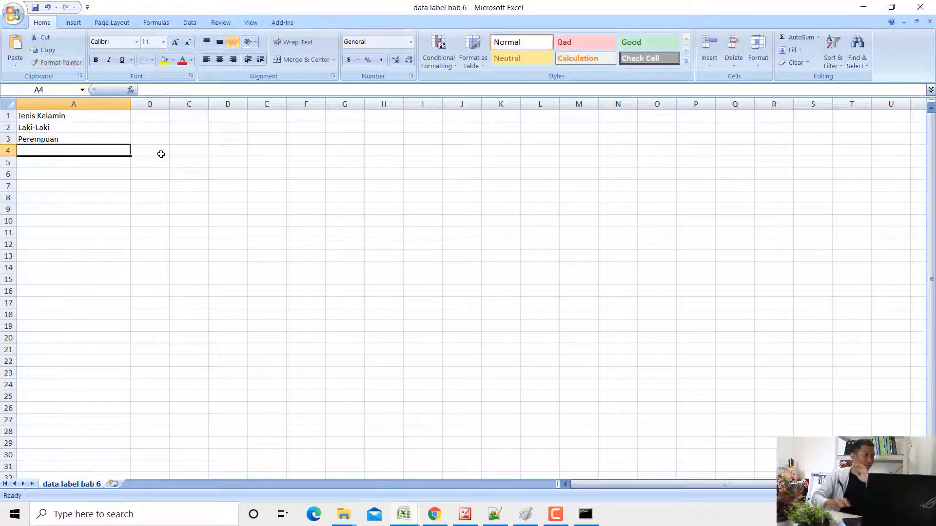
# Step: Save the workbook in CSV format as data label bab 6 in the data bab 6 folder, replacing the existing file
pyautogui.click(13, 15)
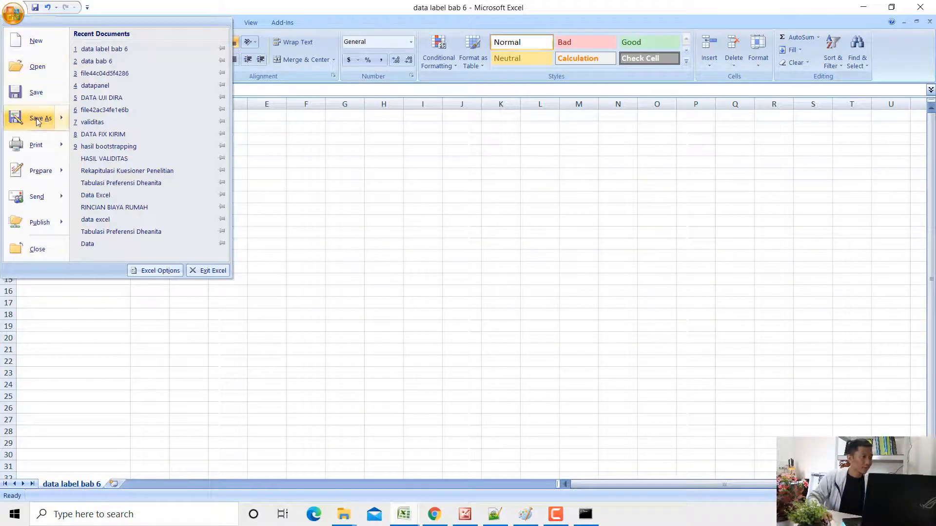
pyautogui.press('Escape')
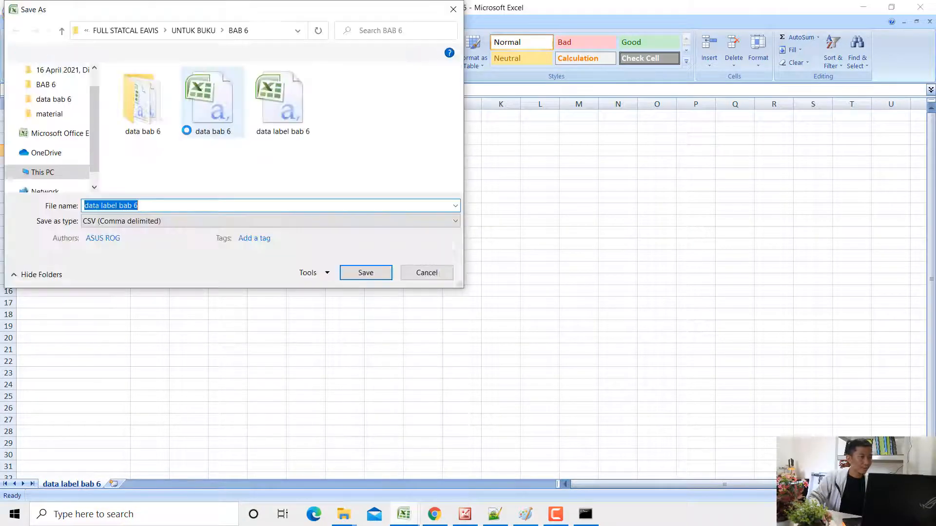
pyautogui.doubleClick(143, 117)
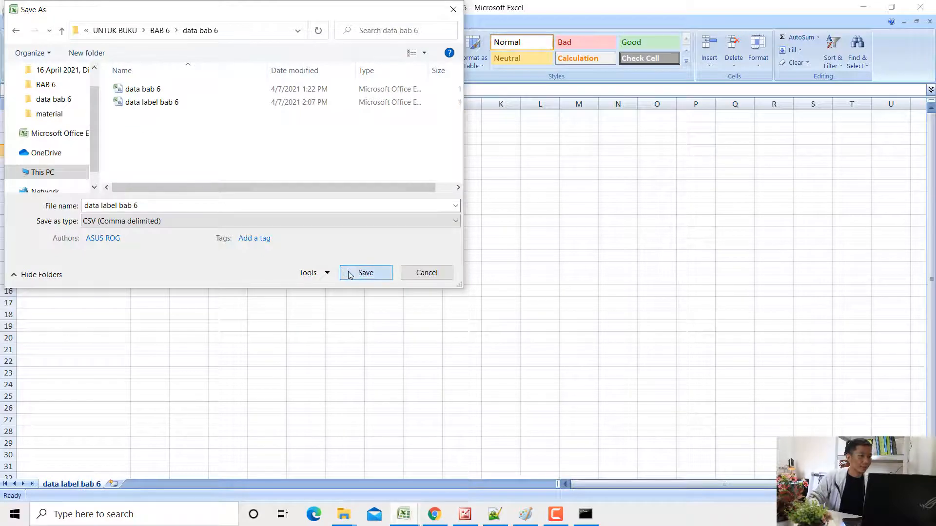
pyautogui.click(363, 273)
pyautogui.click(511, 266)
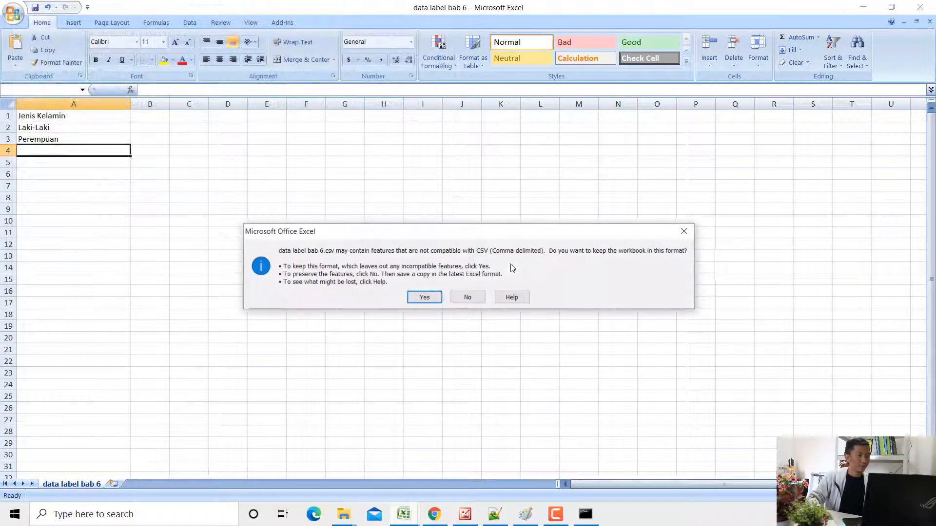
pyautogui.click(422, 300)
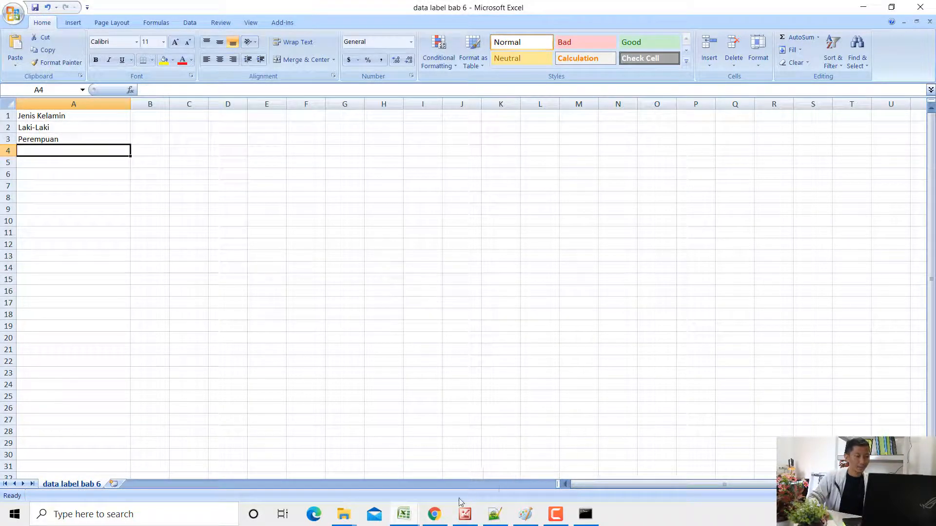
# Step: Switch back to EAVIS in the browser and upload the updated data label bab 6.csv as the value-label file
pyautogui.click(438, 516)
pyautogui.click(33, 170)
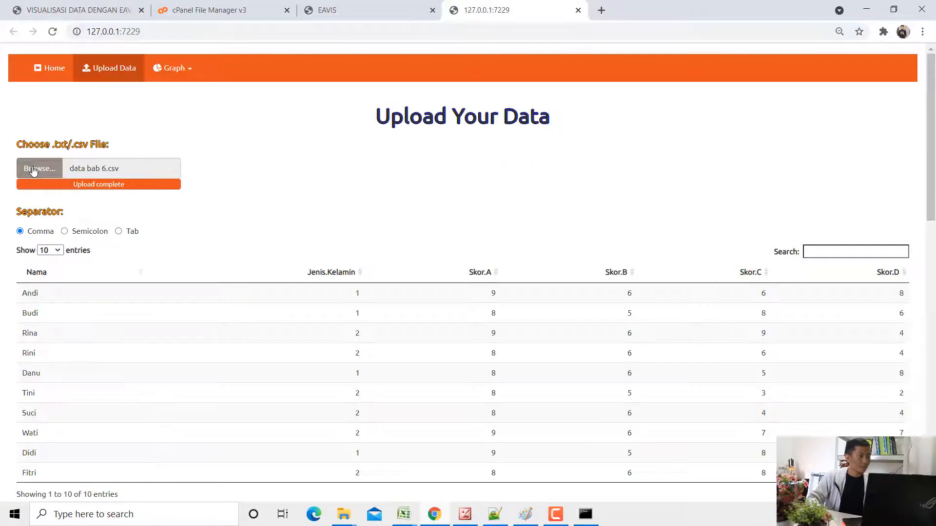
pyautogui.doubleClick(148, 104)
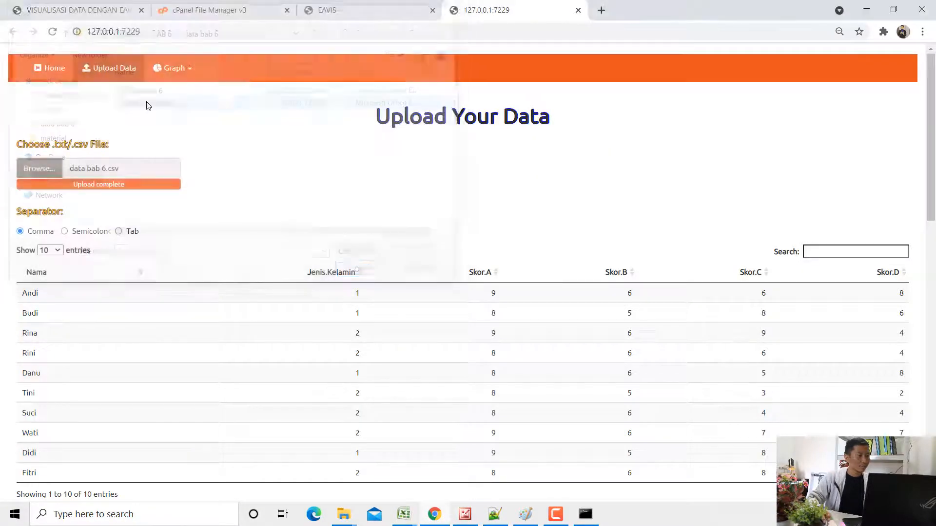
pyautogui.scroll(-10, 171, 192)
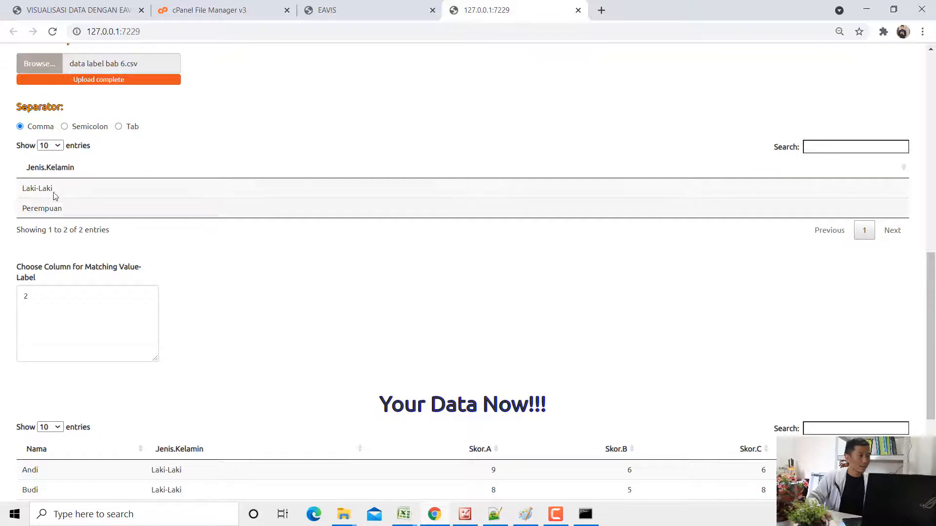
# Step: Check the order of the uploaded gender labels against the names and Jenis.Kelamin values in the Your Data Now table
pyautogui.click(28, 188)
pyautogui.moveTo(58, 208); pyautogui.dragTo(23, 206)
pyautogui.scroll(-3, 56, 302)
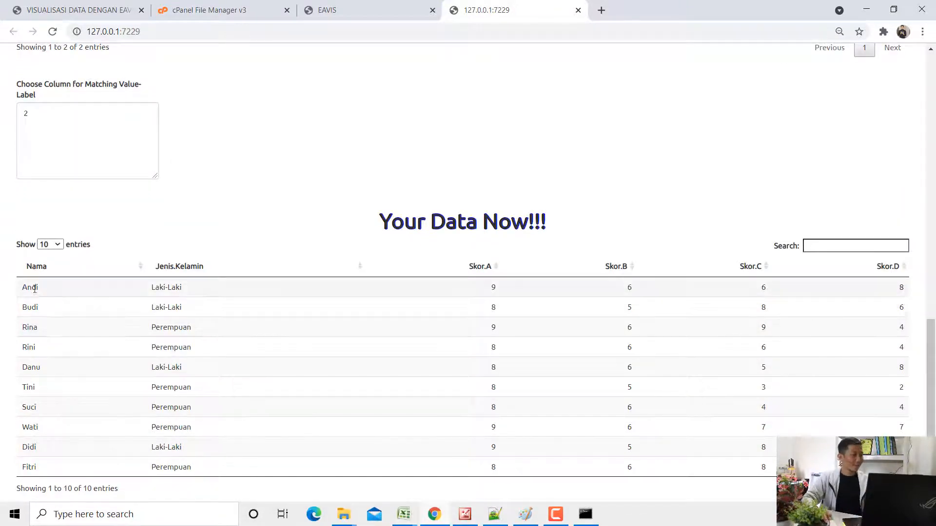
pyautogui.moveTo(23, 288); pyautogui.dragTo(147, 294)
pyautogui.click(54, 309)
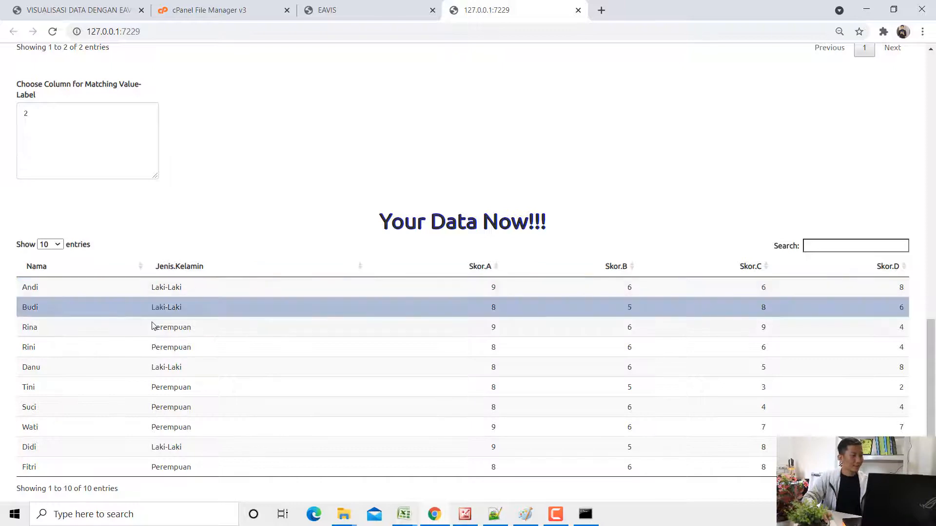
# Step: Open the average line graph and choose Skor.A, Skor.B, Skor.C and Skor.D as the numeric variables
pyautogui.scroll(10, 515, 308)
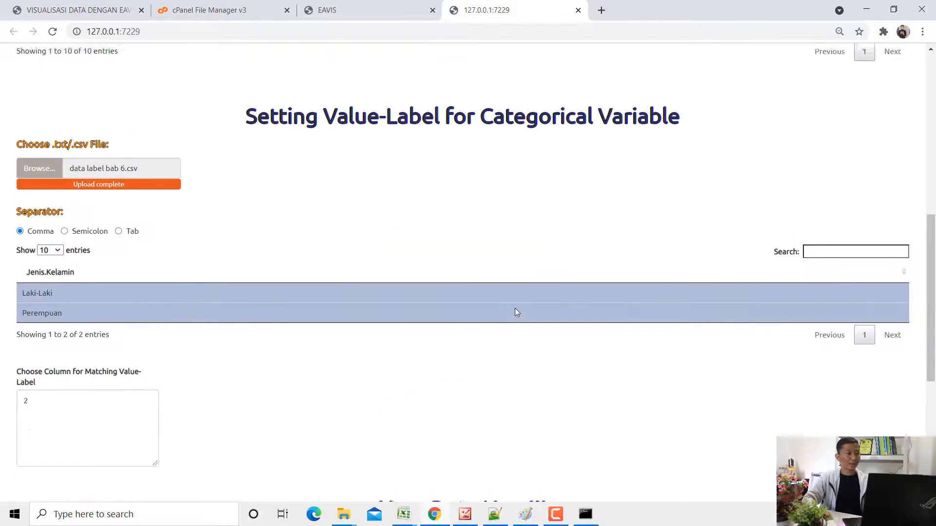
pyautogui.scroll(2, 437, 215)
pyautogui.click(161, 68)
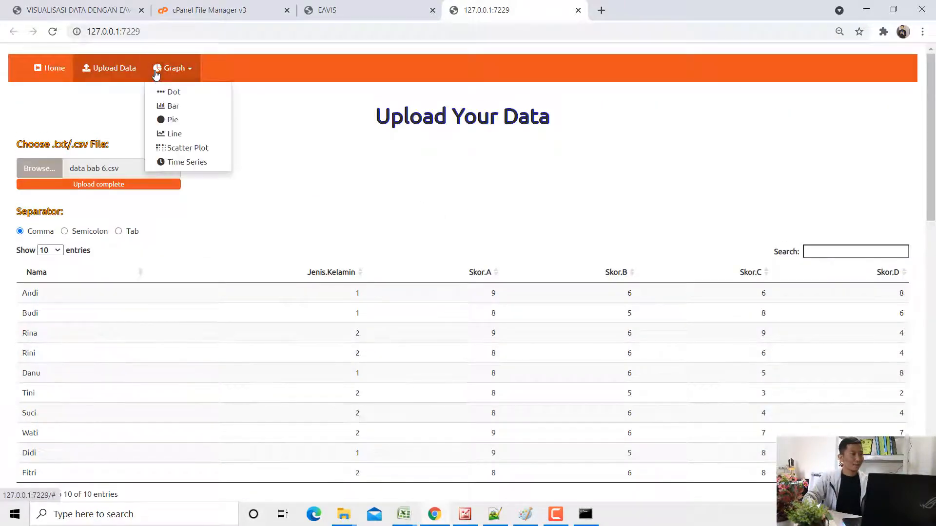
pyautogui.click(183, 139)
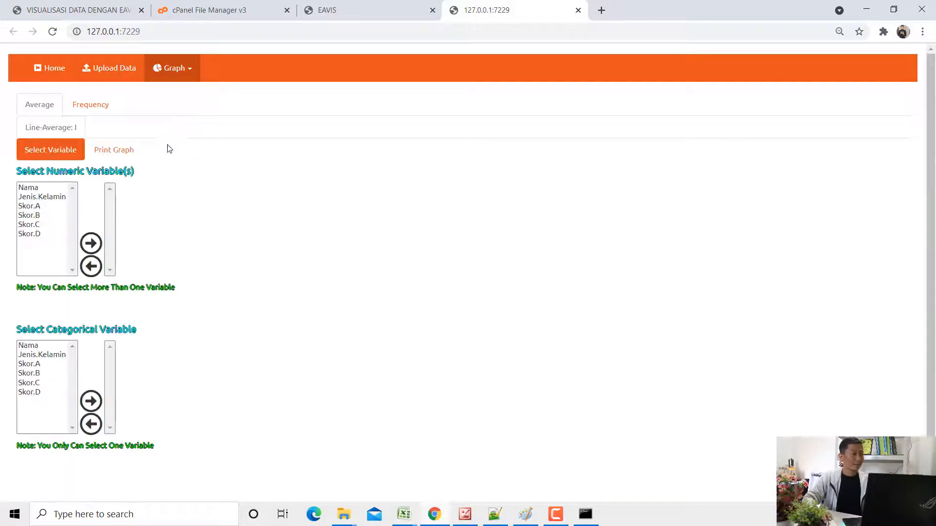
pyautogui.moveTo(29, 169); pyautogui.dragTo(136, 174)
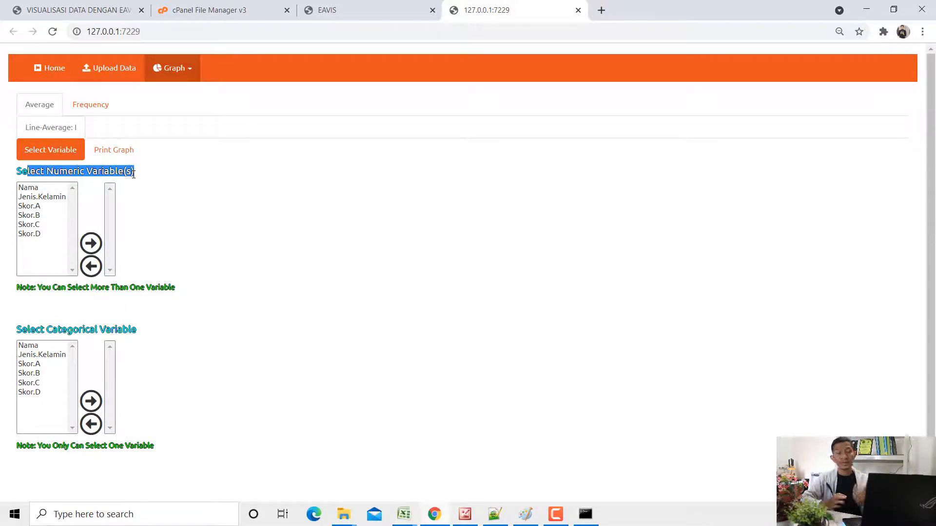
pyautogui.moveTo(34, 208); pyautogui.dragTo(35, 236)
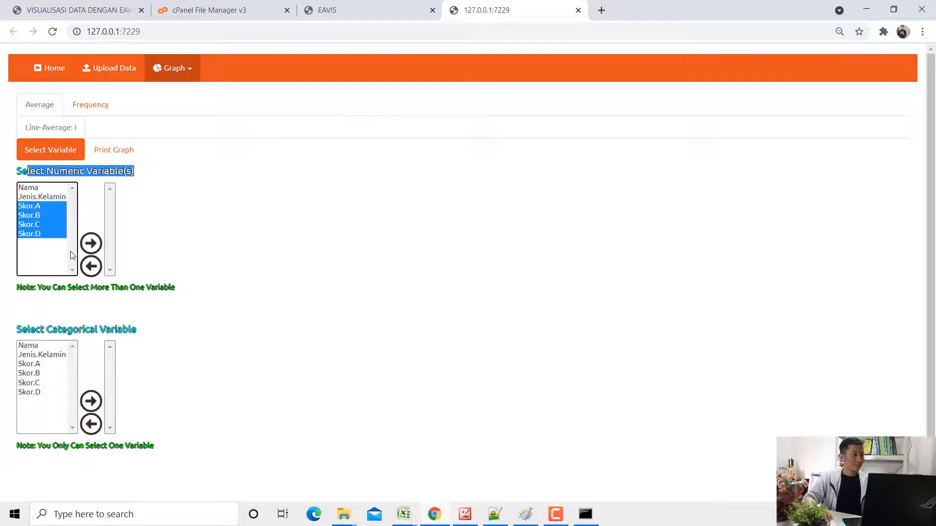
pyautogui.click(91, 243)
# Step: Choose Jenis.Kelamin as the categorical variable and print the average line graph
pyautogui.scroll(-2, 263, 253)
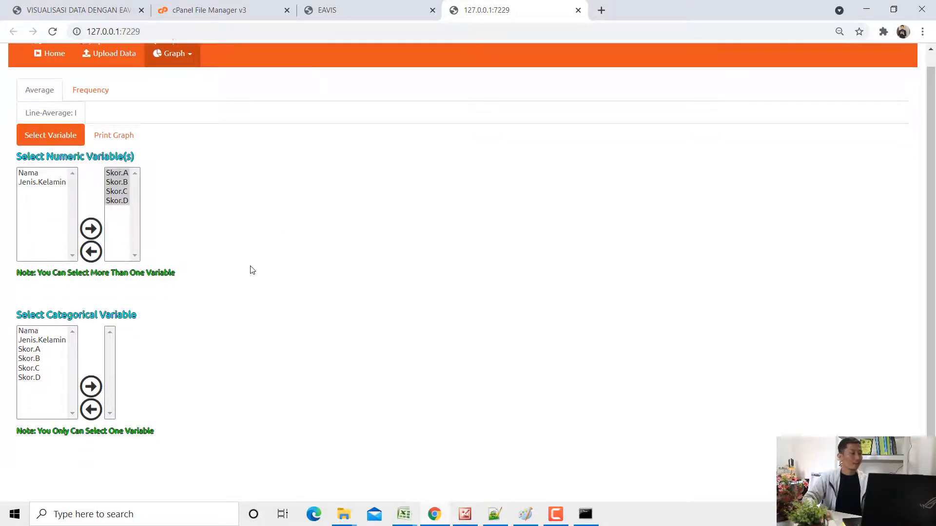
pyautogui.moveTo(25, 420); pyautogui.dragTo(156, 424)
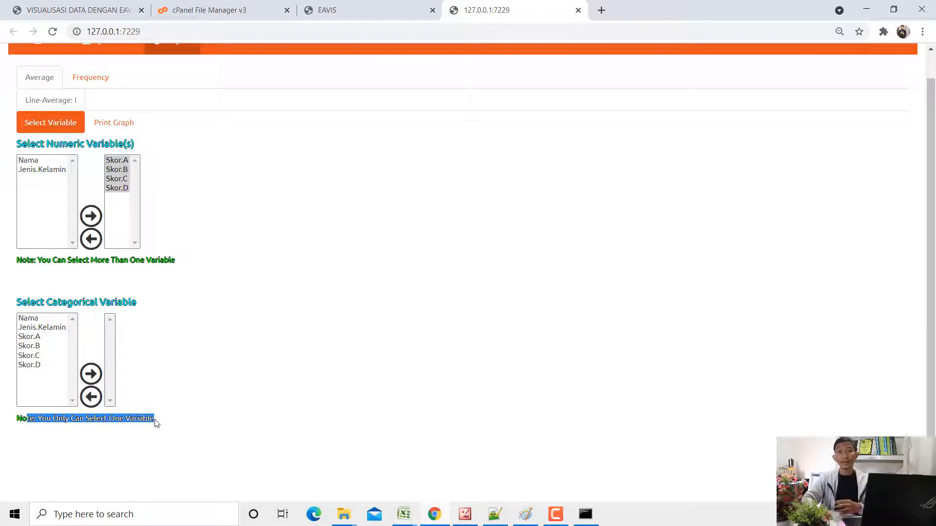
pyautogui.click(65, 331)
pyautogui.click(92, 374)
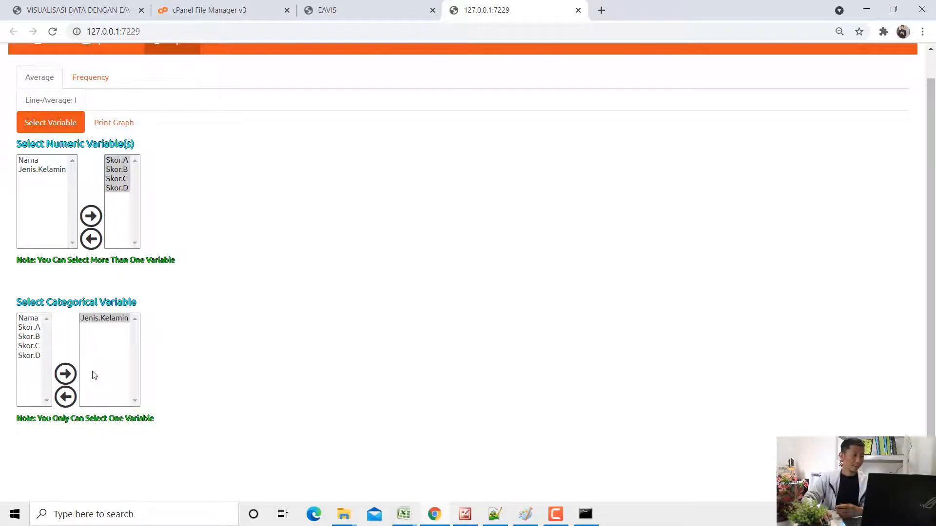
pyautogui.click(122, 124)
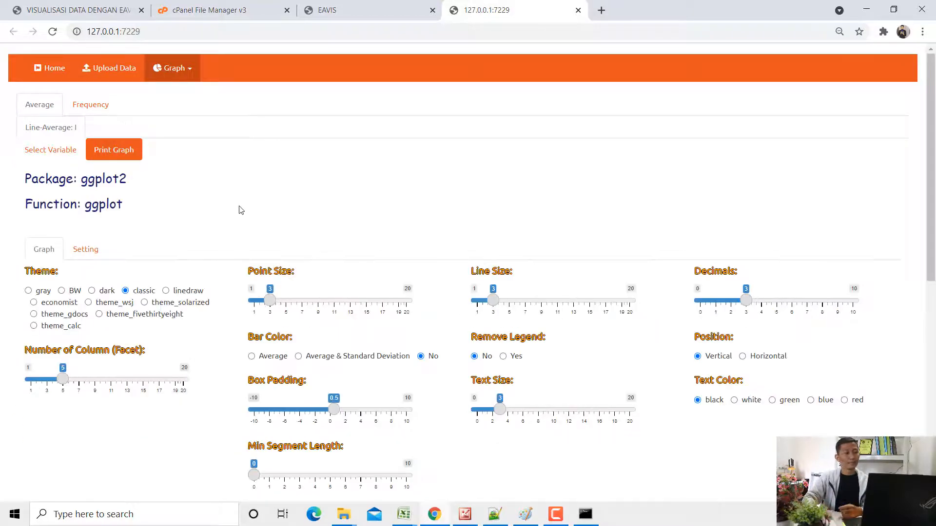
pyautogui.scroll(-8, 239, 210)
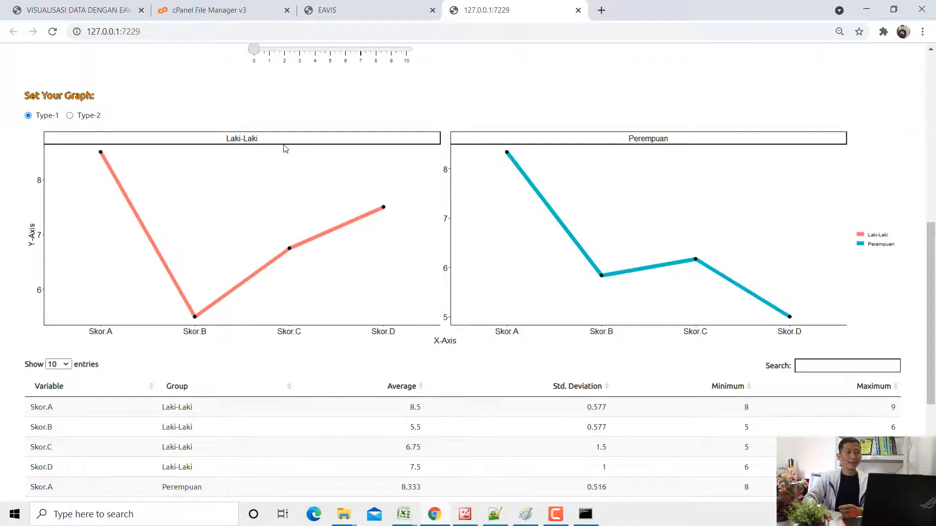
# Step: Remove the Laki-Laki and Perempuan legend from the line graph
pyautogui.scroll(3, 290, 150)
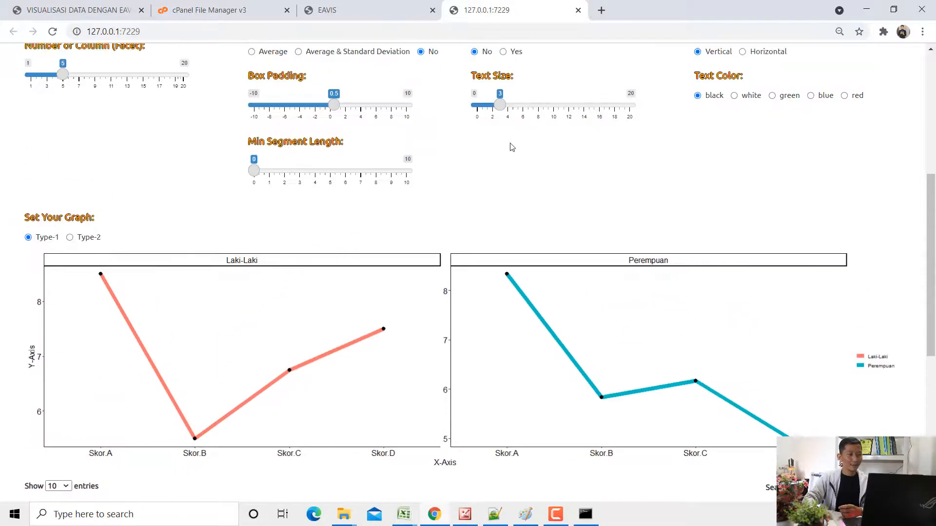
pyautogui.scroll(1, 598, 145)
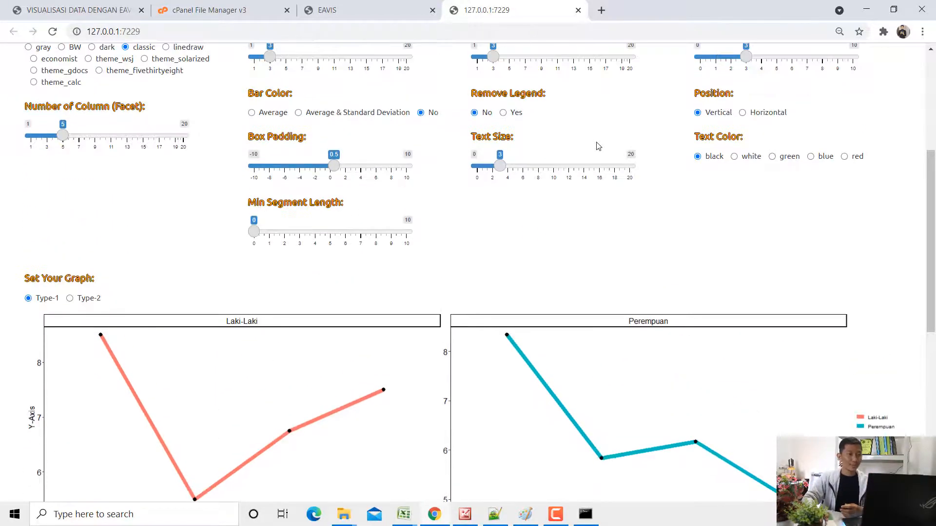
pyautogui.scroll(-1, 878, 314)
pyautogui.moveTo(873, 359); pyautogui.dragTo(881, 366)
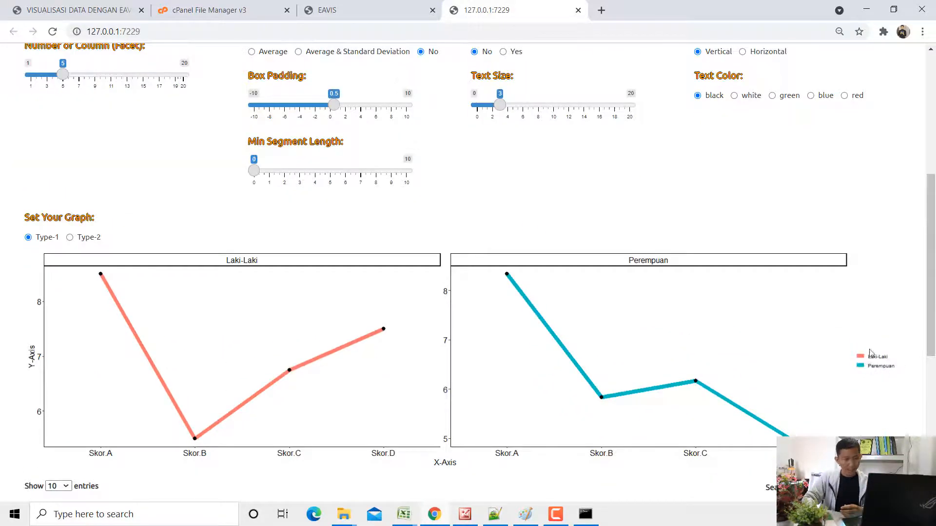
pyautogui.scroll(3, 629, 180)
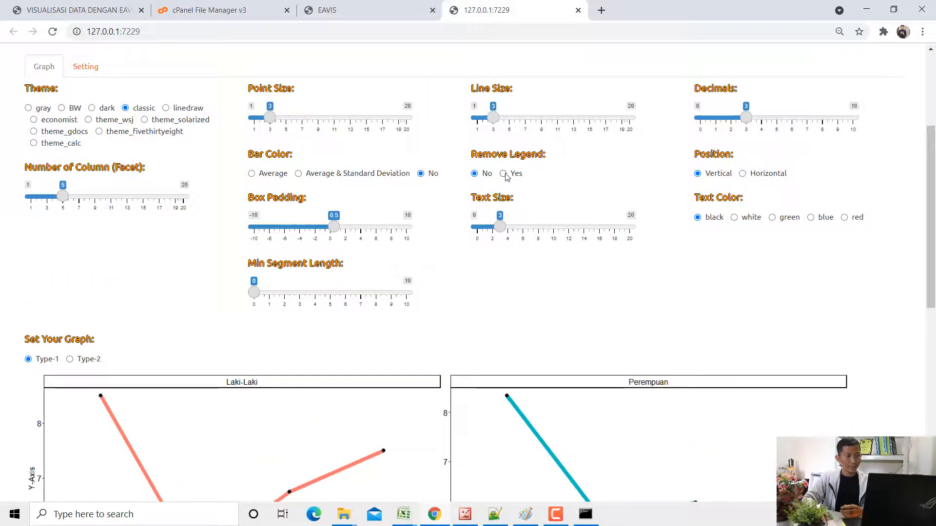
pyautogui.click(504, 174)
pyautogui.scroll(-3, 524, 139)
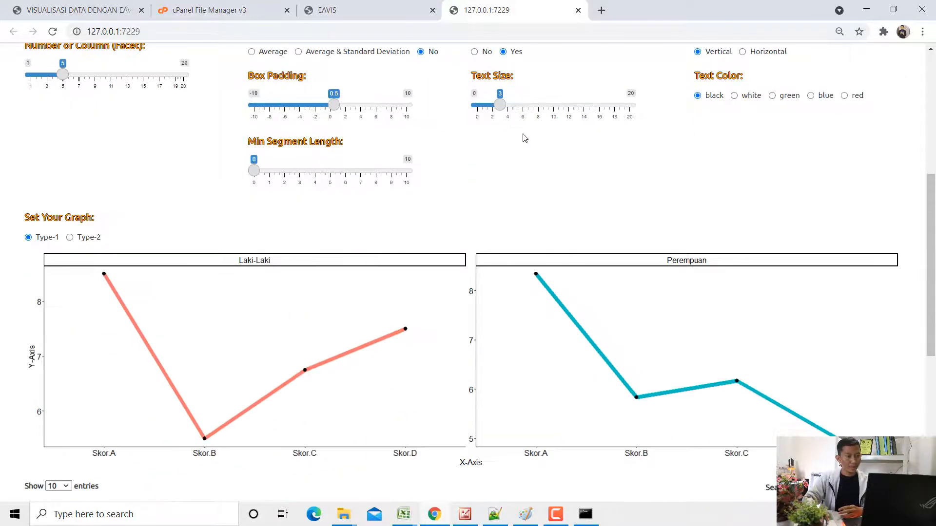
# Step: Set the graph's line size to 1 and its Bar Color option to Average & Standard Deviation
pyautogui.scroll(3, 523, 198)
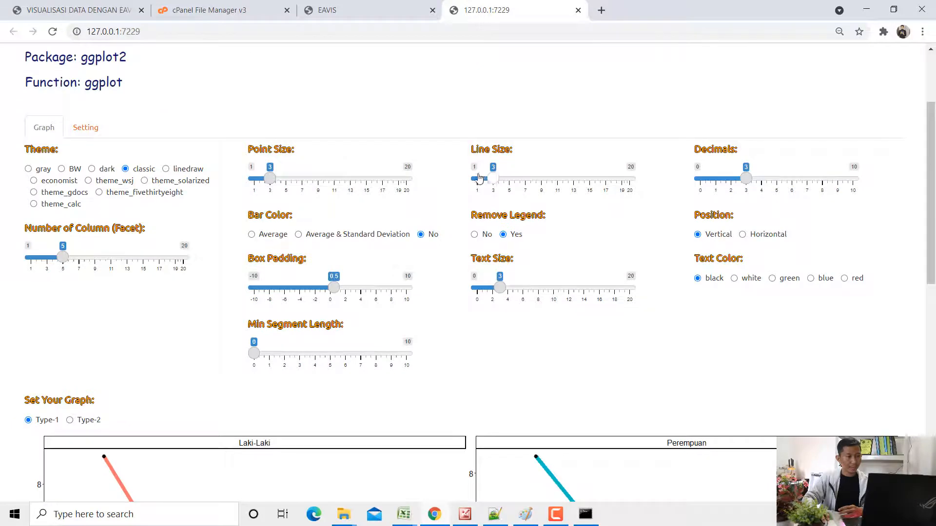
pyautogui.scroll(-3, 450, 180)
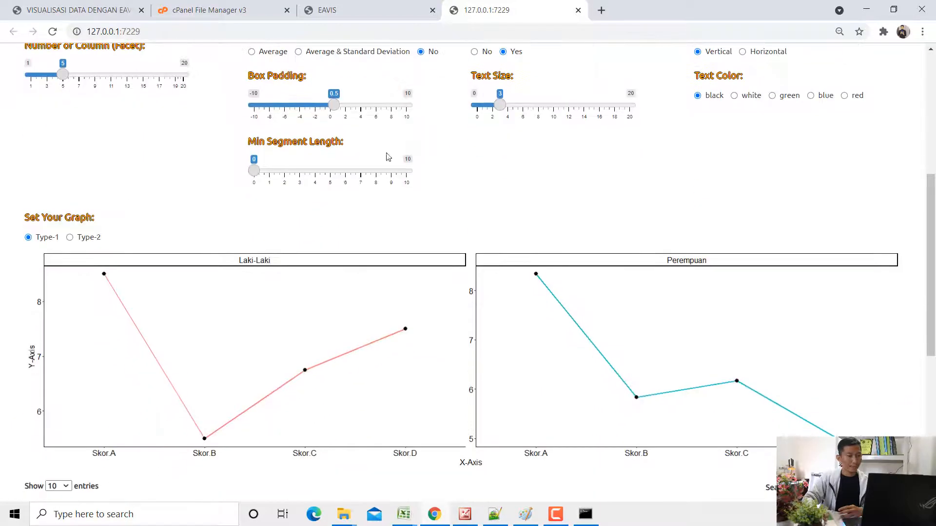
pyautogui.scroll(1, 224, 160)
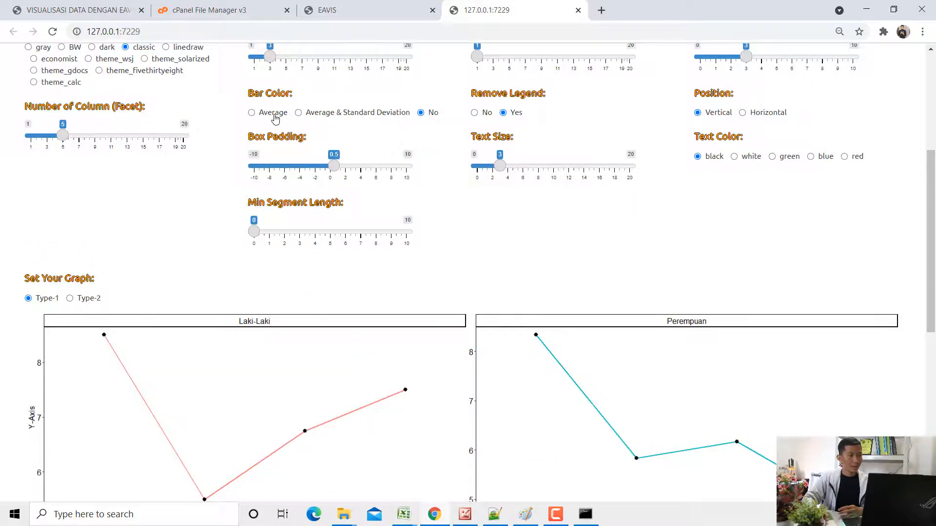
pyautogui.click(274, 114)
pyautogui.scroll(-1, 331, 124)
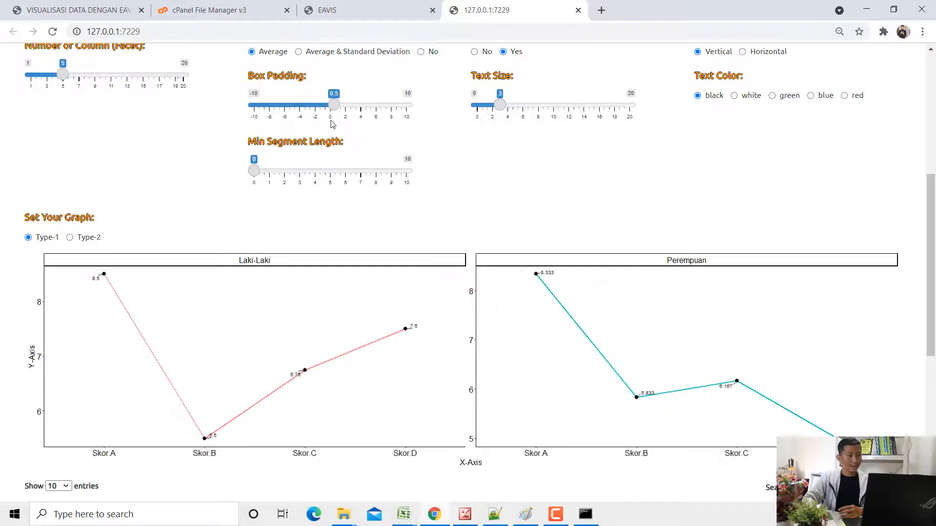
pyautogui.click(341, 54)
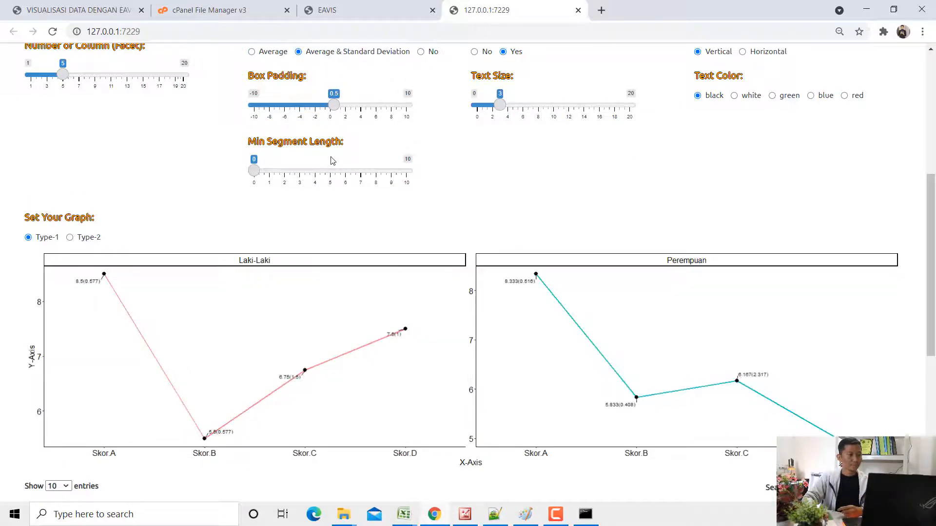
# Step: Set the graph's text size to 4 and its point size to 4.5
pyautogui.moveTo(502, 107); pyautogui.dragTo(508, 109)
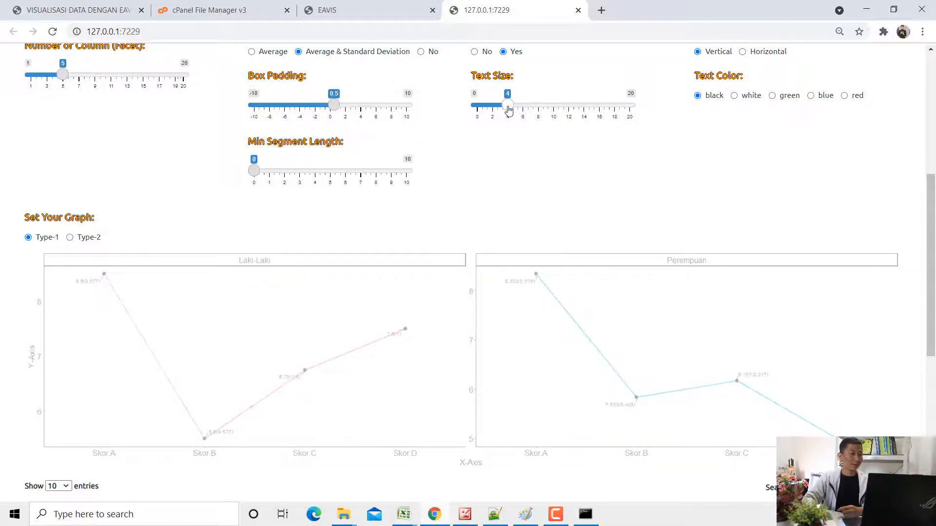
pyautogui.scroll(4, 456, 129)
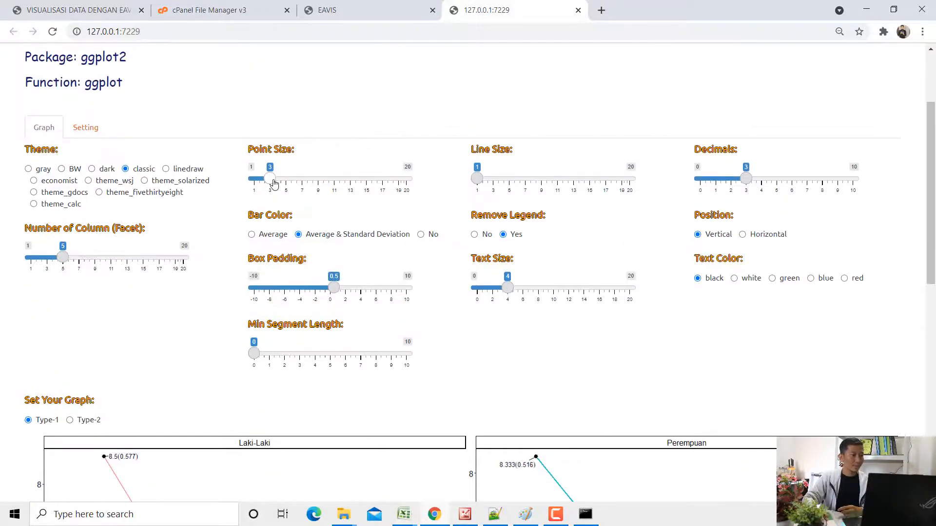
pyautogui.moveTo(270, 178); pyautogui.dragTo(282, 179)
pyautogui.scroll(-3, 287, 186)
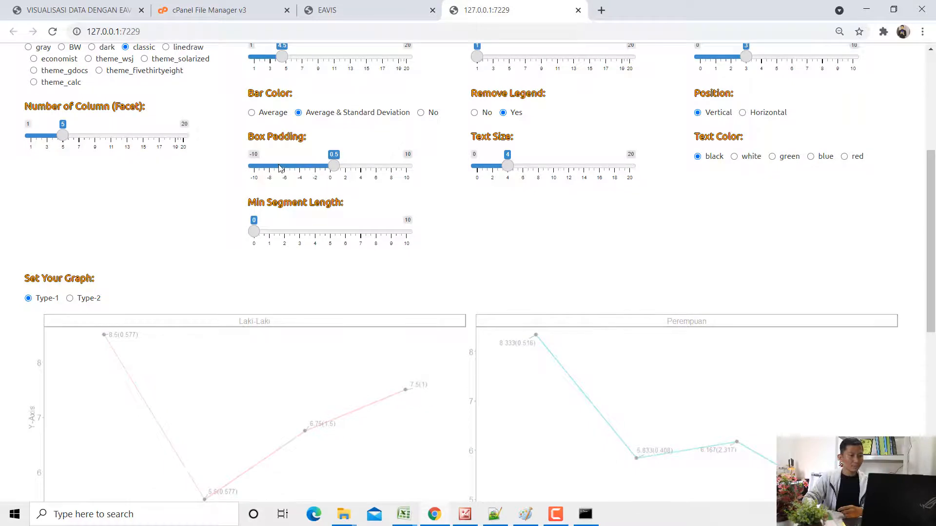
pyautogui.scroll(-1, 285, 180)
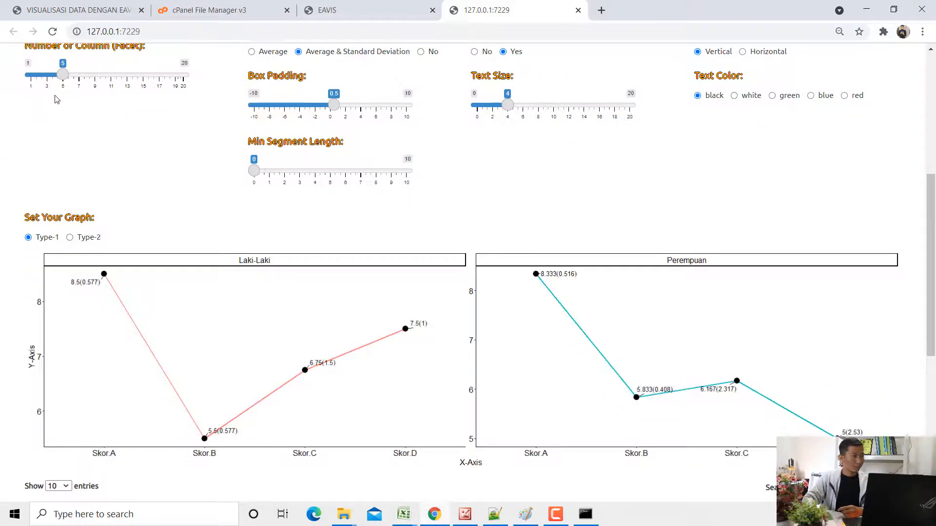
# Step: Set the number of facet columns for the line graph to 1
pyautogui.moveTo(63, 75); pyautogui.dragTo(9, 76)
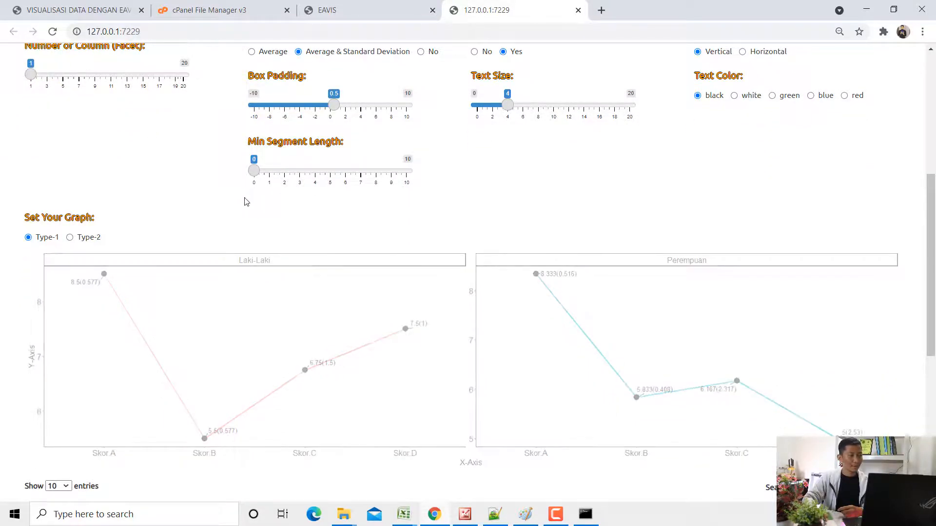
# Step: Switch the line graph to Type-2 so that each score variable gets its own panel
pyautogui.scroll(-1, 247, 201)
pyautogui.scroll(2, 246, 202)
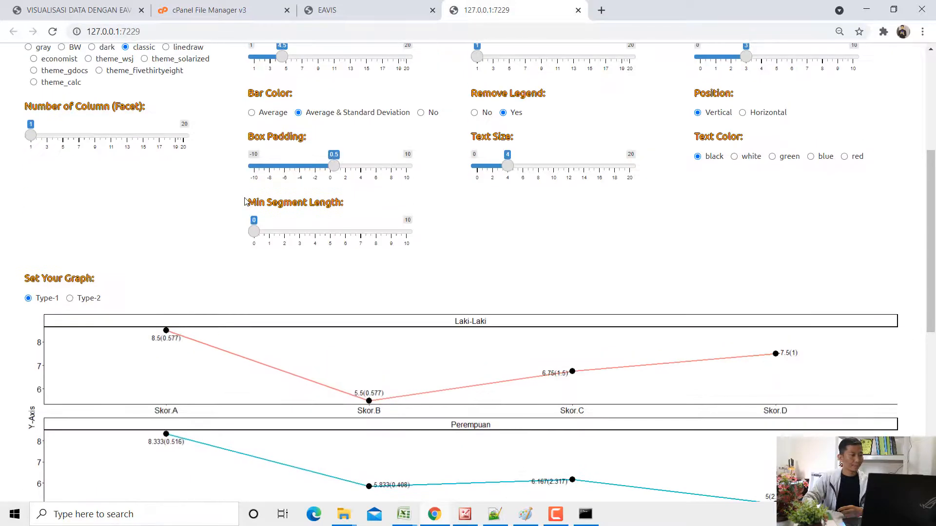
pyautogui.click(91, 302)
pyautogui.scroll(-2, 138, 287)
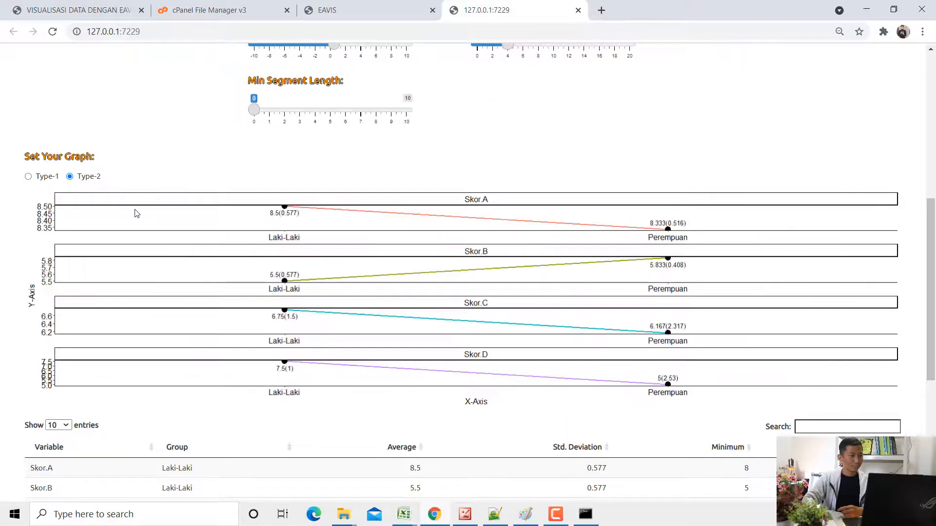
# Step: Set the number of facet columns for the line graph to 2
pyautogui.scroll(2, 31, 139)
pyautogui.moveTo(35, 141); pyautogui.dragTo(41, 143)
pyautogui.scroll(-2, 180, 182)
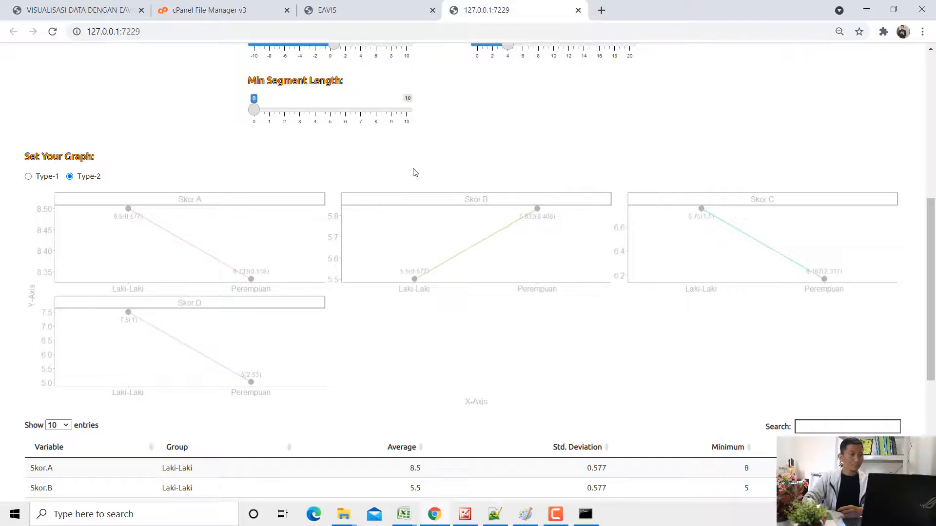
# Step: Set the box padding of the graph's value labels to 1.1
pyautogui.scroll(4, 331, 206)
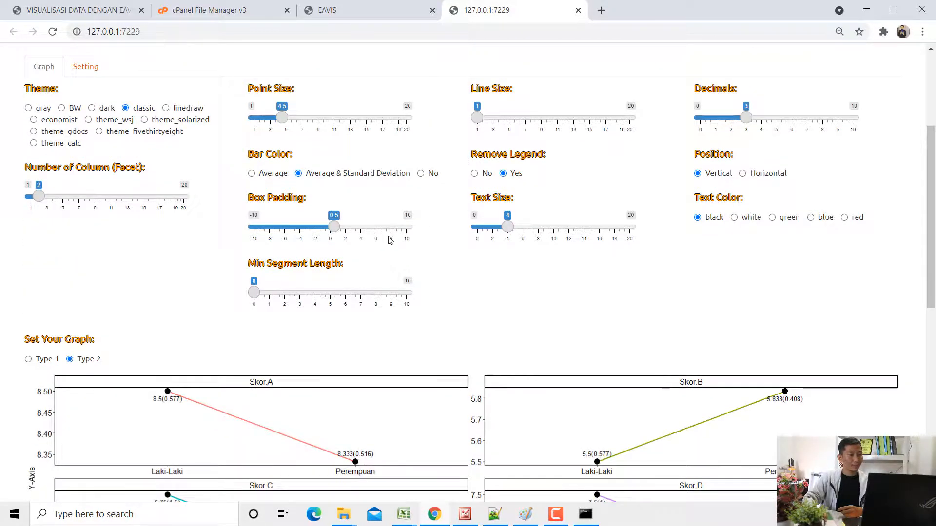
pyautogui.scroll(-1, 388, 236)
pyautogui.moveTo(336, 169); pyautogui.dragTo(338, 170)
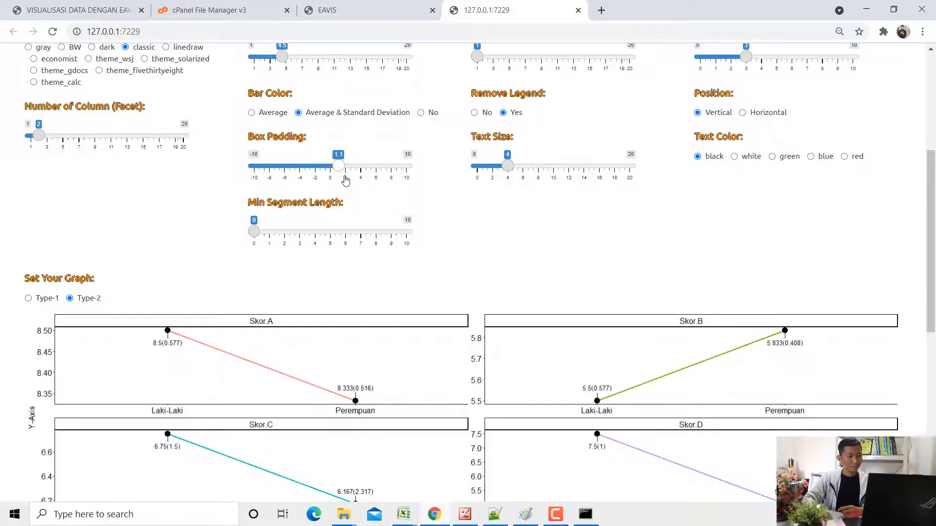
pyautogui.scroll(-2, 377, 201)
# Step: Apply the theme_wsj theme to the line graph
pyautogui.scroll(4, 376, 201)
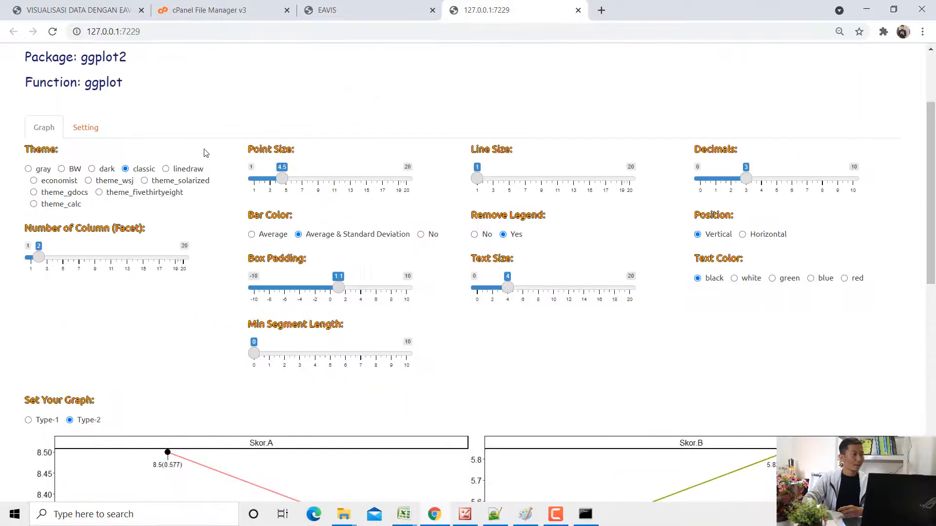
pyautogui.click(115, 181)
pyautogui.scroll(-2, 115, 187)
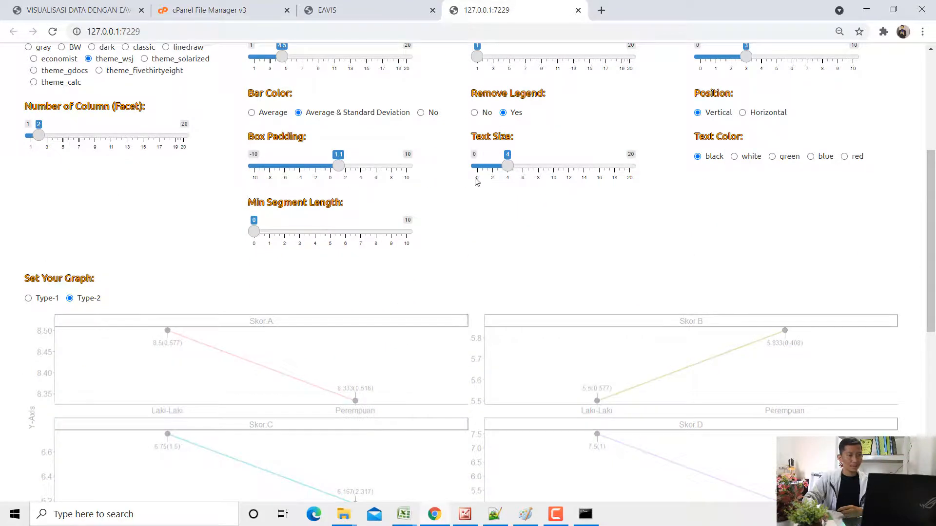
# Step: Switch the graph's position to Horizontal and back to Vertical
pyautogui.scroll(-1, 642, 178)
pyautogui.scroll(1, 764, 152)
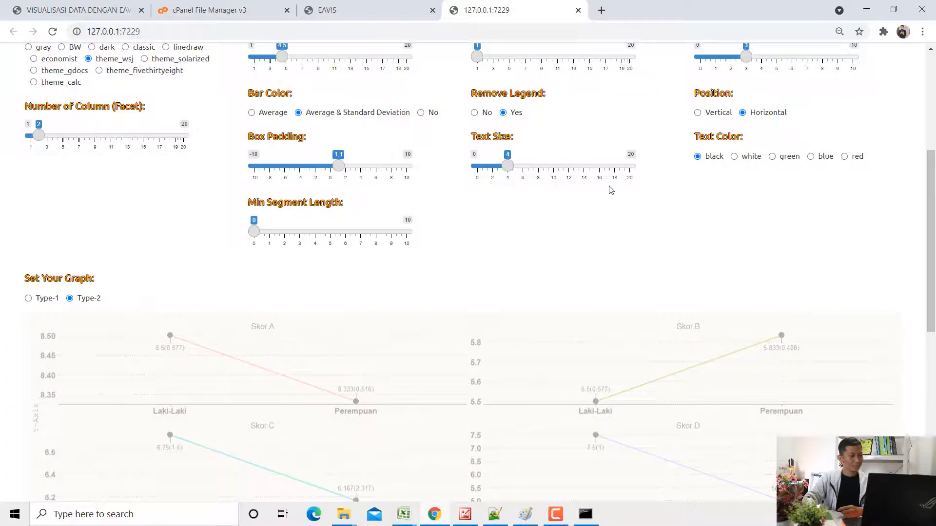
pyautogui.scroll(-2, 611, 190)
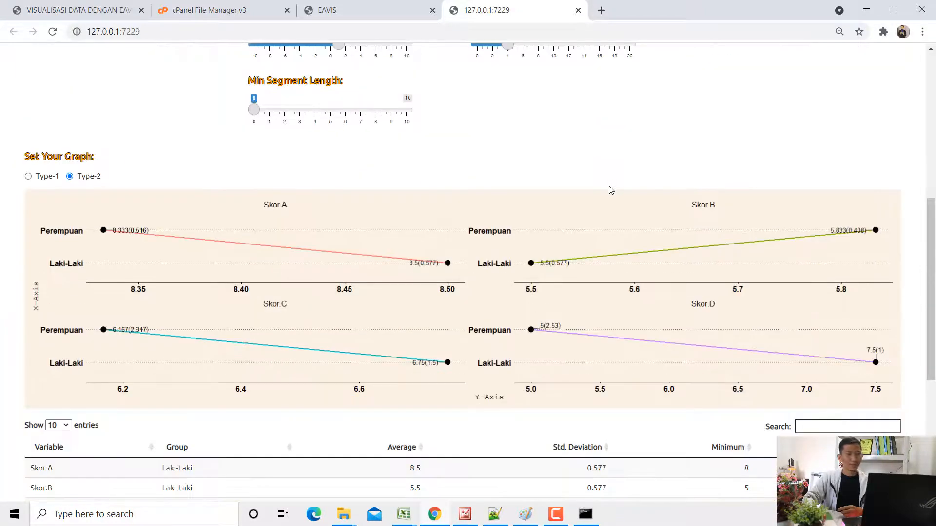
pyautogui.scroll(1, 610, 190)
pyautogui.click(720, 48)
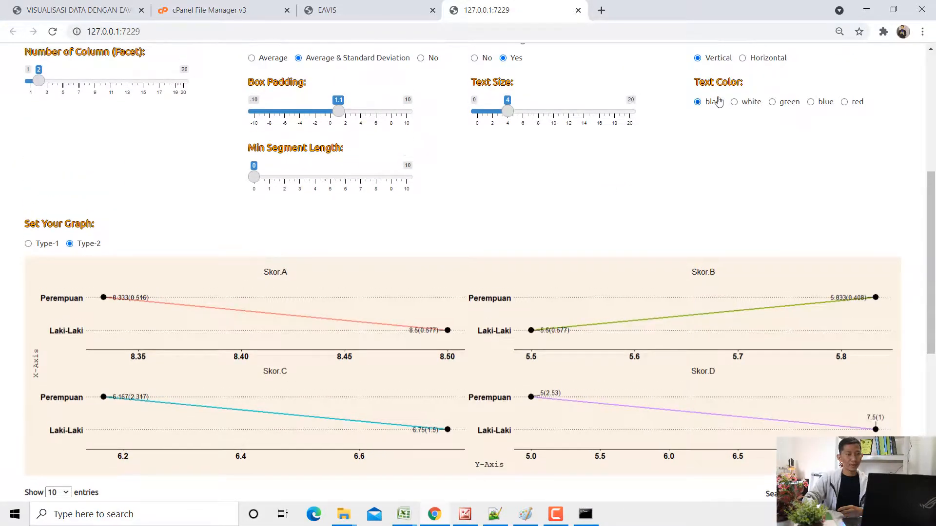
# Step: Apply the dark theme to the line graph and set its text color to white
pyautogui.scroll(1, 372, 146)
pyautogui.scroll(1, 102, 198)
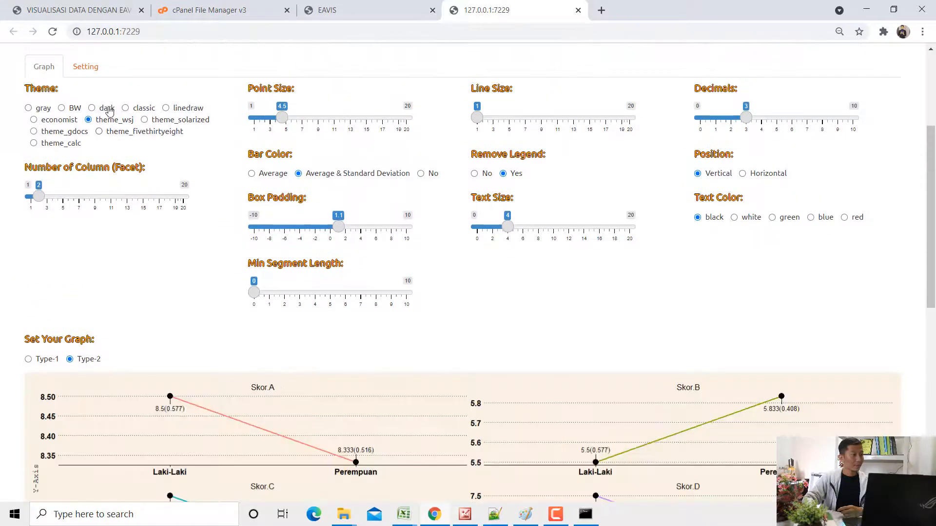
pyautogui.click(107, 48)
pyautogui.scroll(-2, 754, 233)
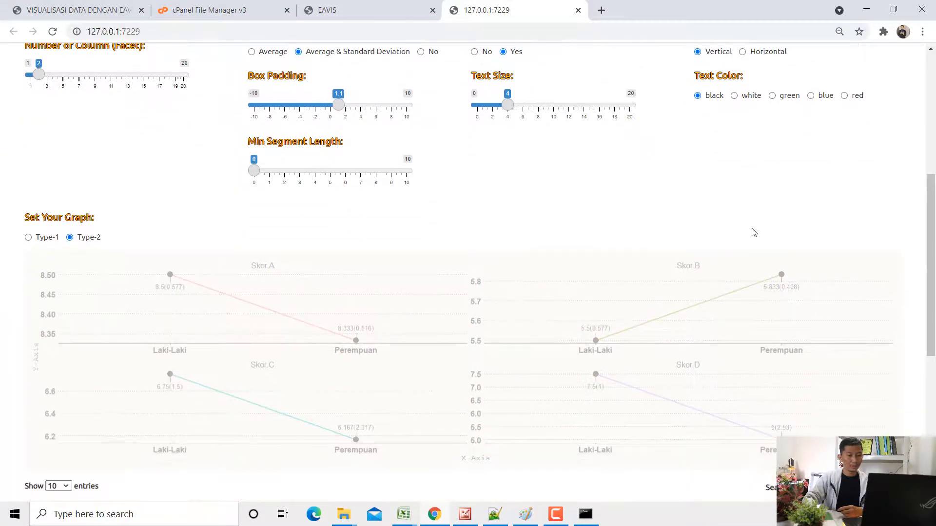
pyautogui.click(751, 96)
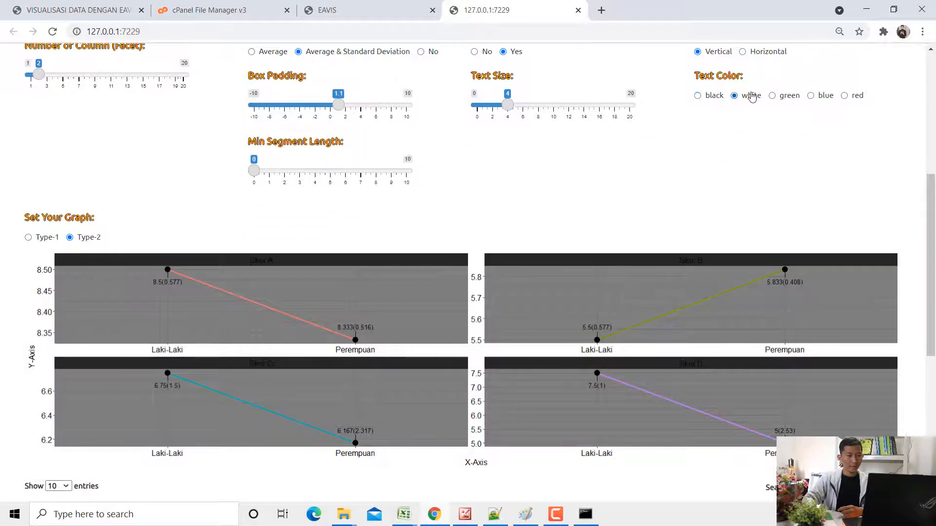
pyautogui.scroll(-1, 710, 236)
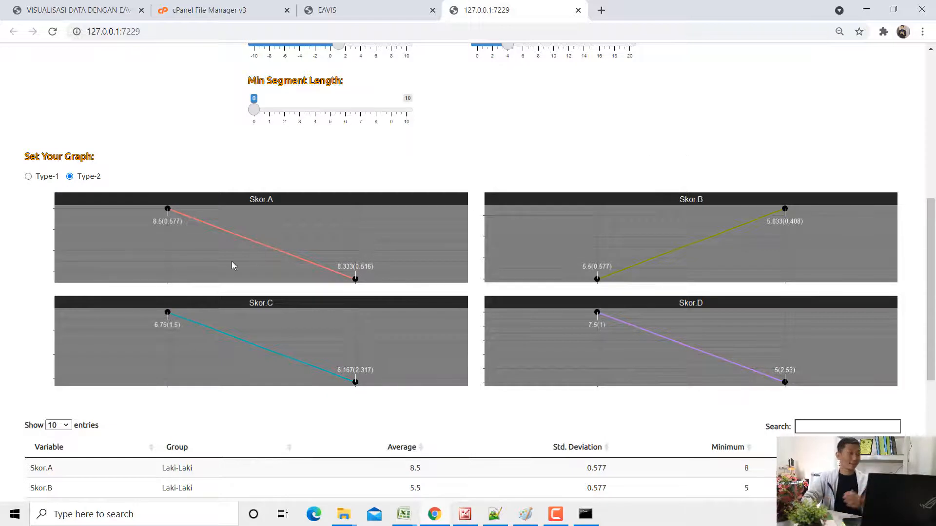
# Step: Return the line graph to Type-1, with one panel per gender
pyautogui.click(46, 179)
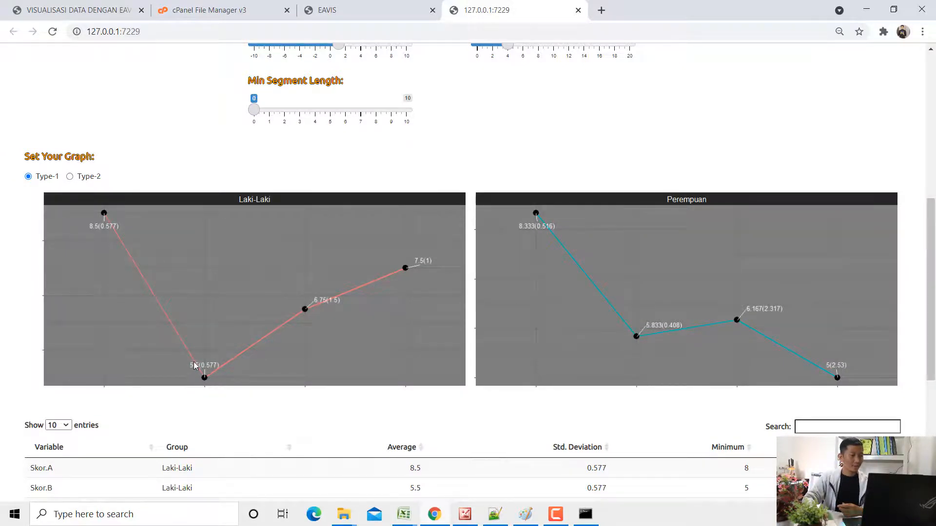
pyautogui.scroll(-1, 194, 362)
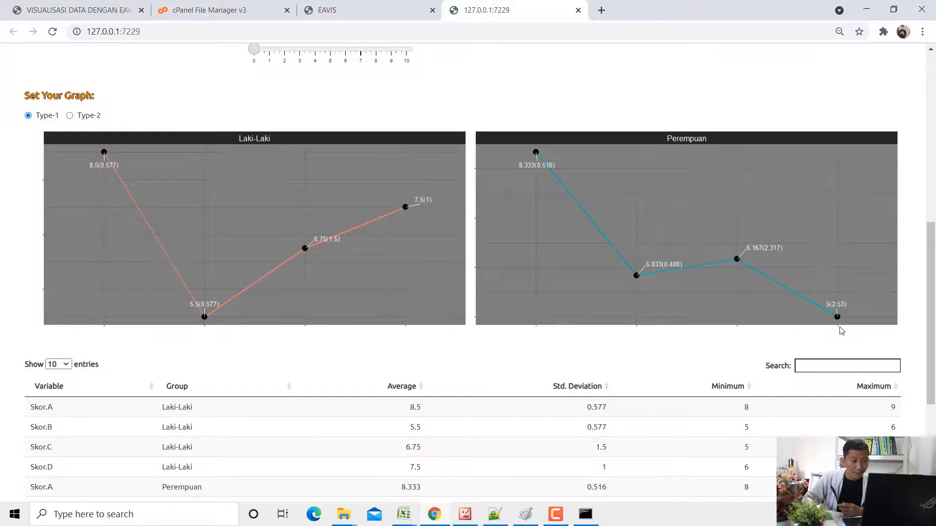
# Step: Apply the theme_fivethirtyeight theme to the line graph and set its text color to black
pyautogui.scroll(4, 174, 170)
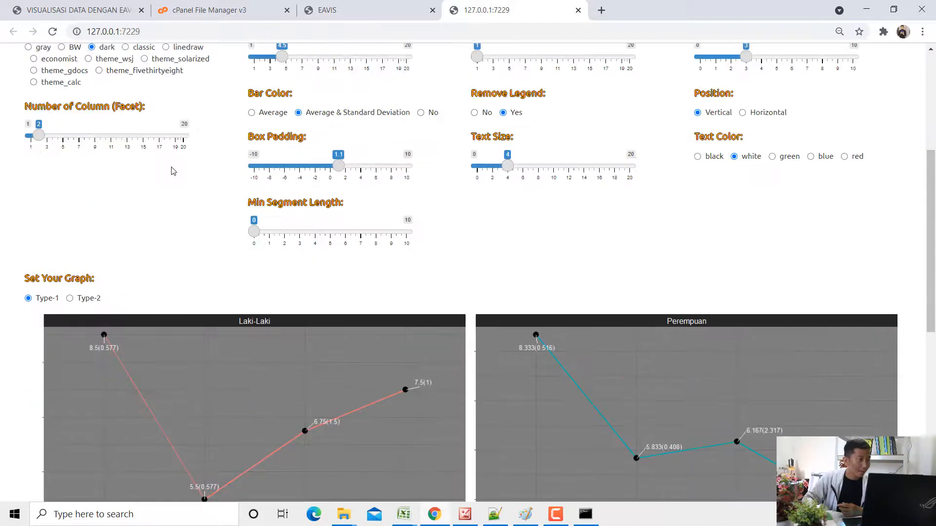
pyautogui.click(123, 73)
pyautogui.scroll(-5, 788, 259)
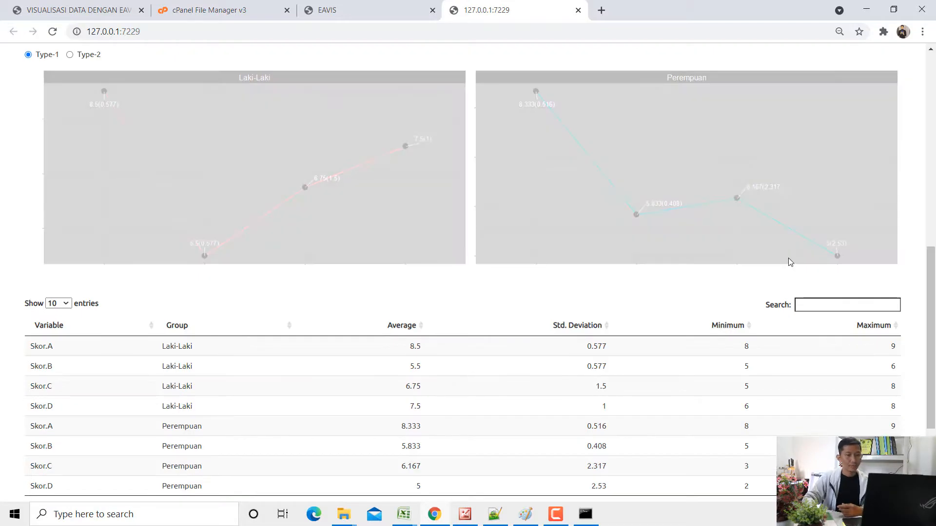
pyautogui.scroll(4, 786, 256)
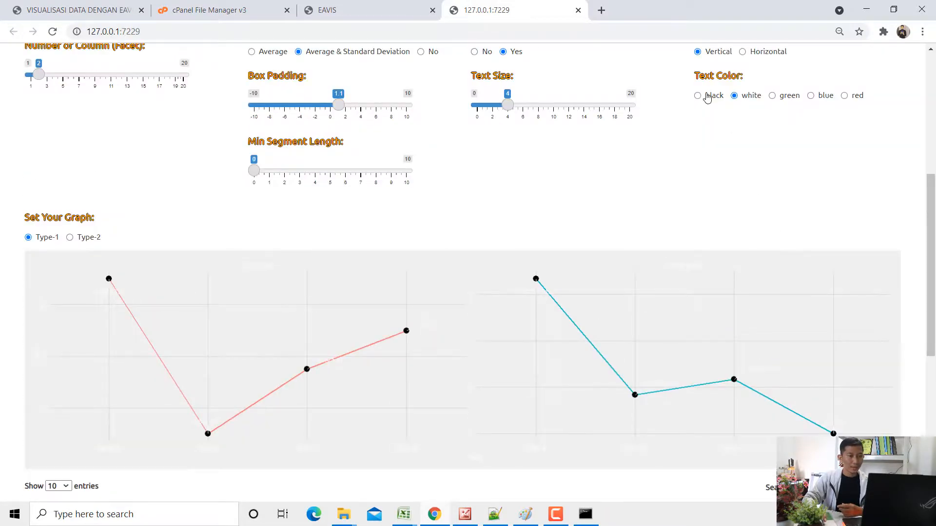
pyautogui.click(707, 98)
pyautogui.scroll(-3, 756, 299)
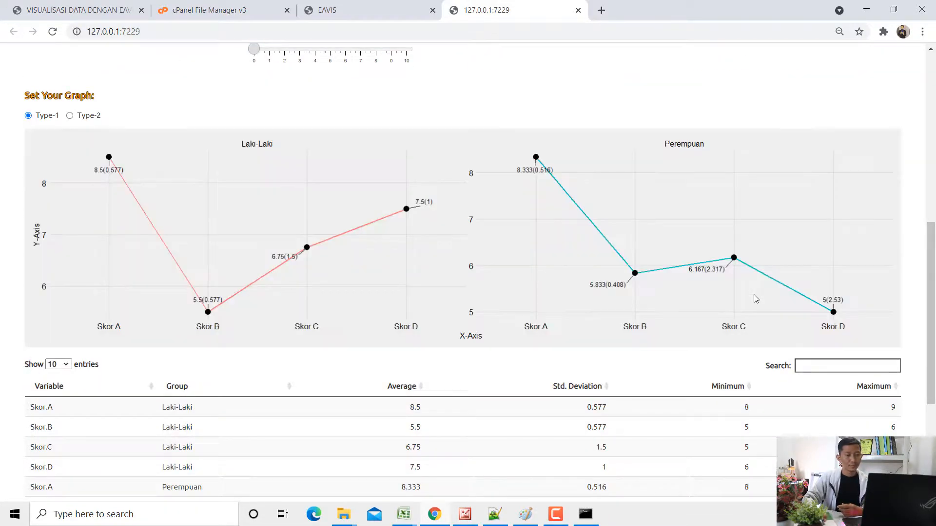
pyautogui.scroll(1, 828, 319)
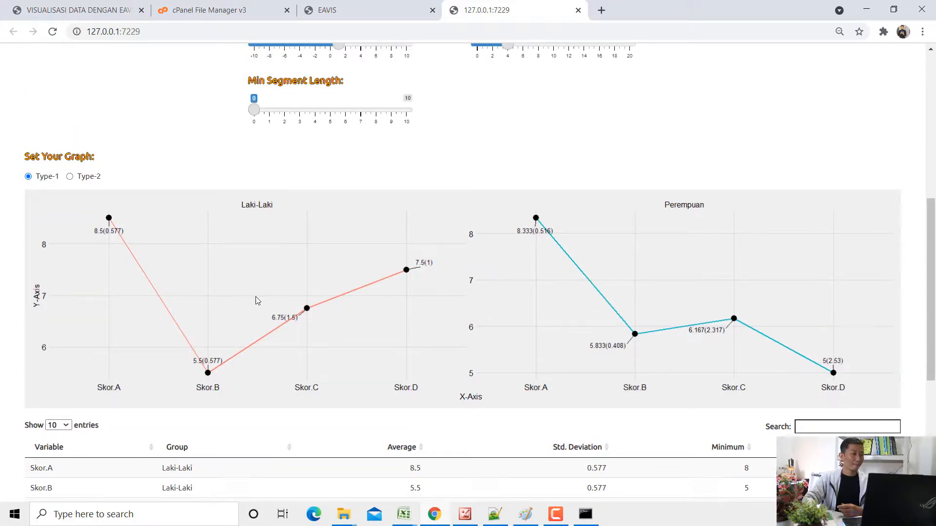